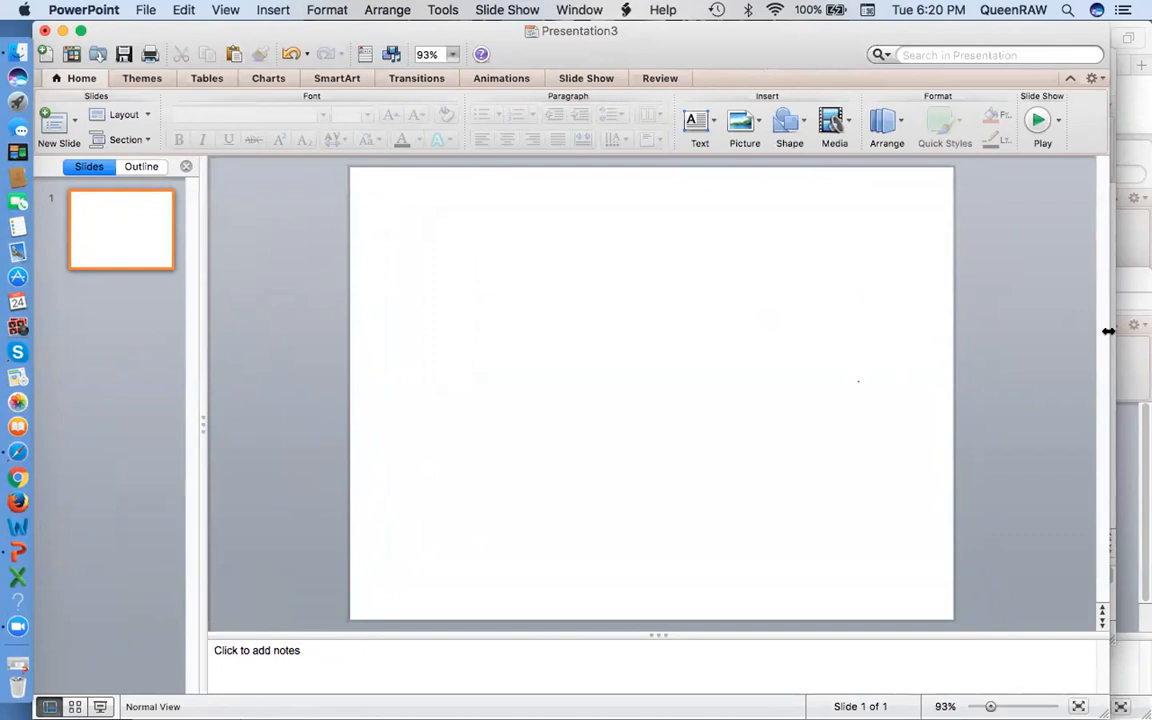
Widen the presentation window to the edge of the screen, and switch to the Safari browser
left_click_drag(1108, 331, 1150, 331)
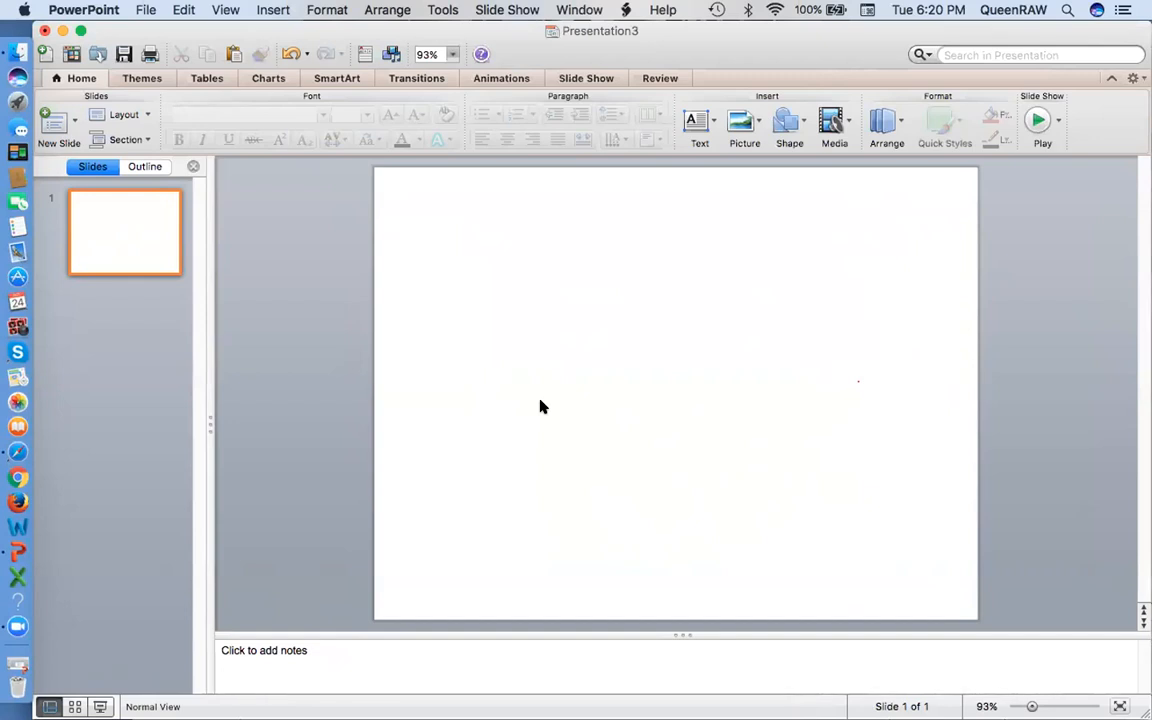
key("super+Tab")
key("super+Tab")
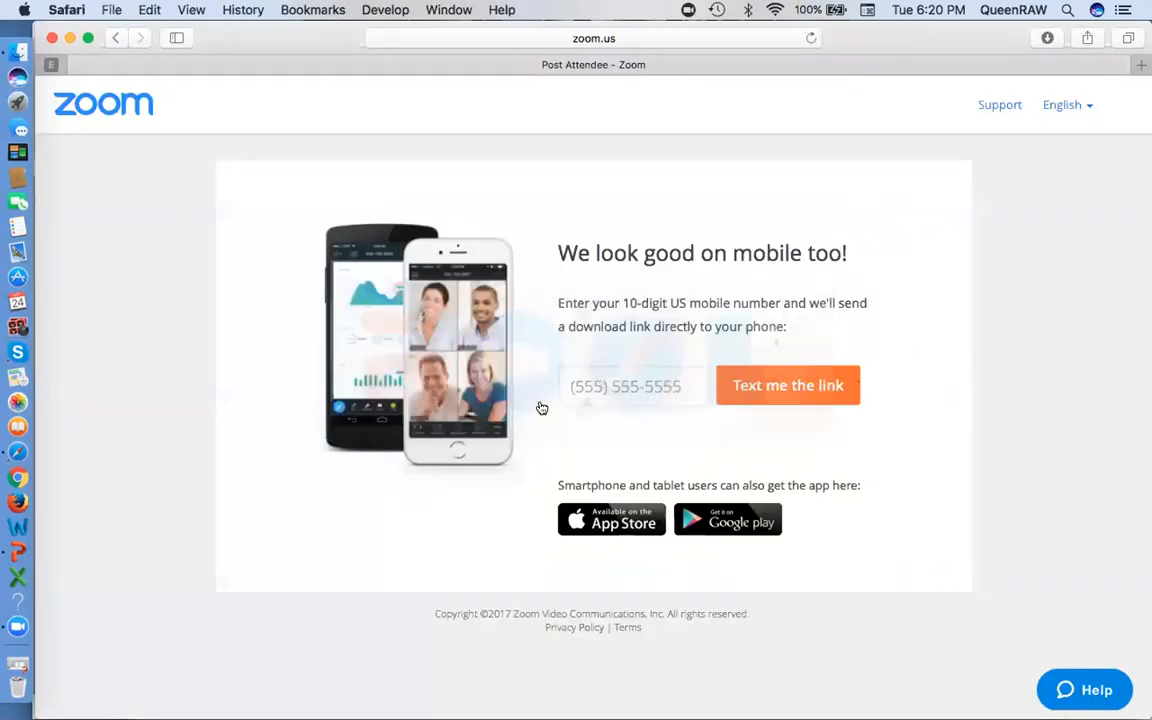
left_click_drag(226, 50, 224, 162)
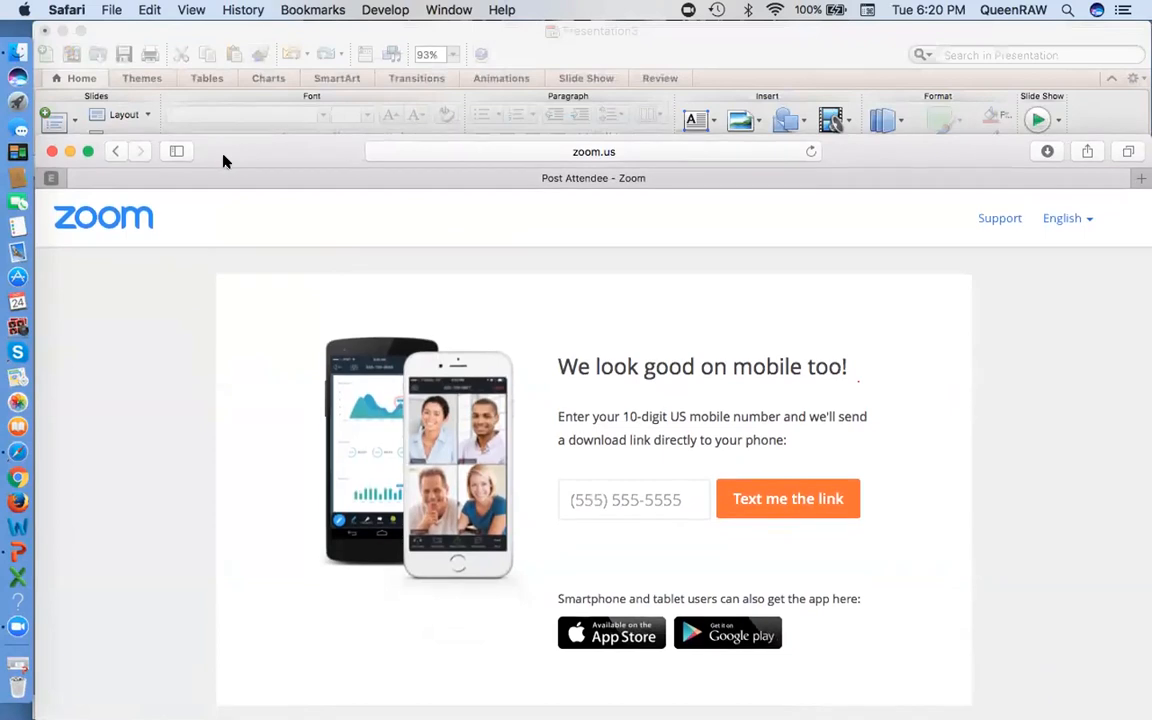
Search Google for "thanksgiving pics" and show only the image results
left_click(624, 148)
key("BackSpace")
type("thanks")
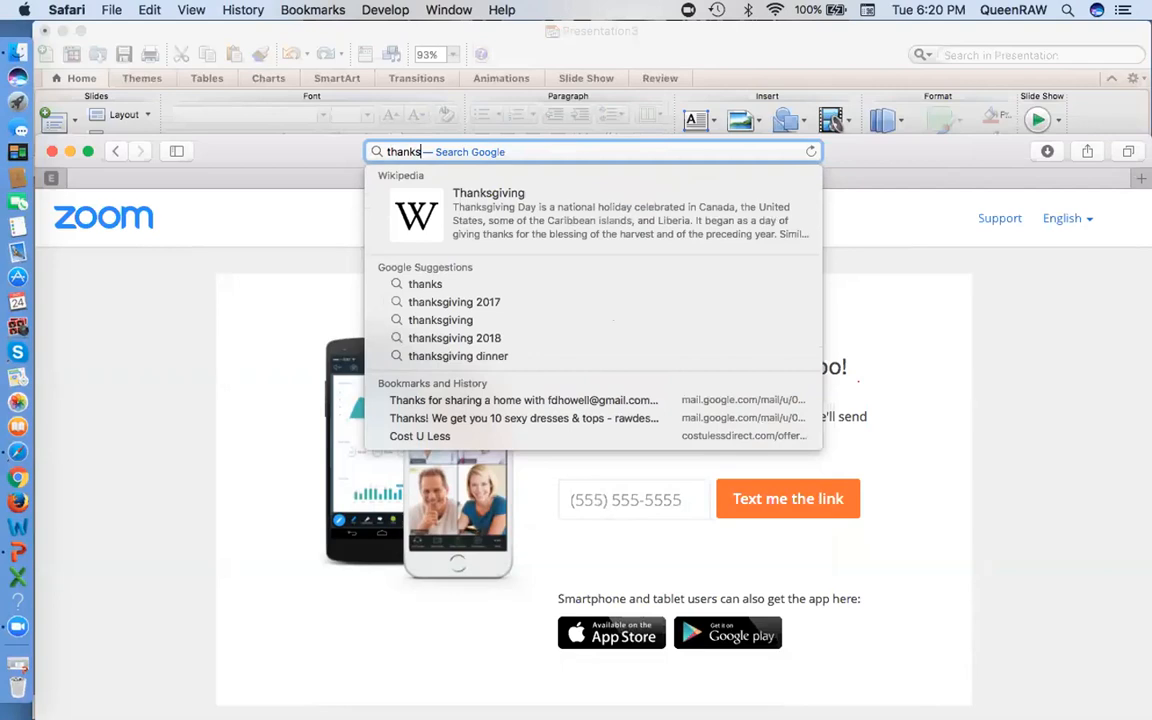
type("givin")
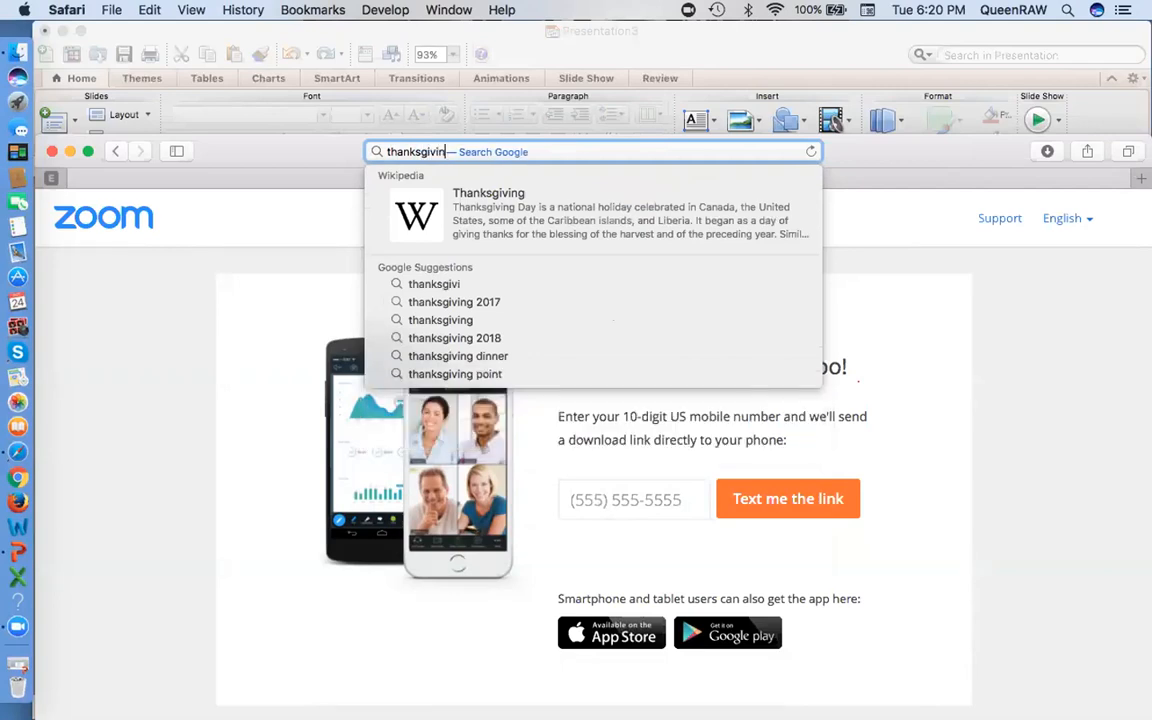
type("g pics")
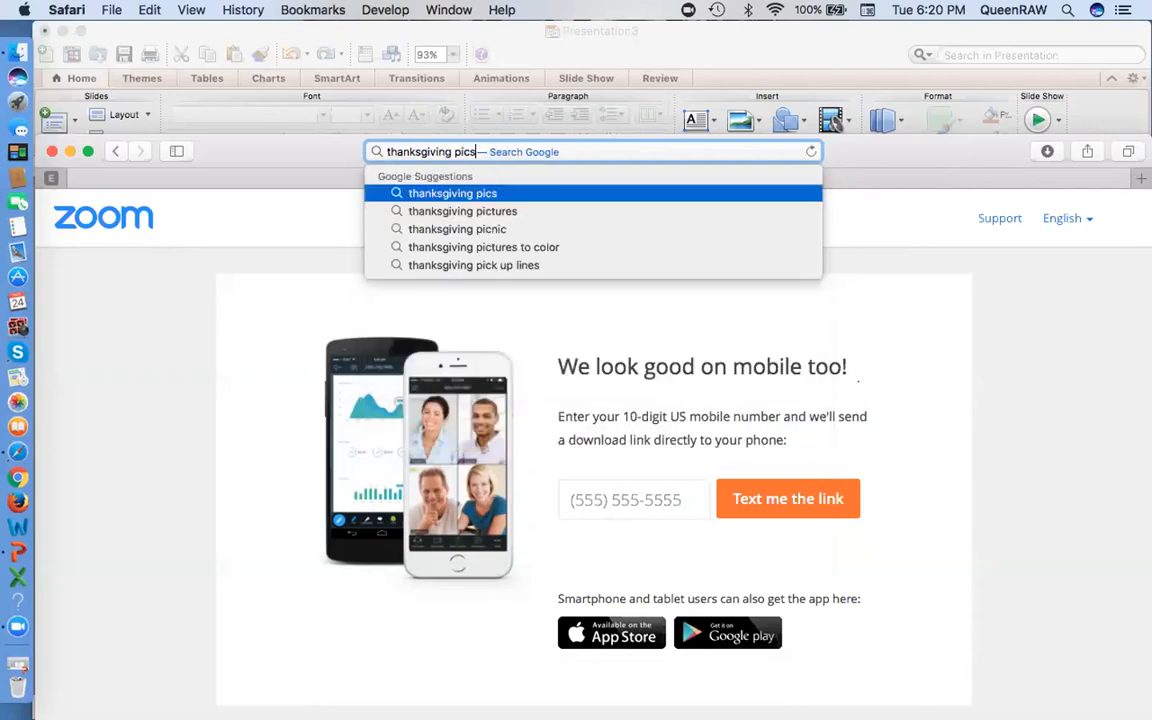
key("Return")
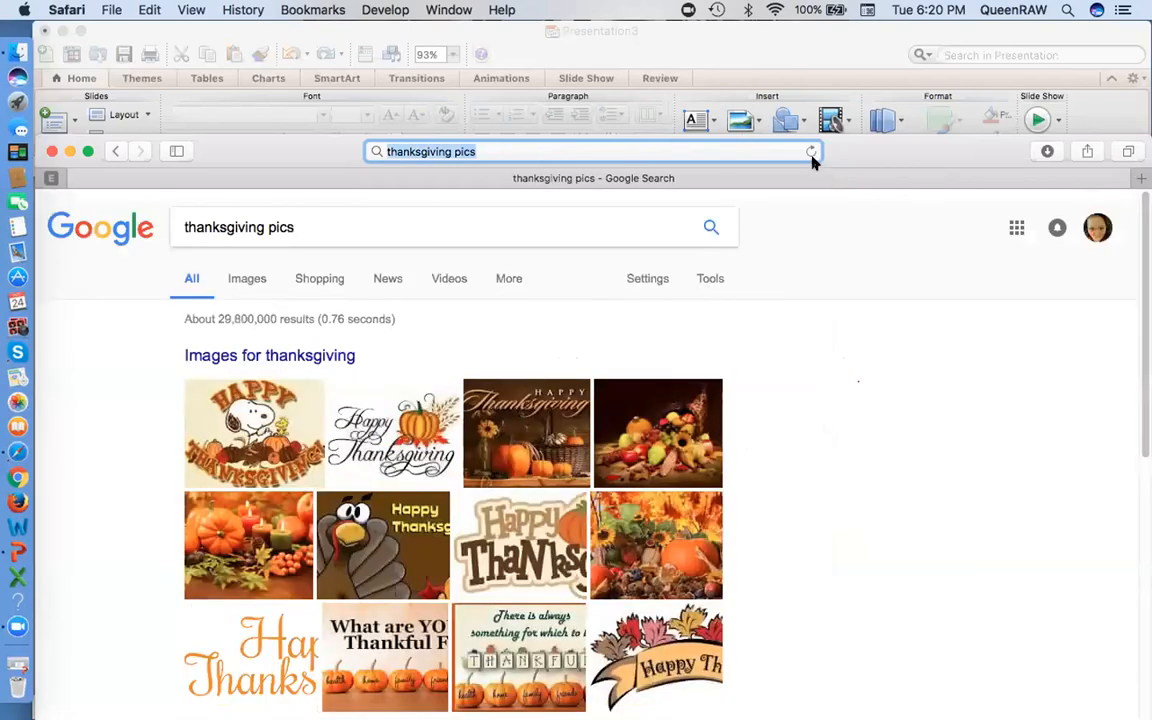
left_click_drag(848, 174, 845, 130)
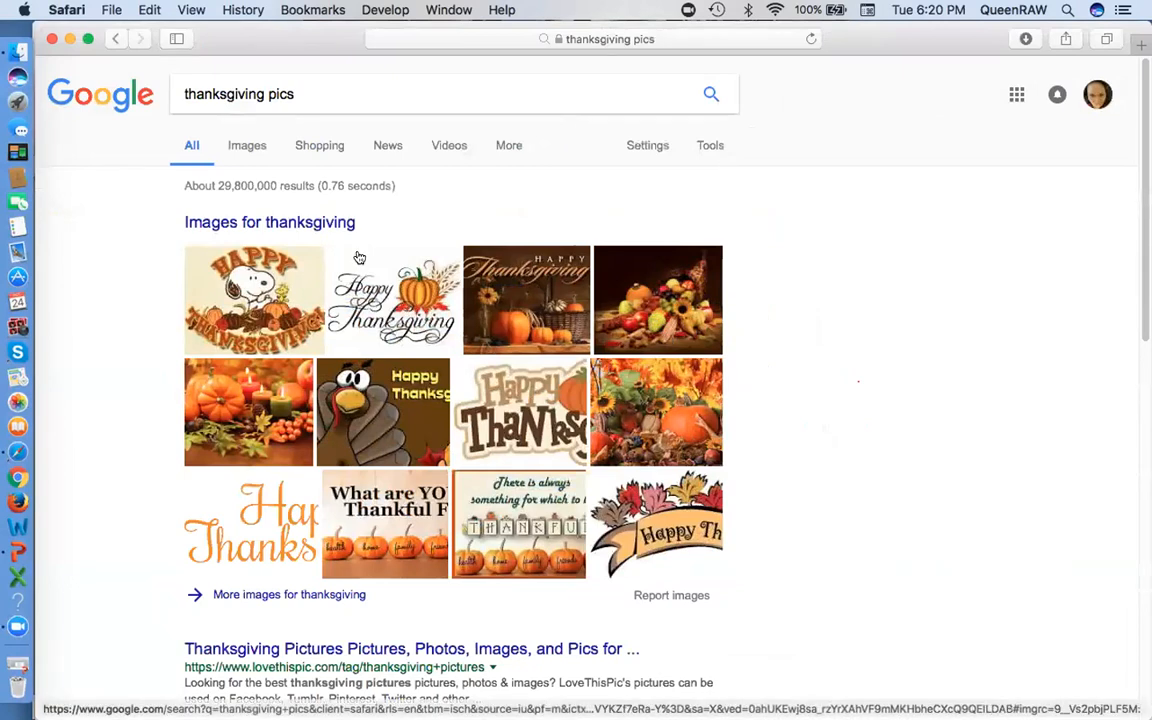
left_click(240, 147)
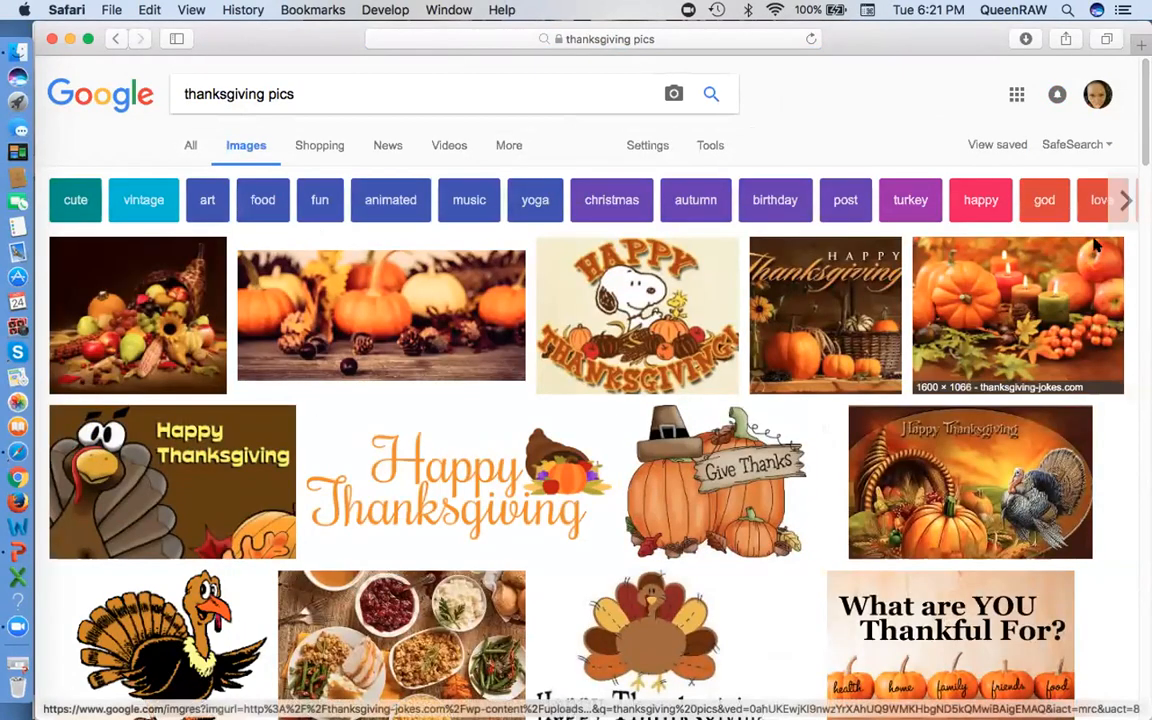
Browse through the Thanksgiving image results for a suitable holiday picture
scroll(1135, 150, "down", 4)
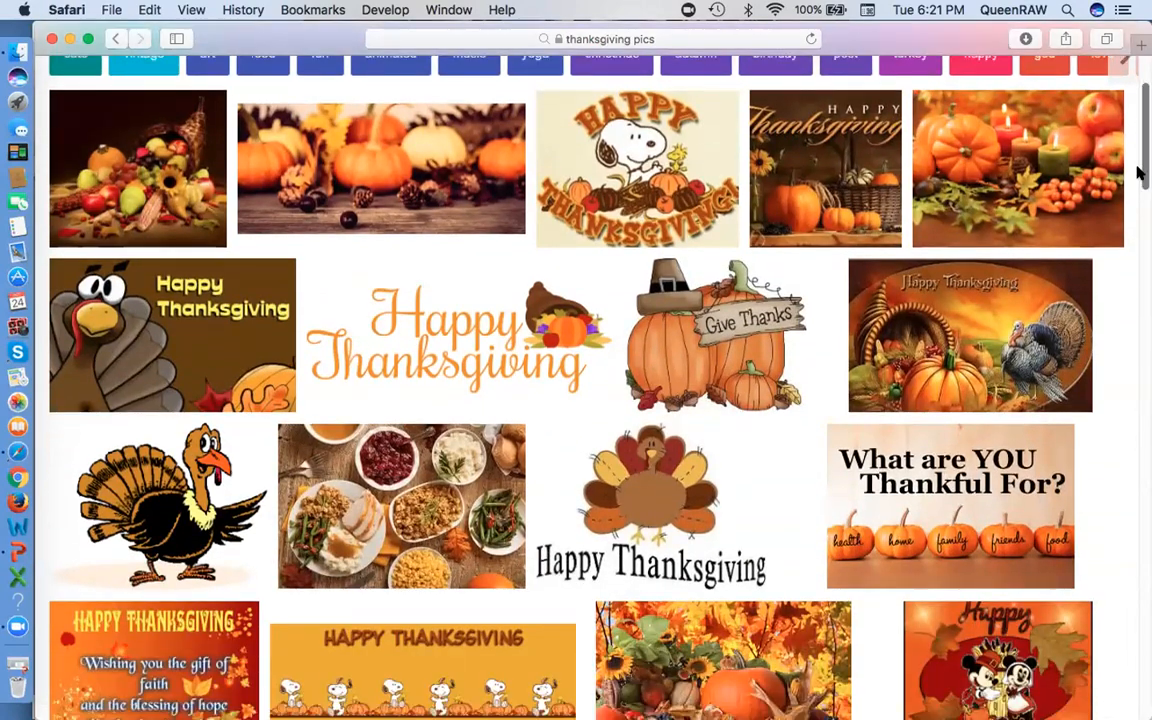
scroll(1135, 197, "down", 8)
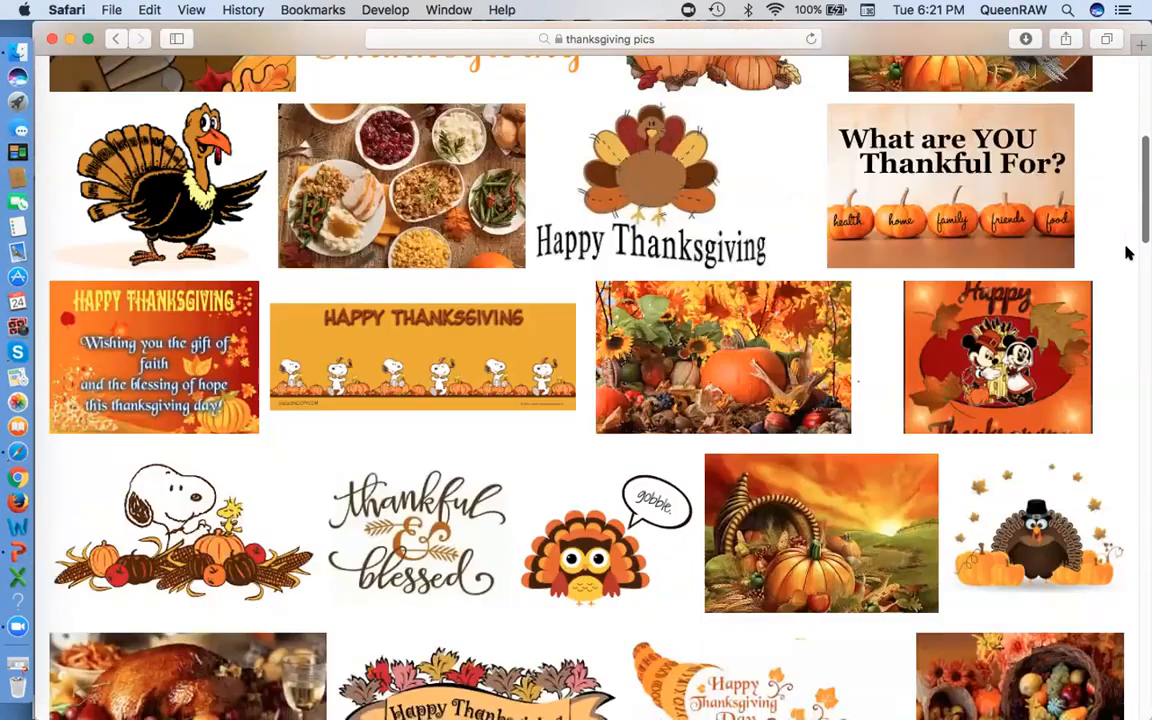
scroll(1122, 264, "down", 6)
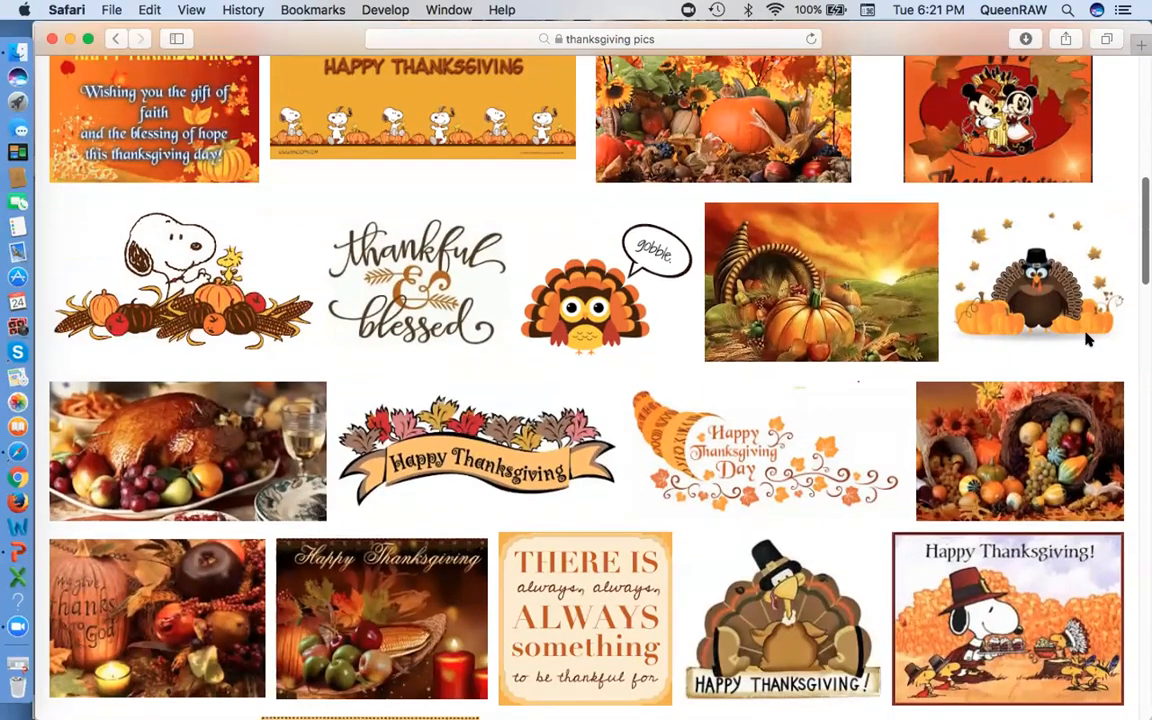
scroll(1076, 347, "down", 10)
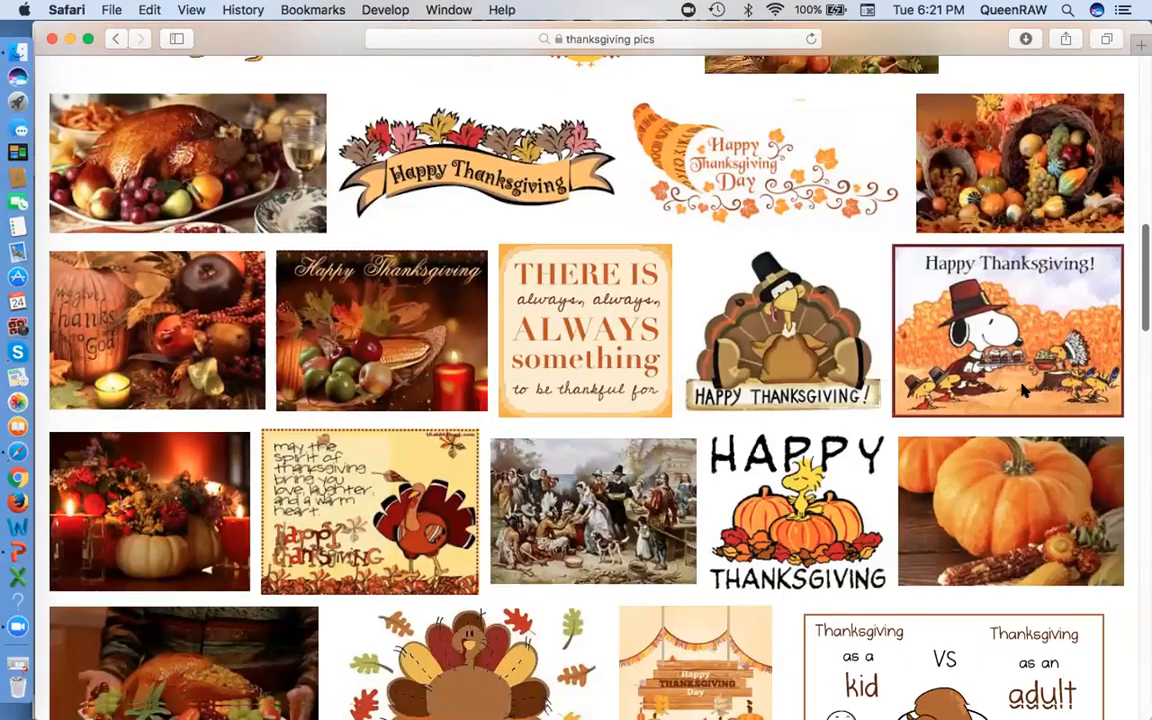
scroll(1000, 410, "down", 3)
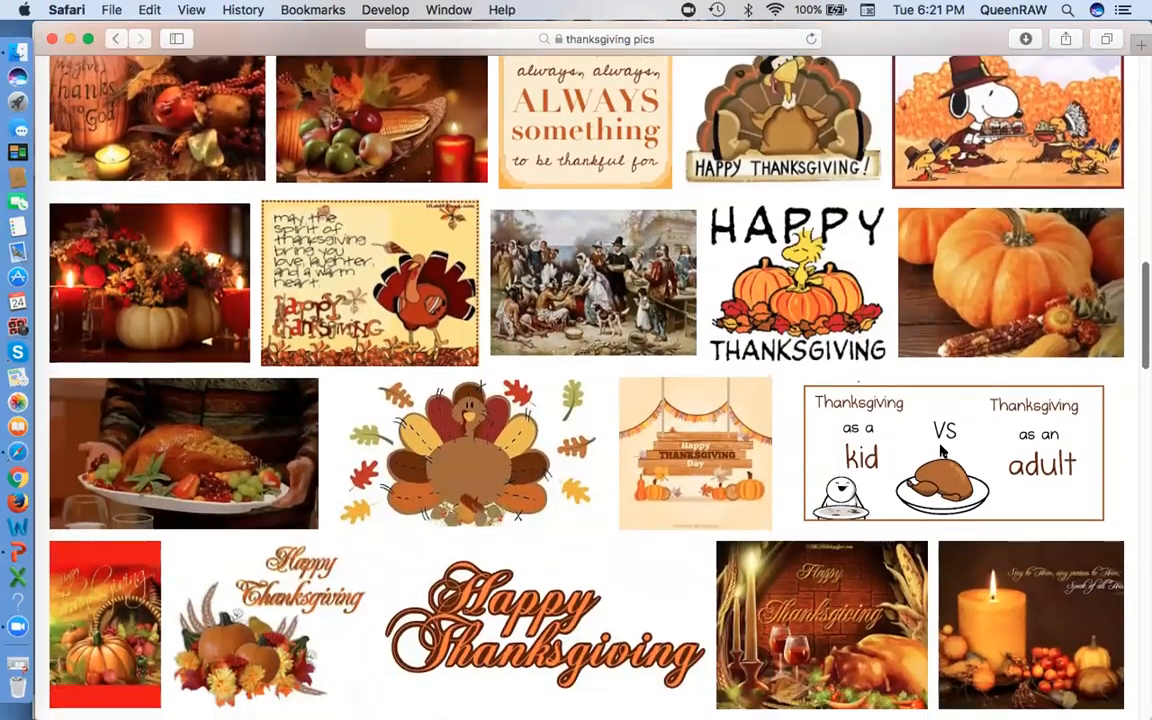
scroll(942, 452, "down", 6)
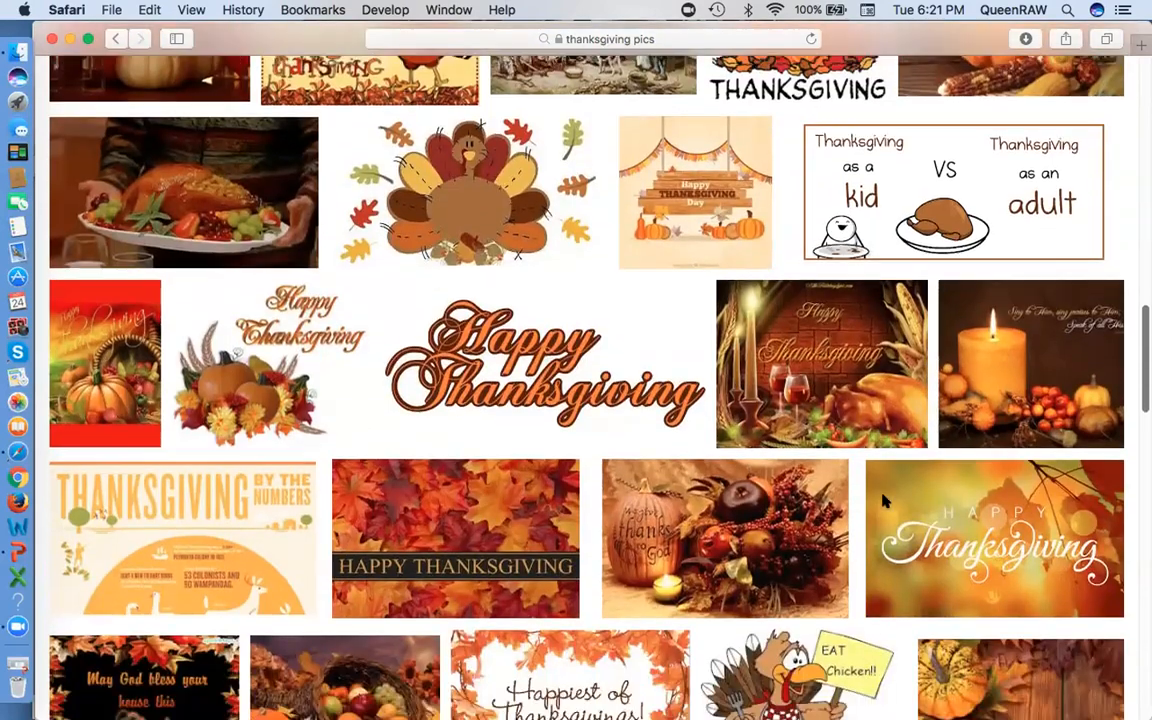
scroll(874, 508, "down", 6)
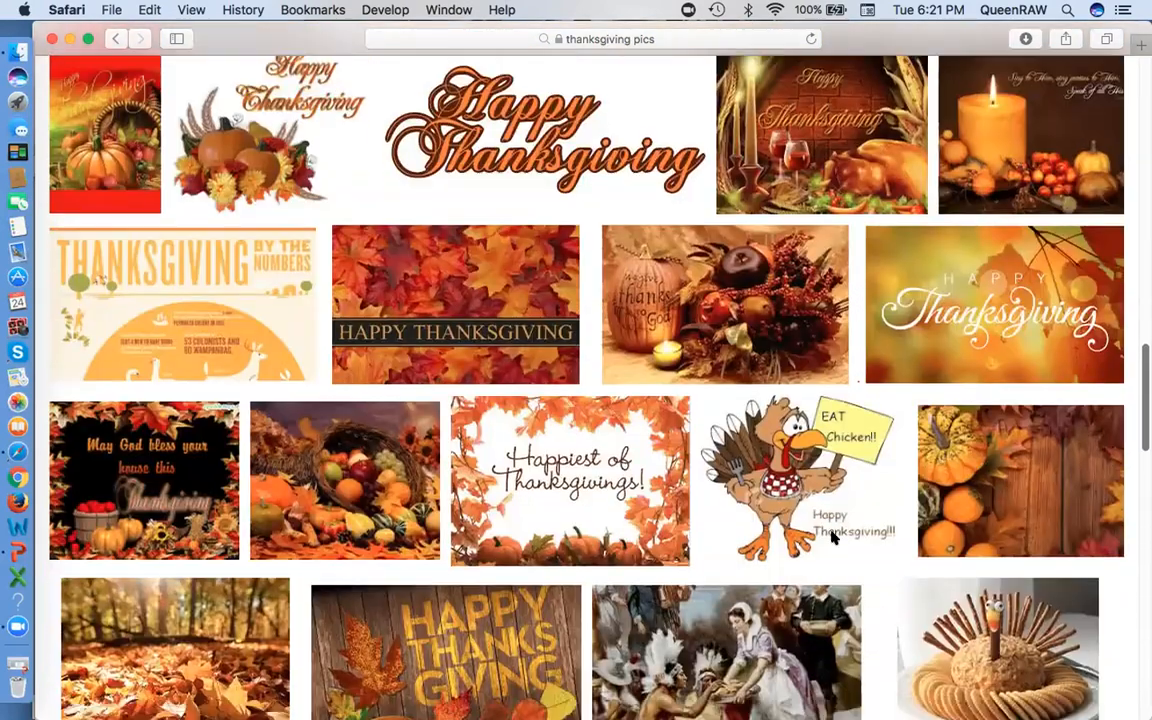
scroll(808, 565, "down", 10)
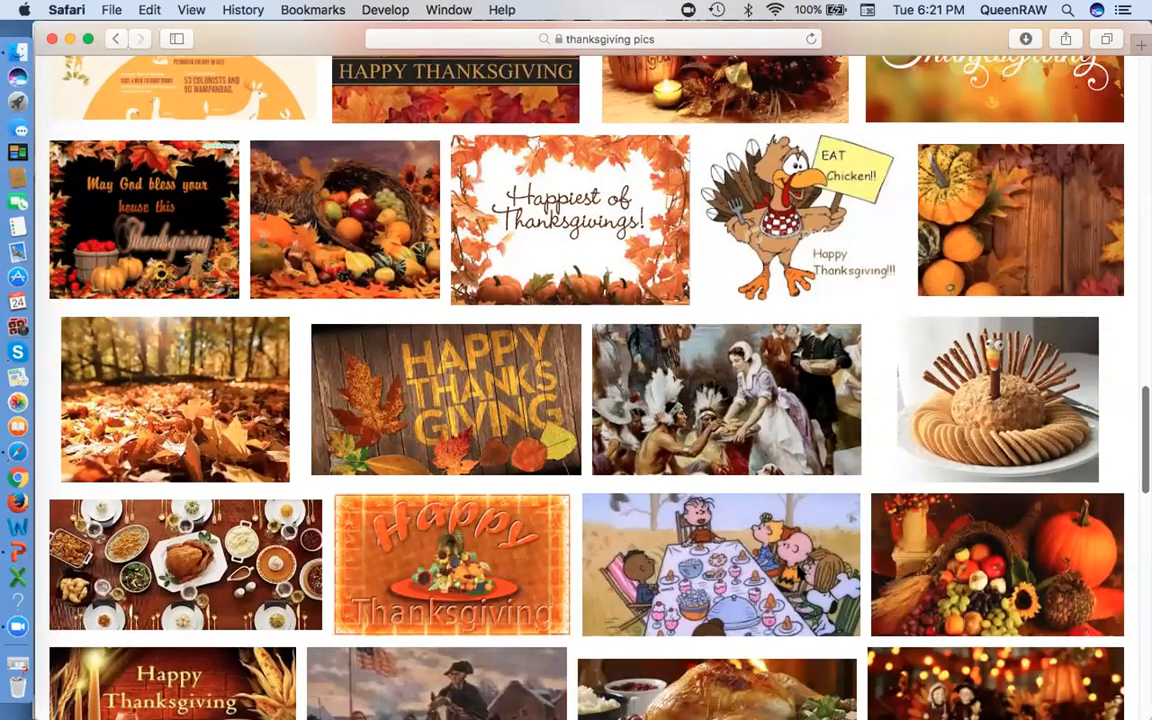
scroll(134, 623, "down", 4)
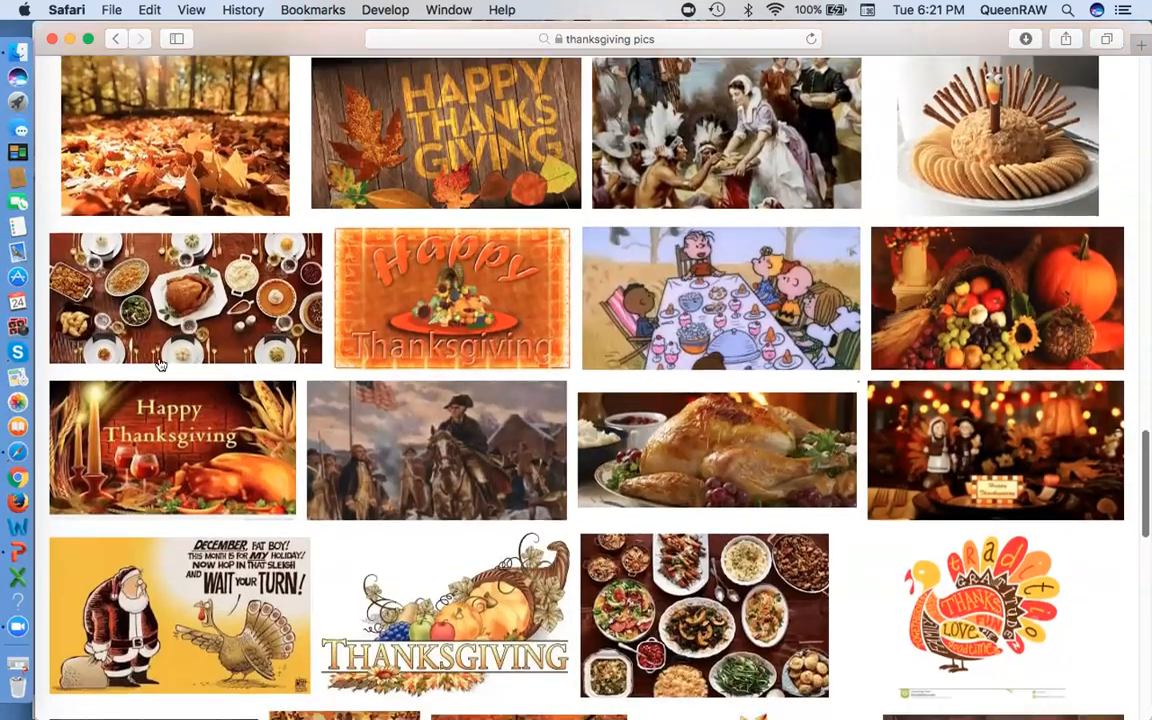
scroll(129, 437, "down", 6)
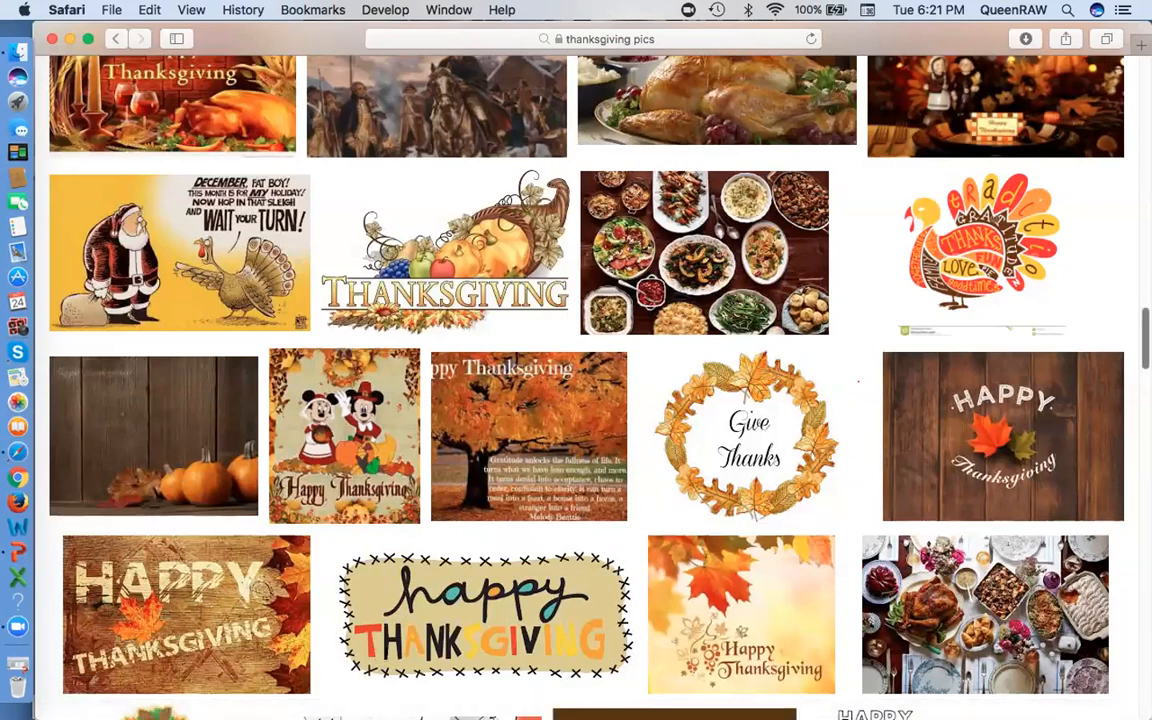
scroll(1134, 354, "down", 10)
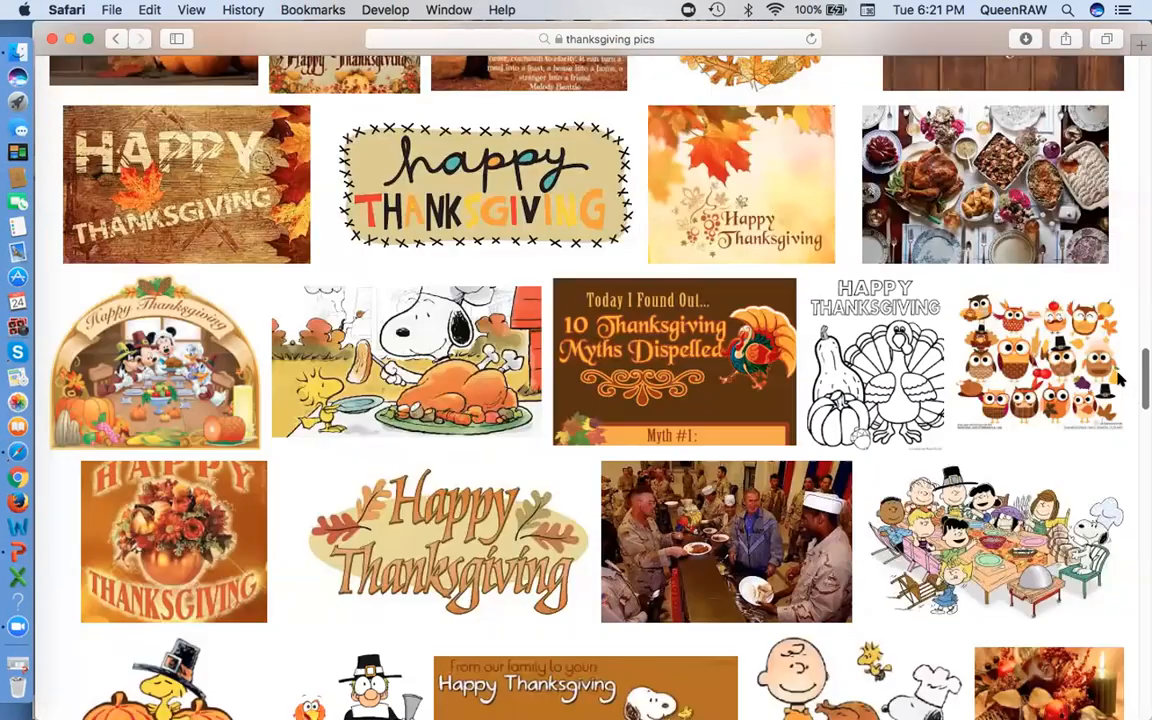
scroll(1097, 413, "down", 8)
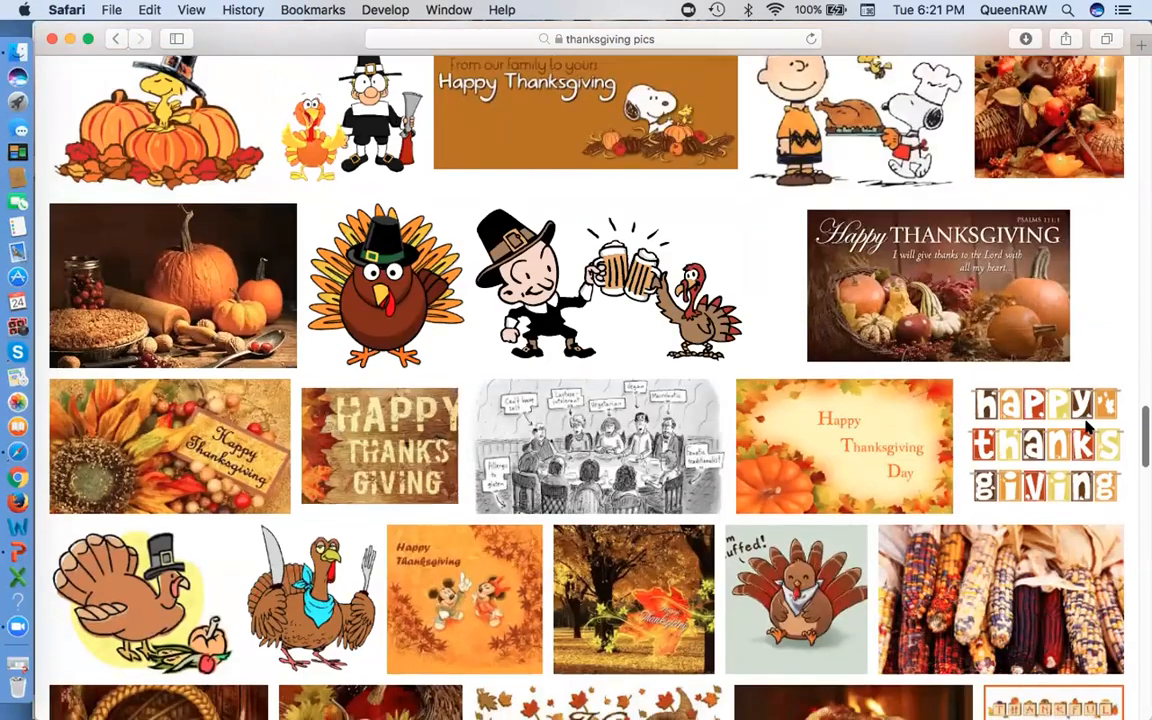
scroll(1080, 435, "down", 5)
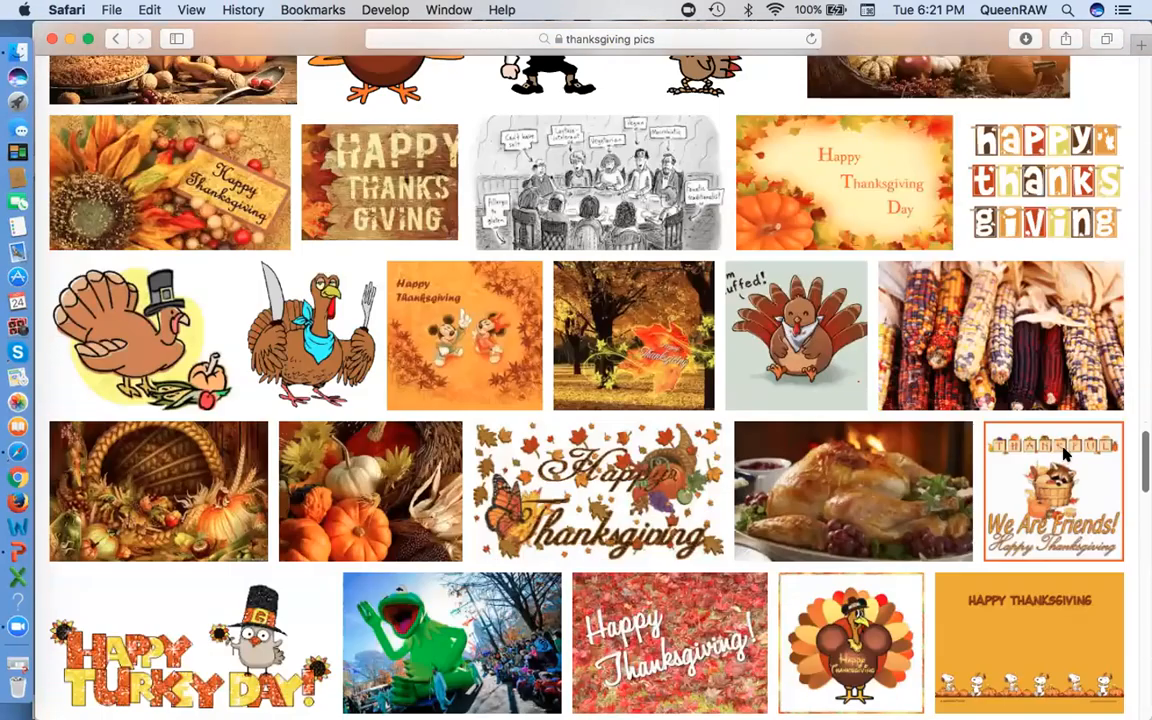
scroll(1063, 457, "down", 1)
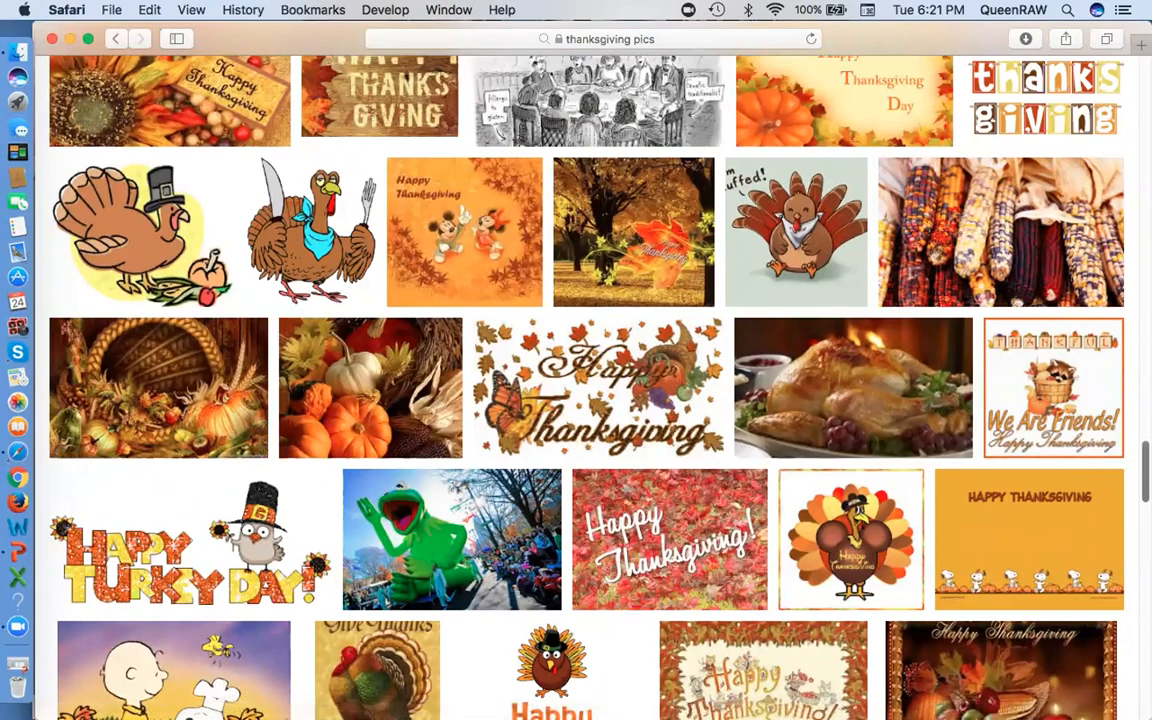
scroll(1135, 490, "down", 8)
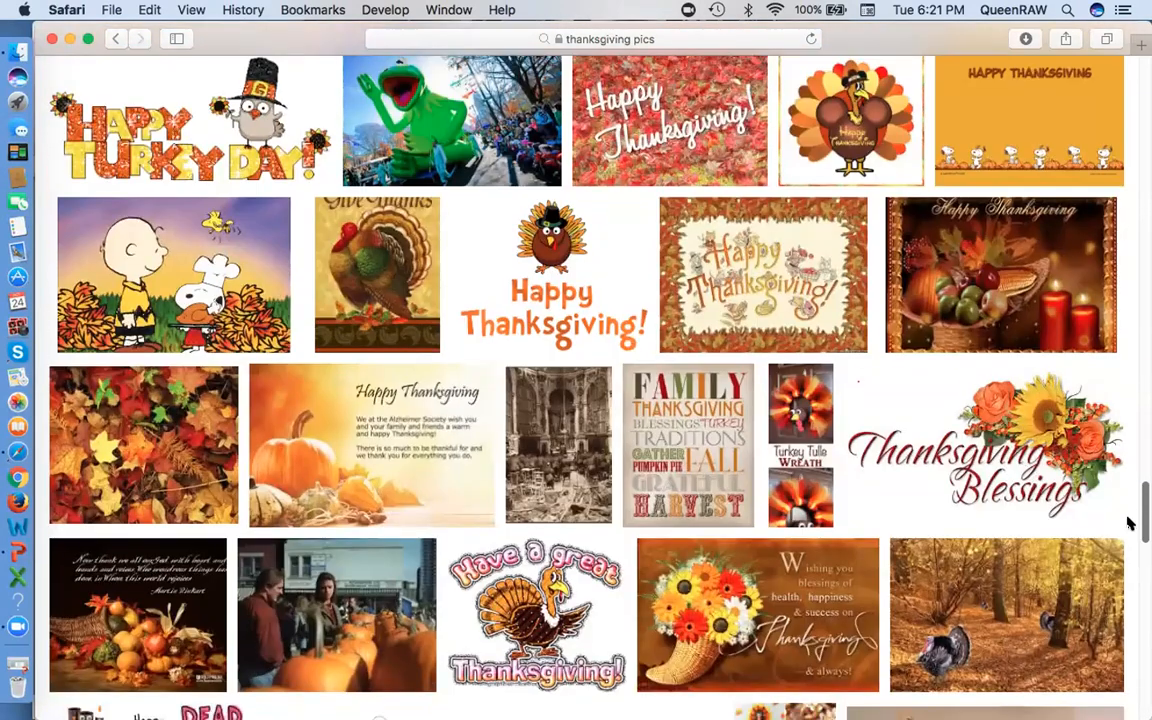
scroll(1130, 523, "down", 7)
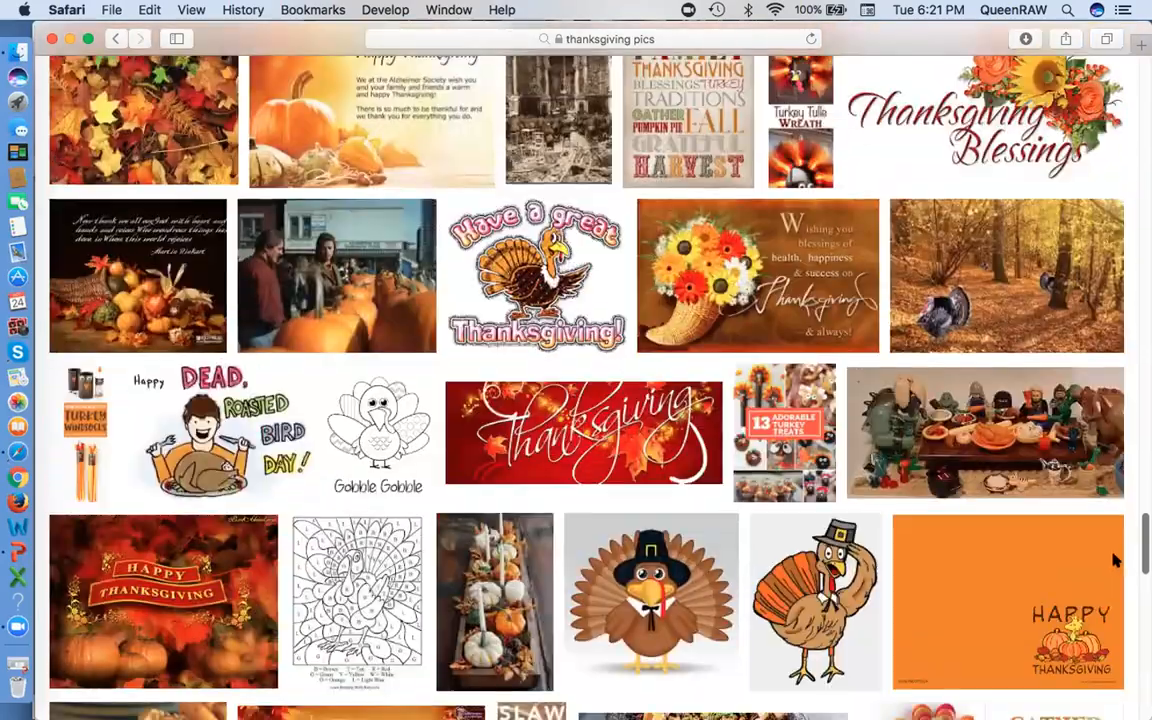
scroll(1115, 560, "down", 5)
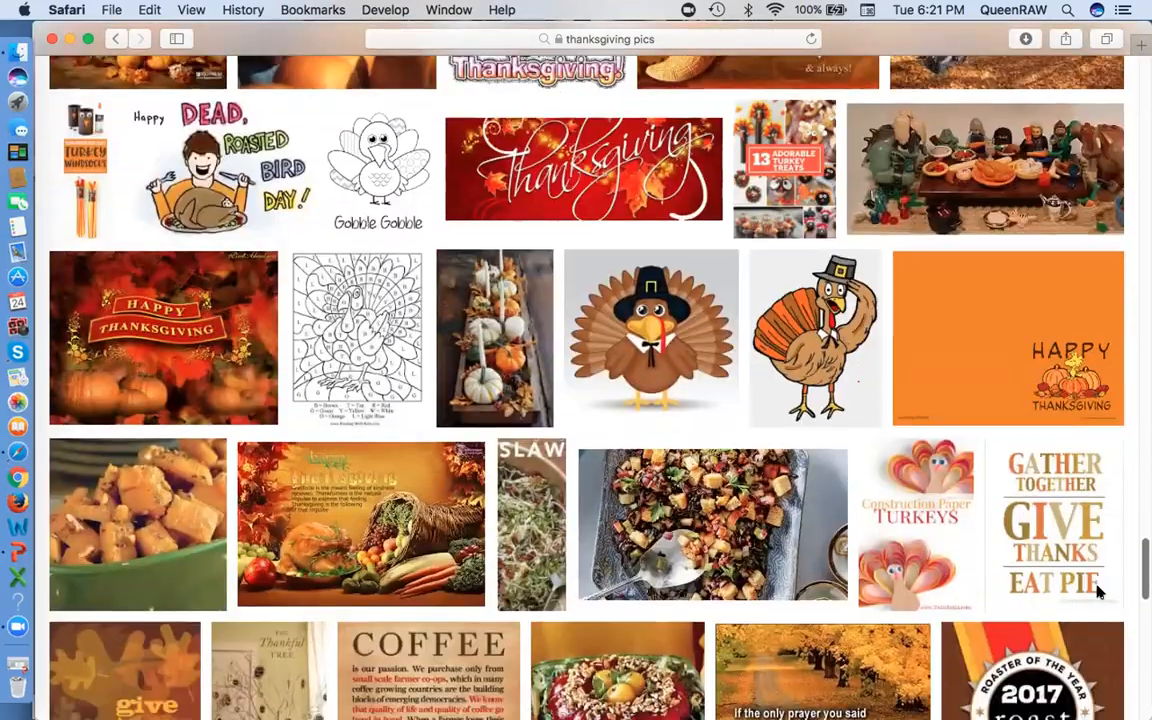
scroll(1097, 592, "down", 9)
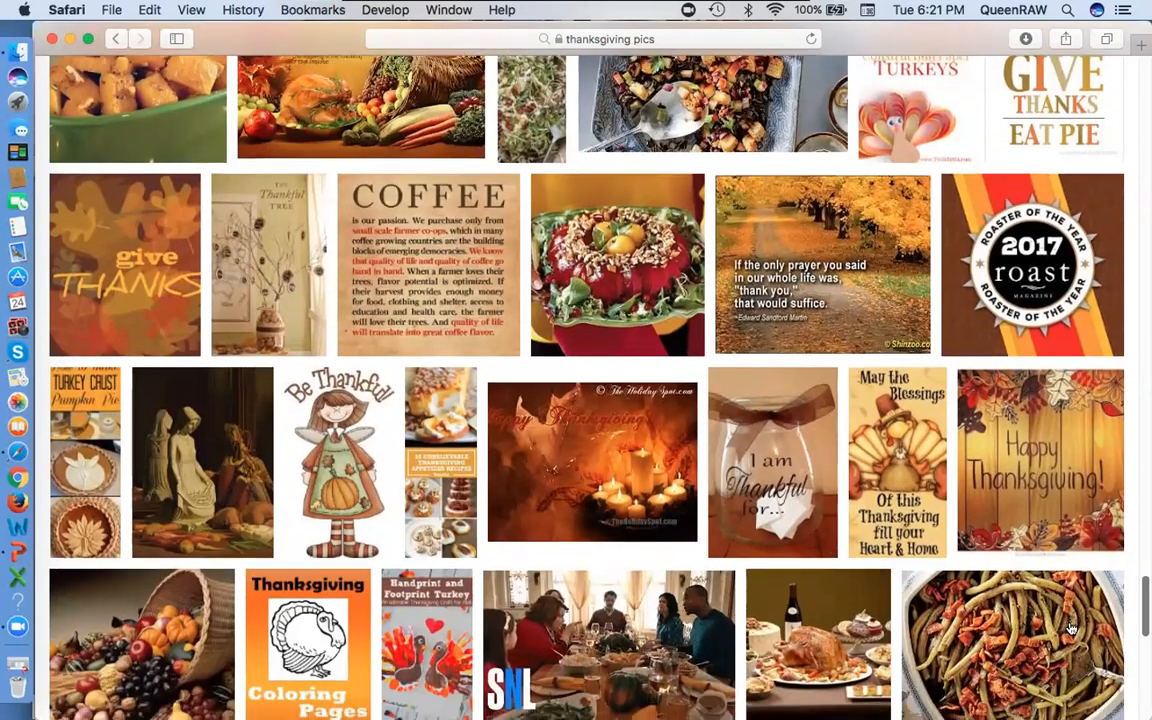
scroll(1070, 628, "down", 2)
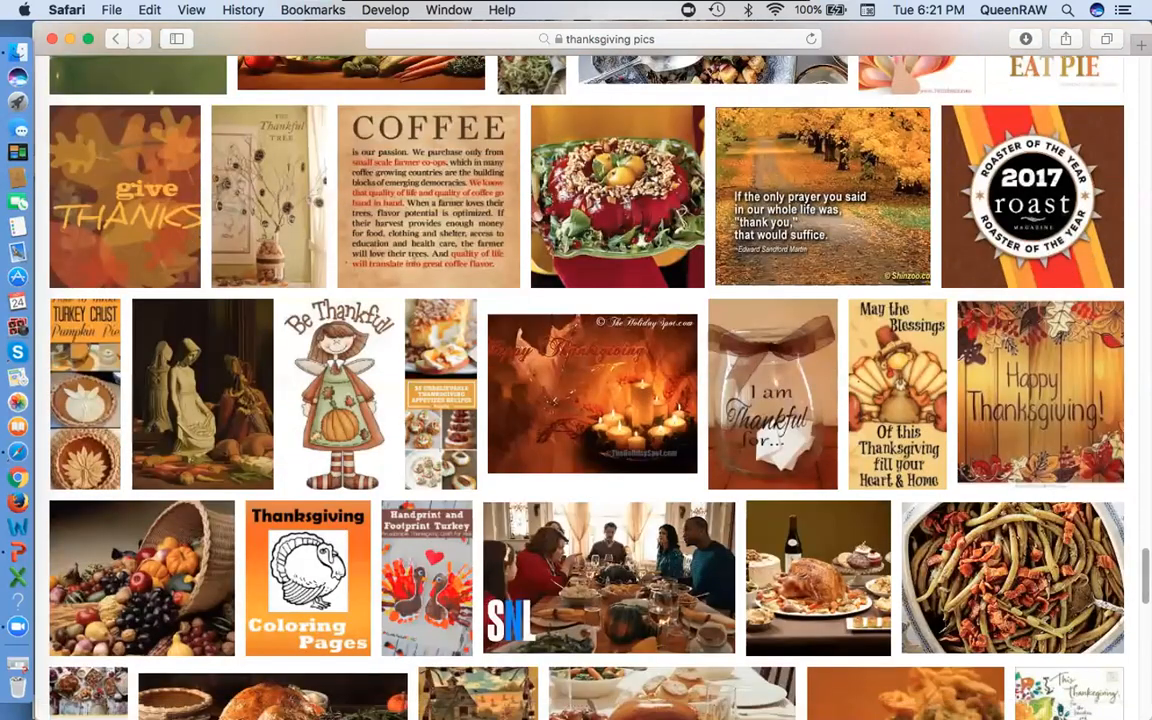
scroll(1070, 628, "down", 1)
scroll(1137, 612, "down", 5)
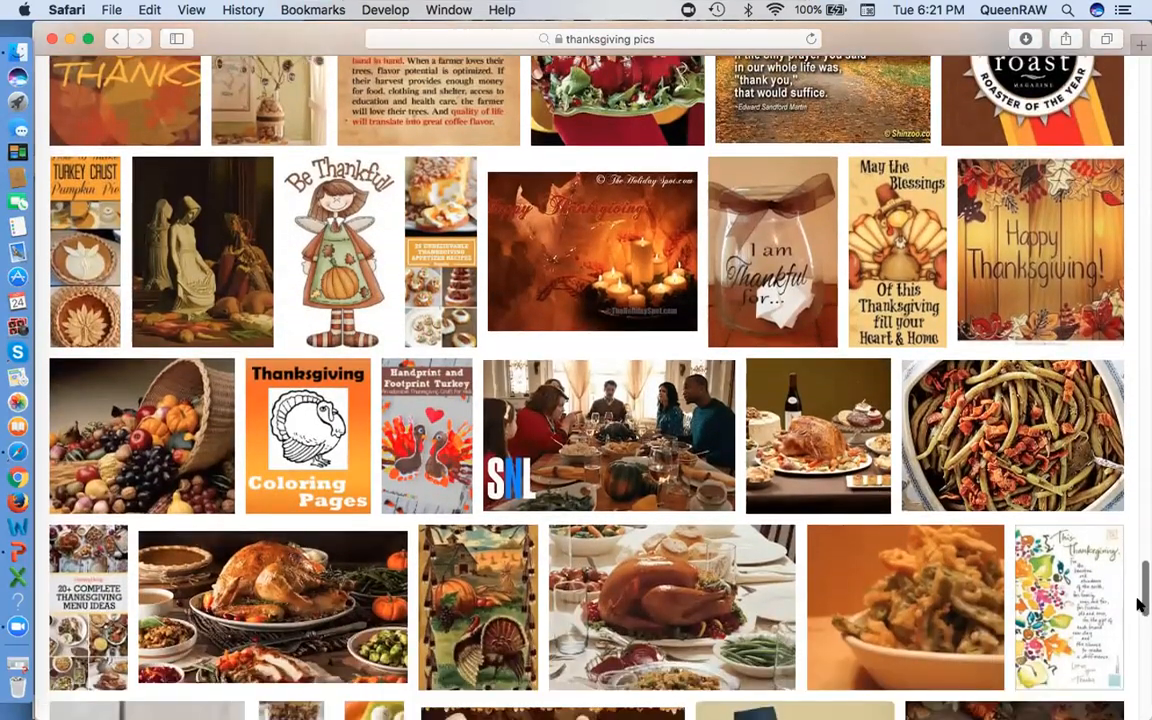
scroll(1137, 612, "down", 3)
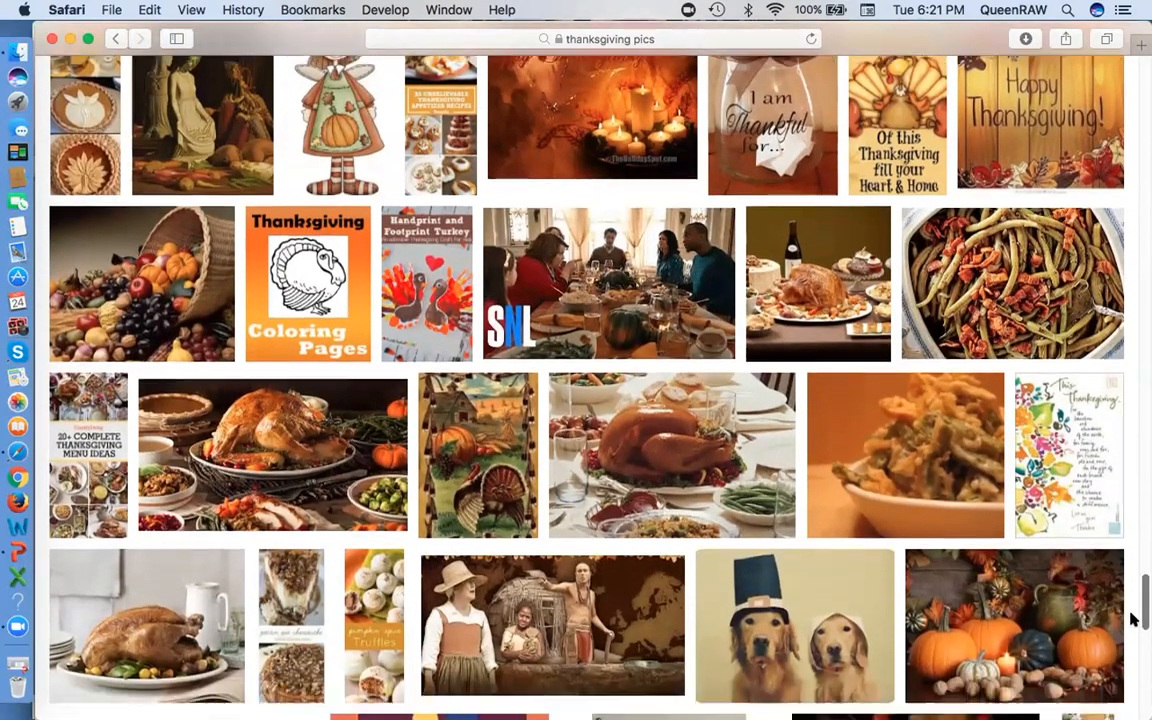
scroll(1130, 620, "up", 1)
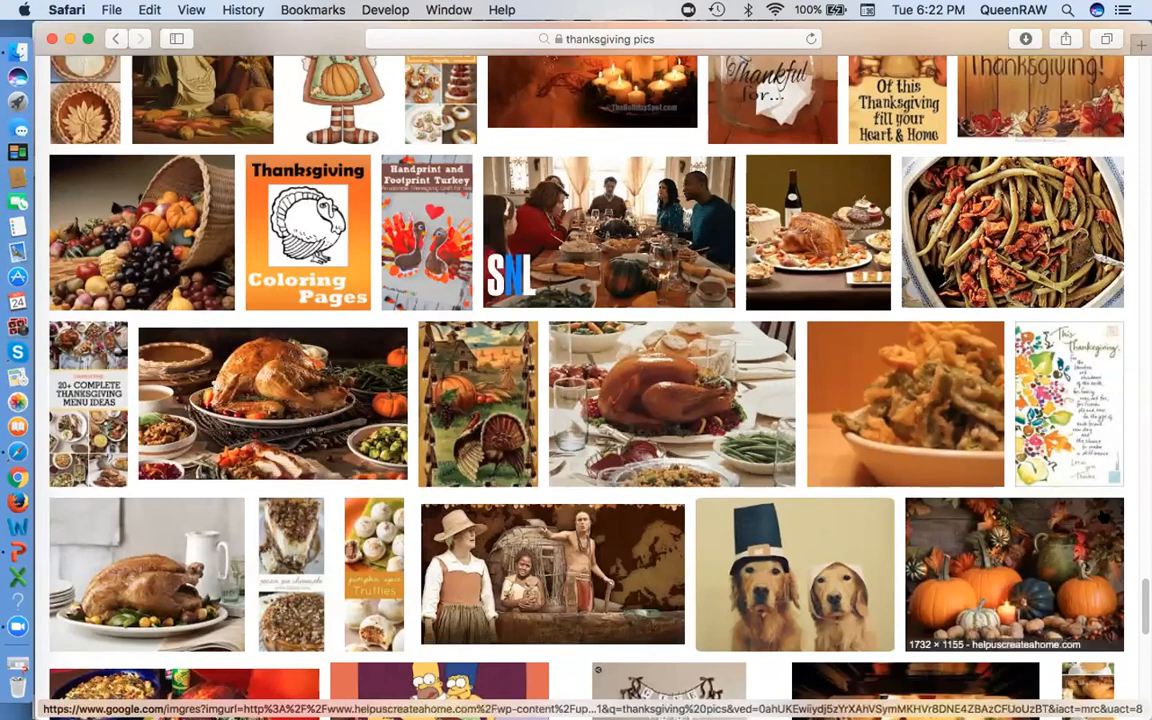
left_click_drag(1145, 608, 1126, 530)
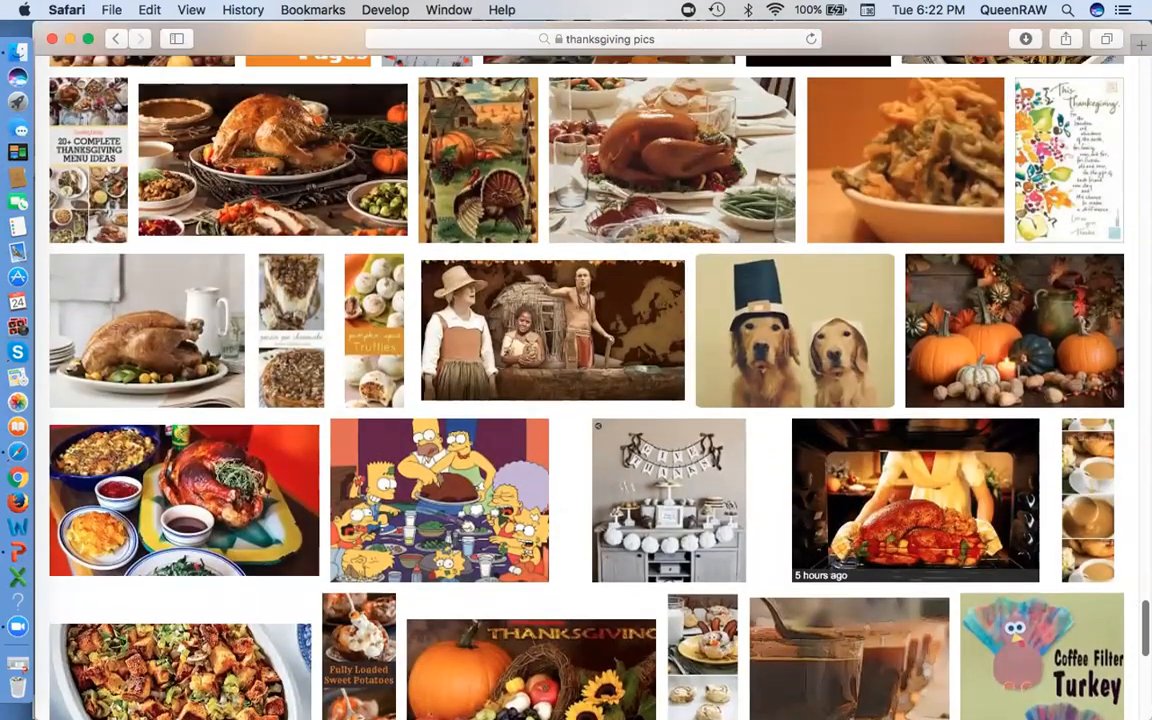
scroll(1030, 525, "up", 5)
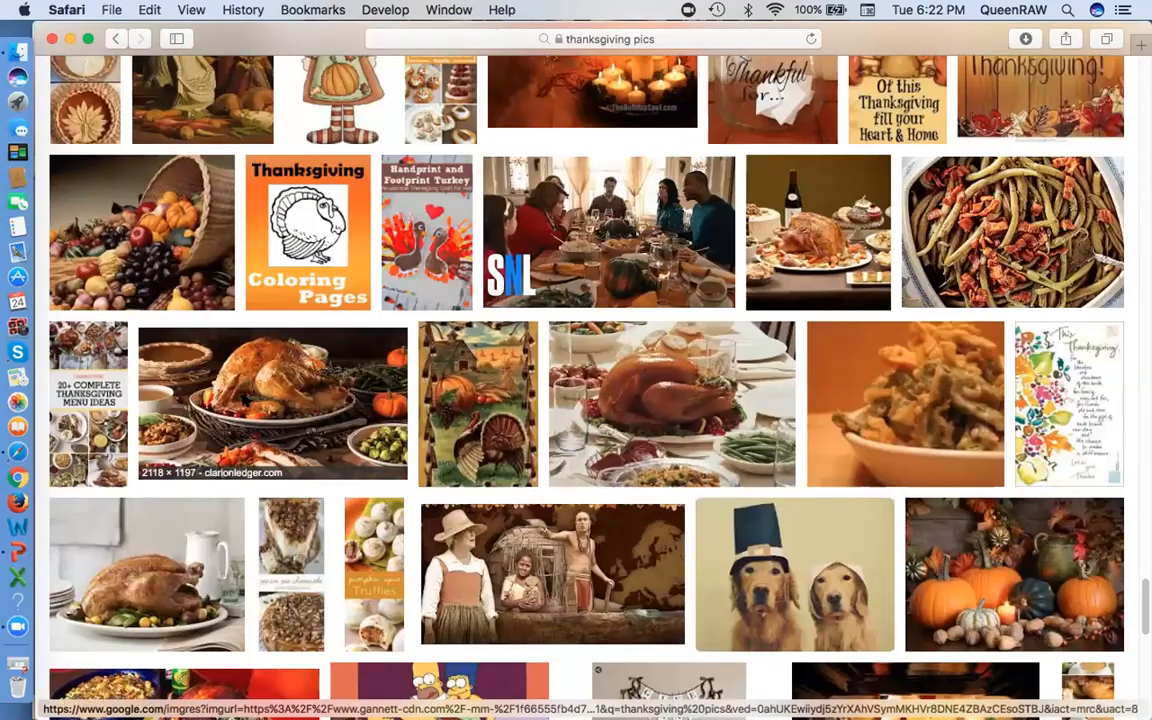
Preview the roast turkey dinner with pumpkins and pie, followed by the roast turkey with green beans and dinner rolls
left_click(246, 399)
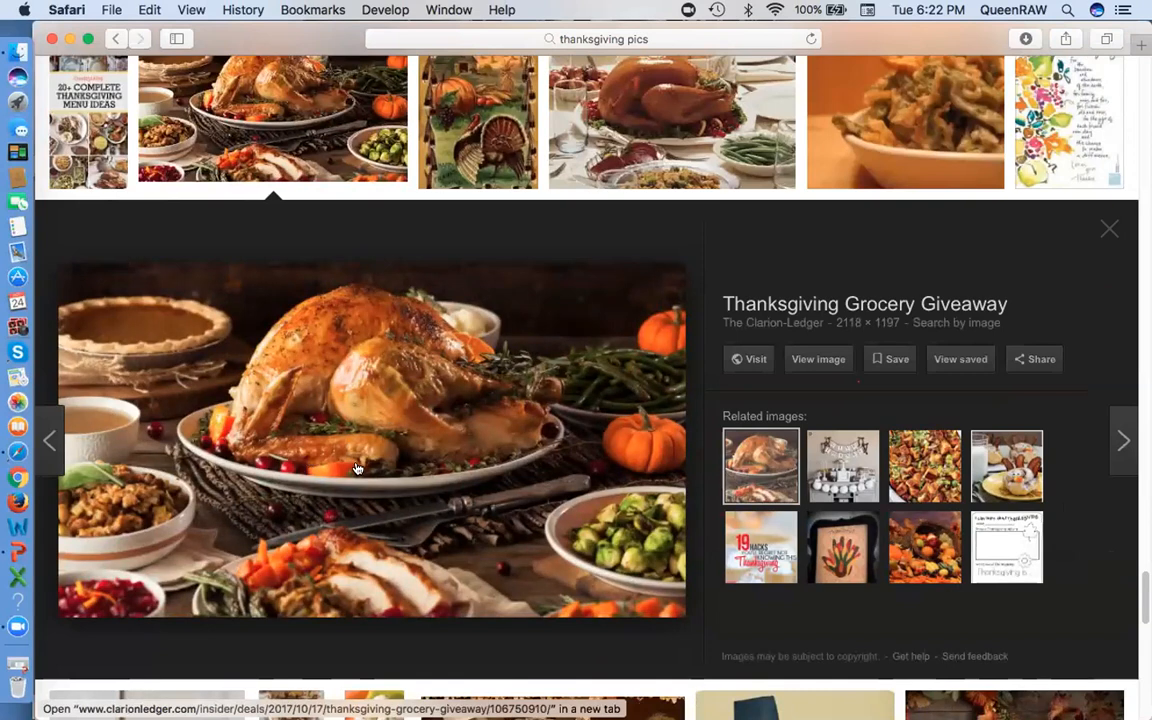
left_click(654, 119)
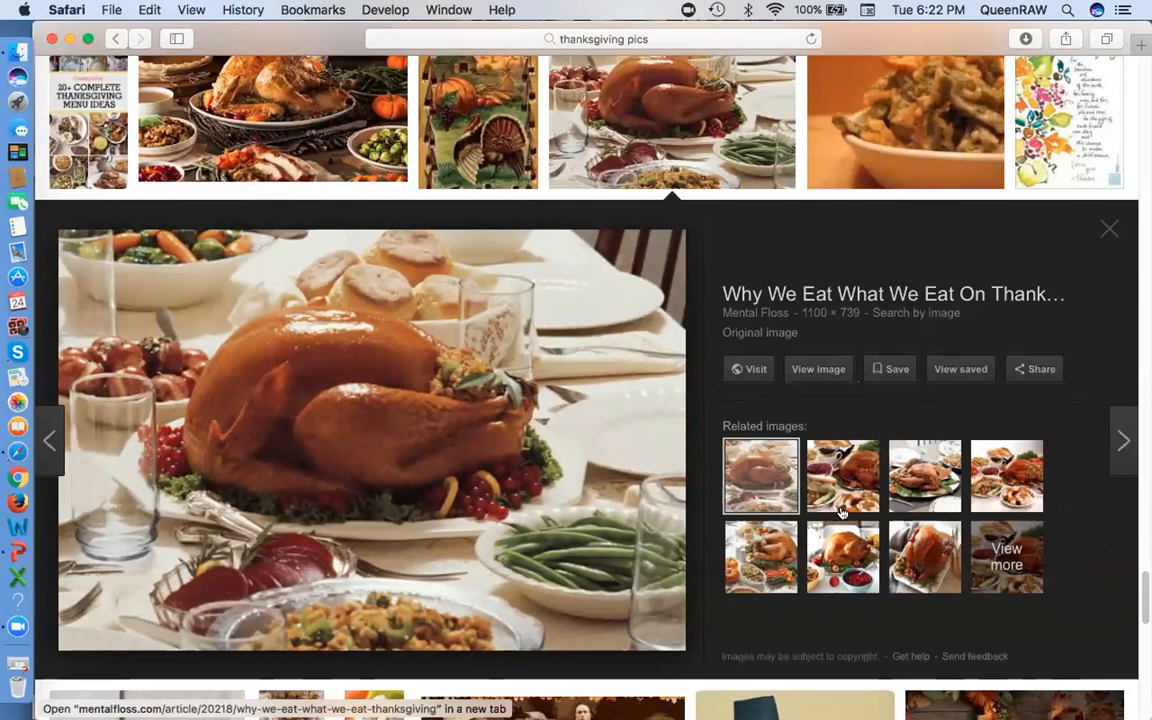
Compare the related turkey dinner images by previewing them one after another, including the buffet, roast turkey and smoked turkey photos
left_click(843, 472)
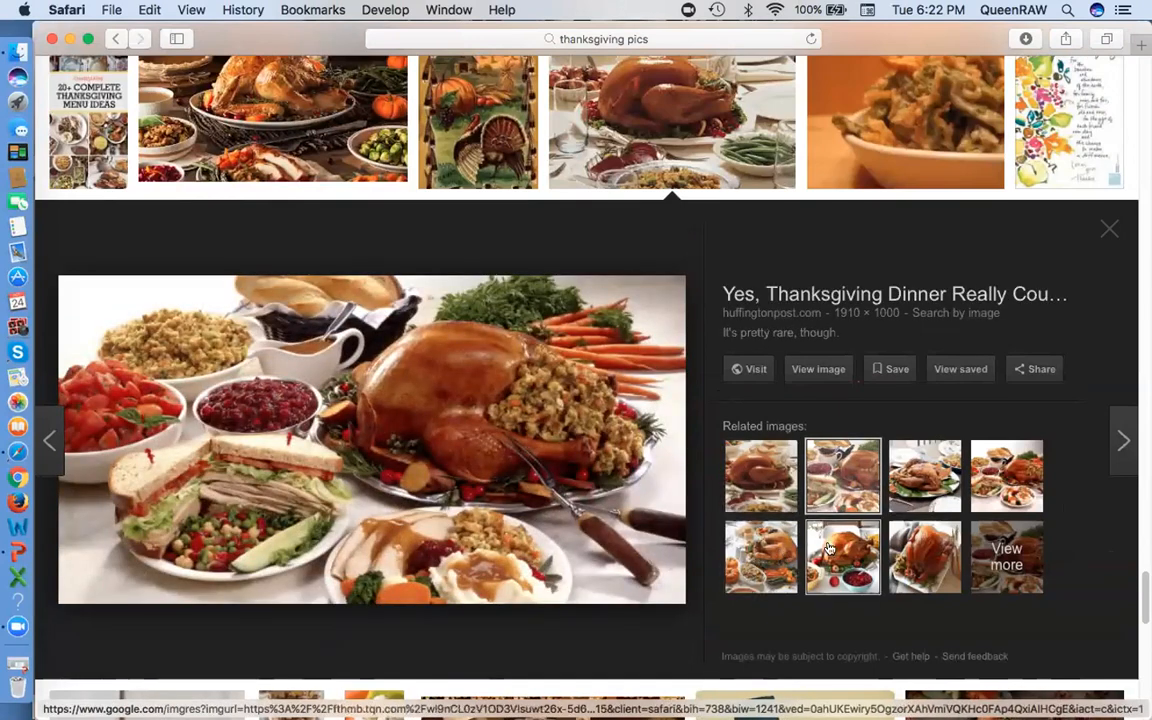
left_click(756, 553)
left_click(845, 562)
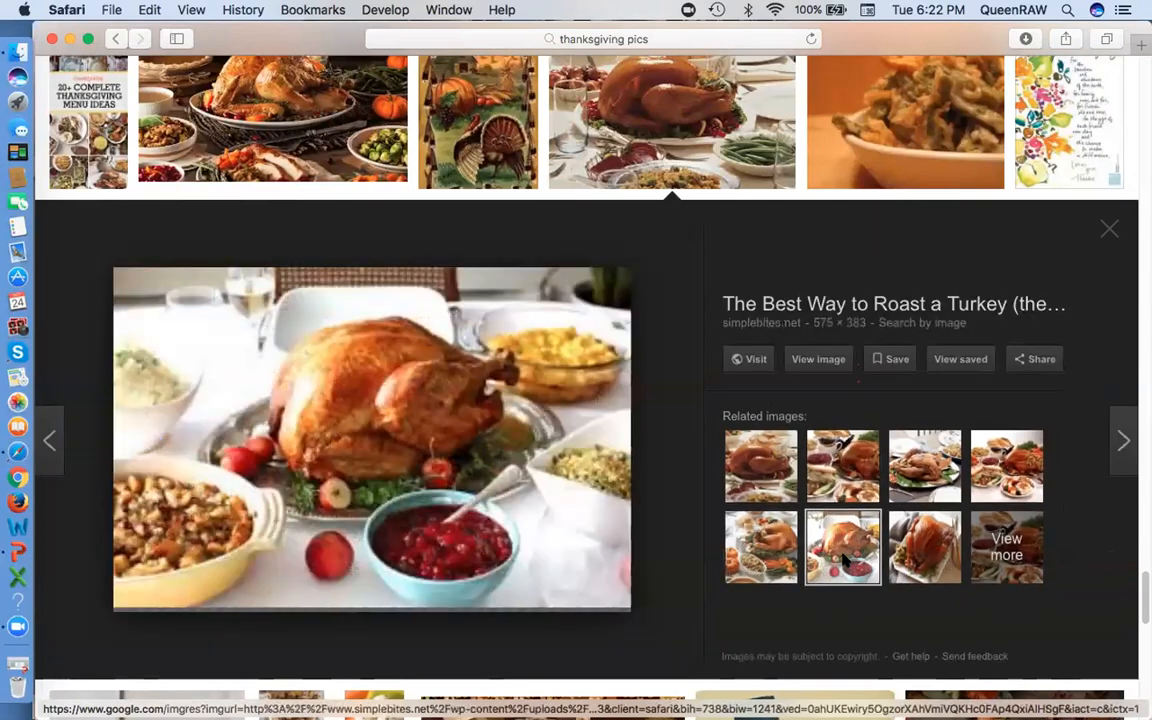
left_click(928, 548)
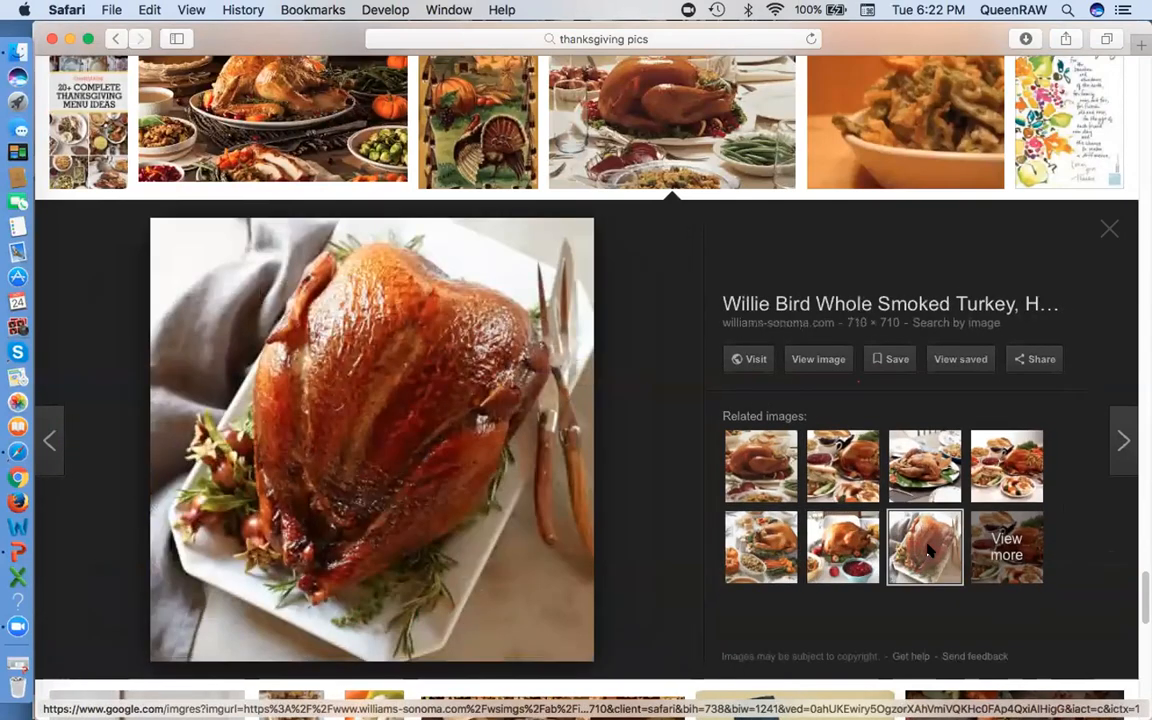
left_click(915, 470)
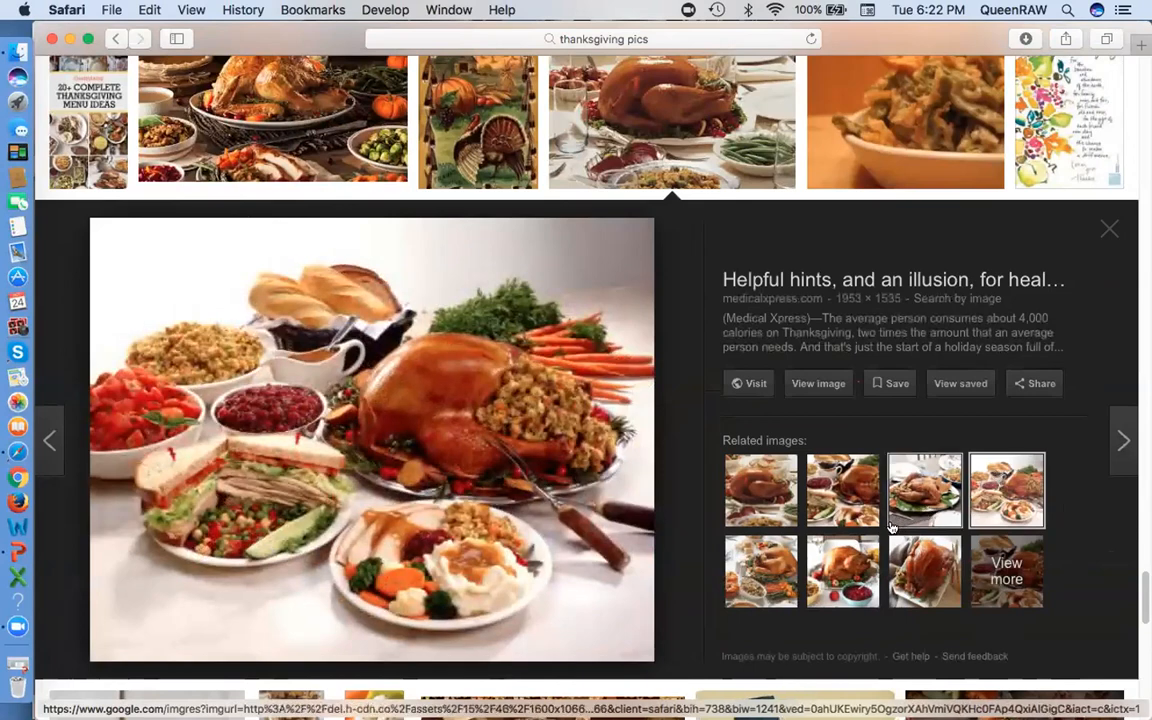
left_click(755, 558)
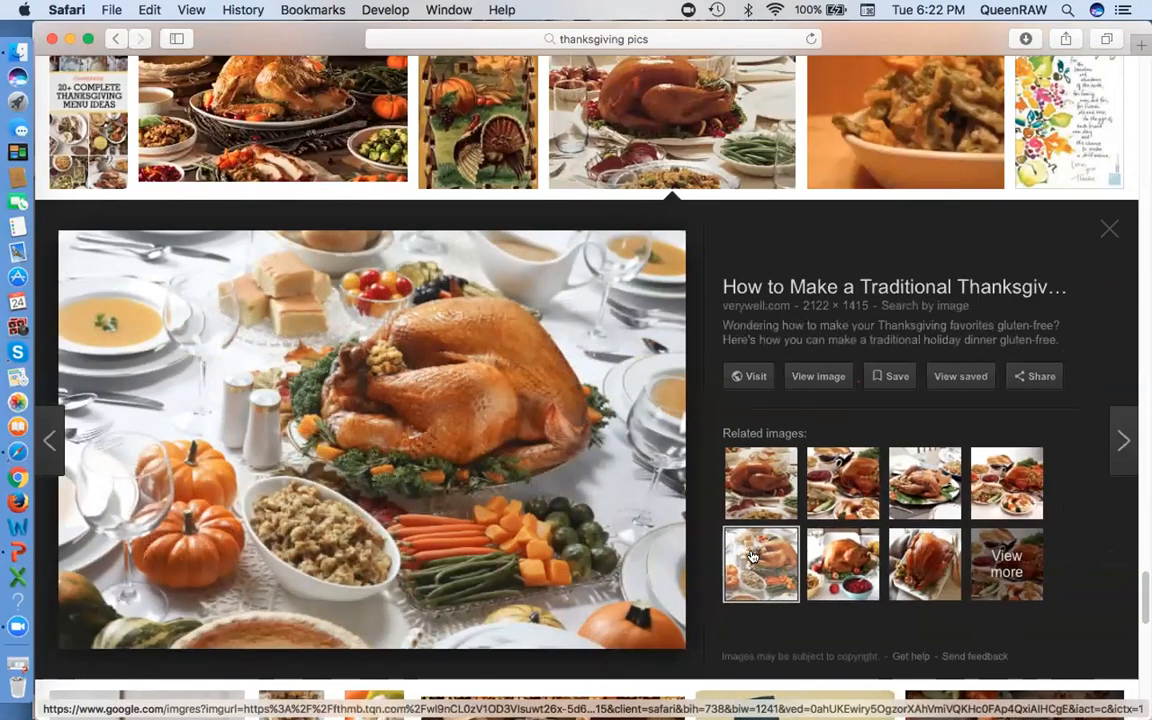
left_click(760, 483)
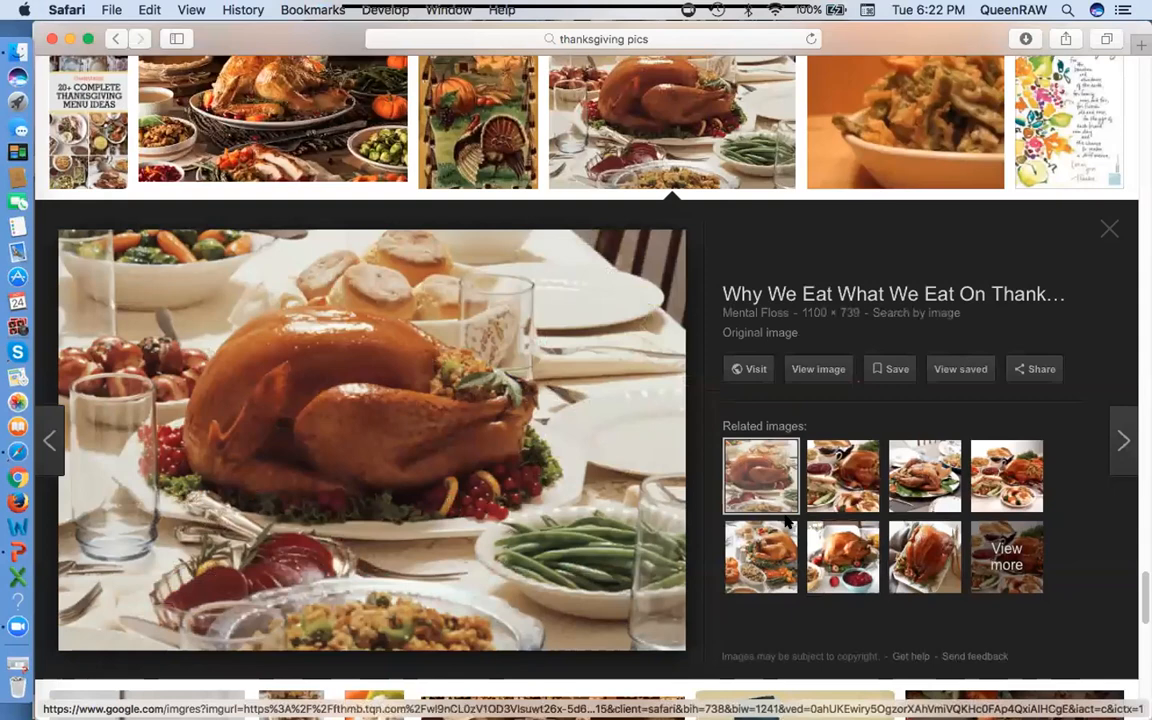
left_click(828, 497)
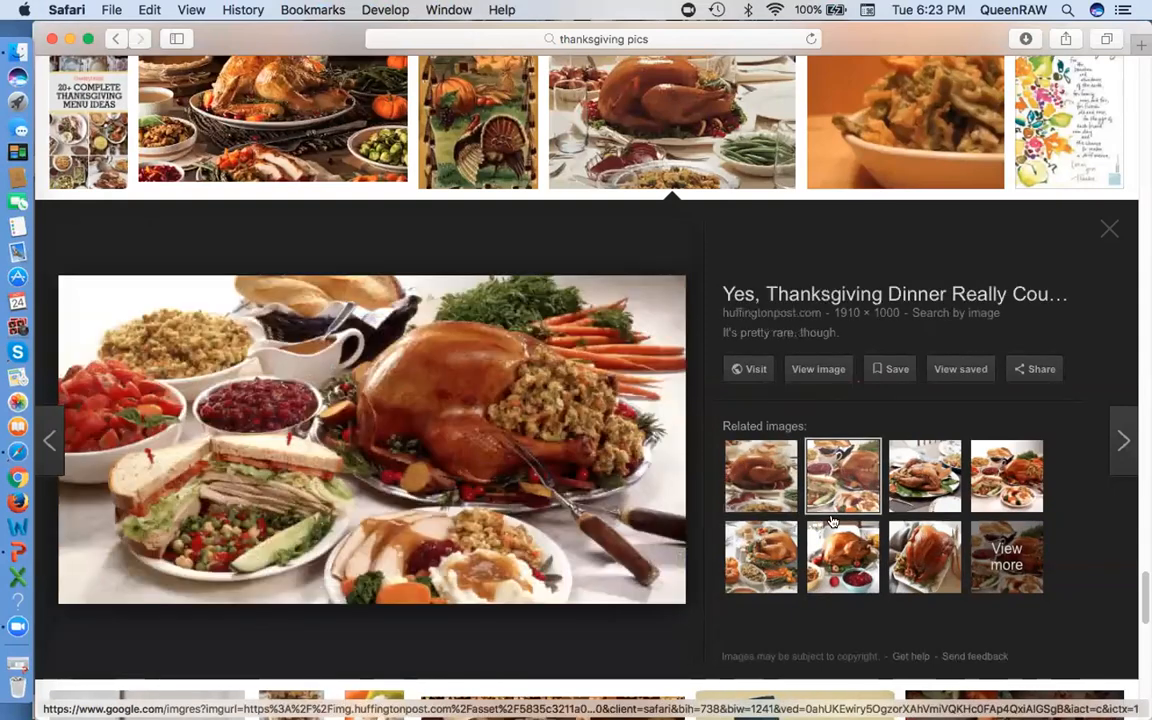
left_click(843, 565)
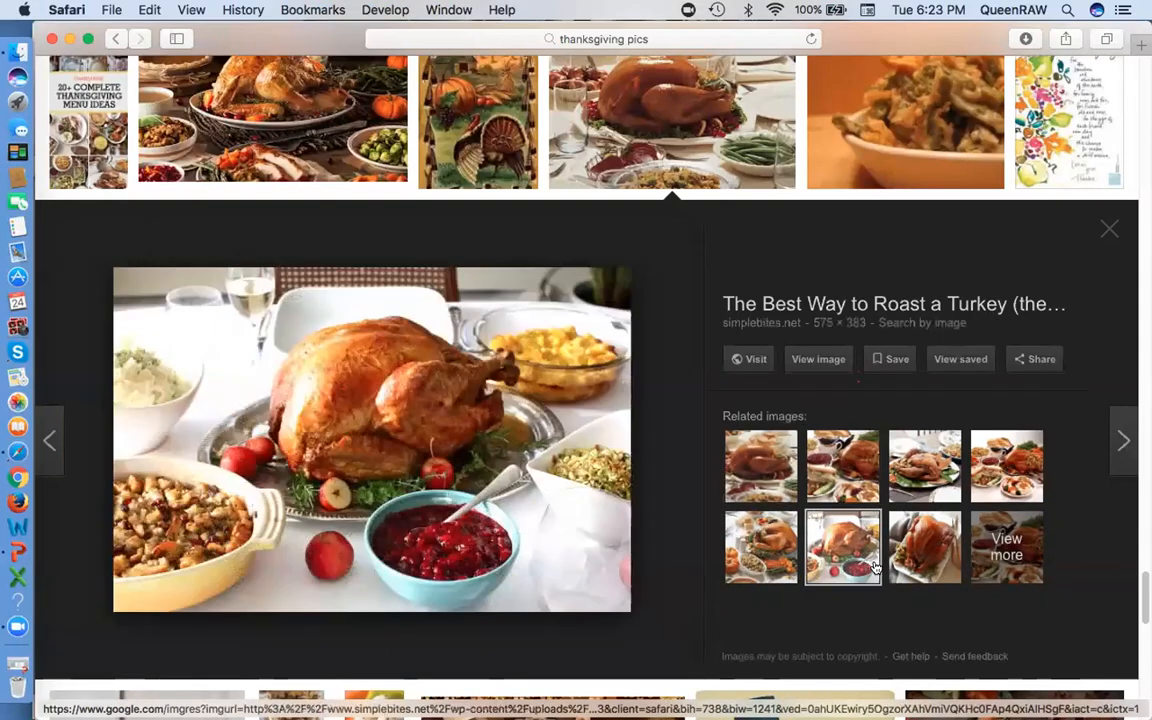
left_click(923, 545)
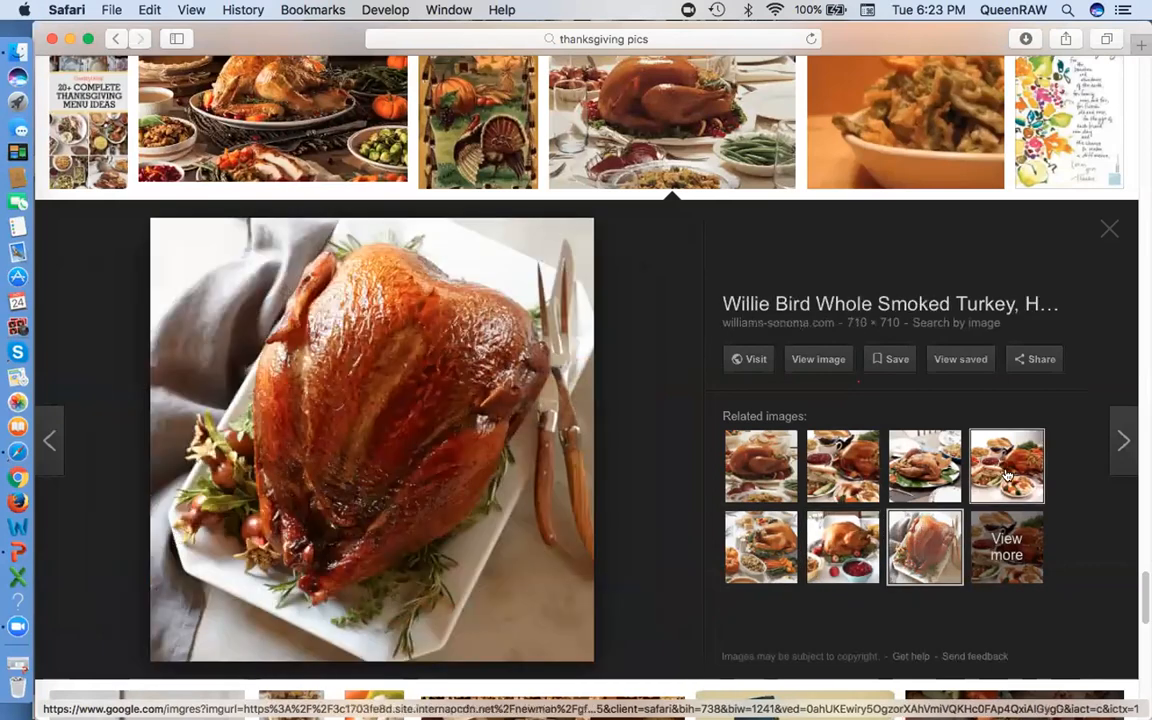
left_click(1024, 468)
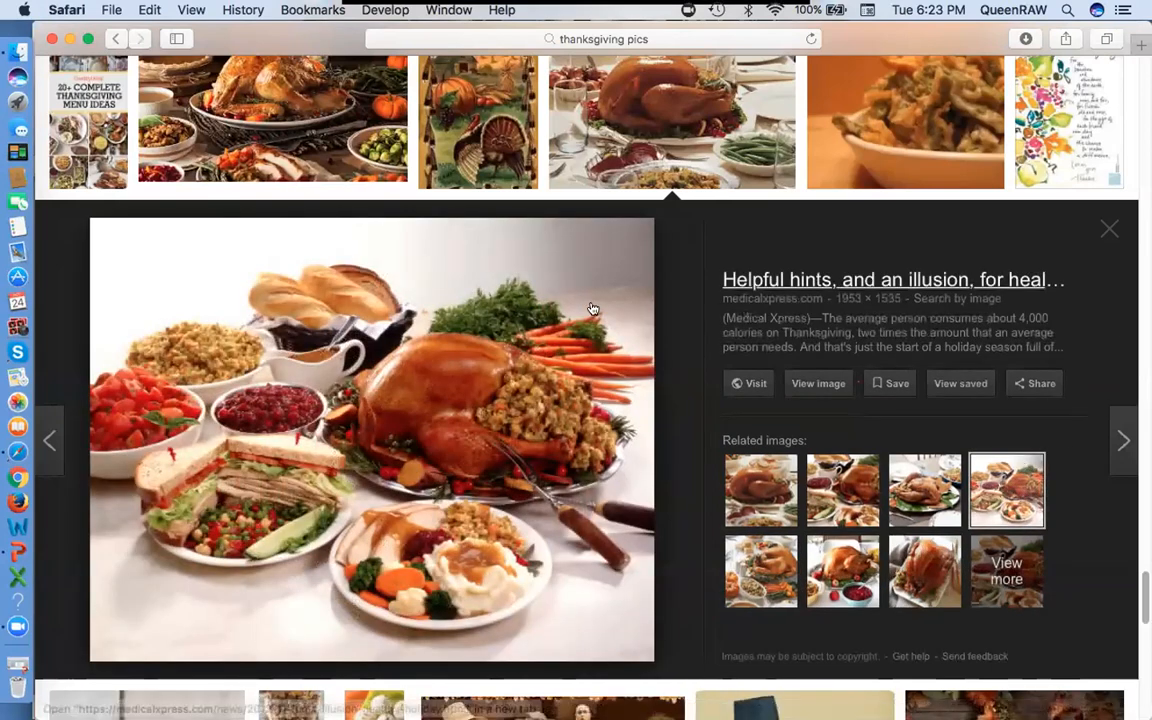
Open the Thanksgiving Grocery Giveaway turkey picture at full size and save it in Documents as thanksgiving.jpg
left_click(273, 122)
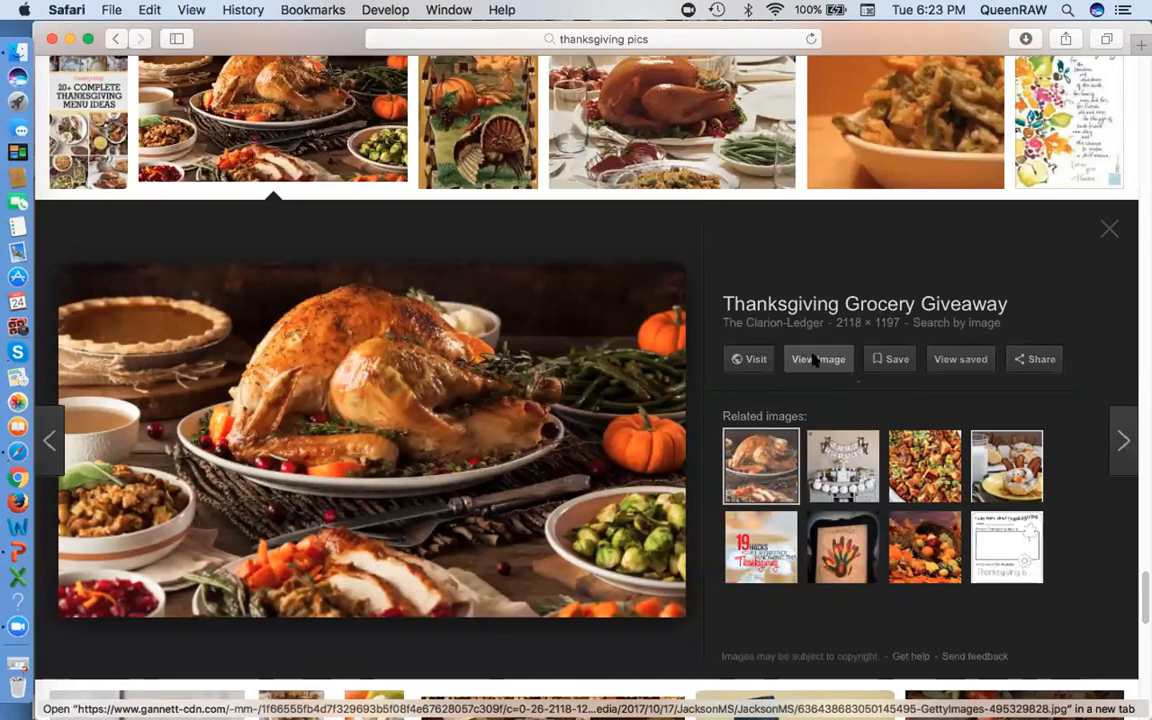
left_click(816, 359)
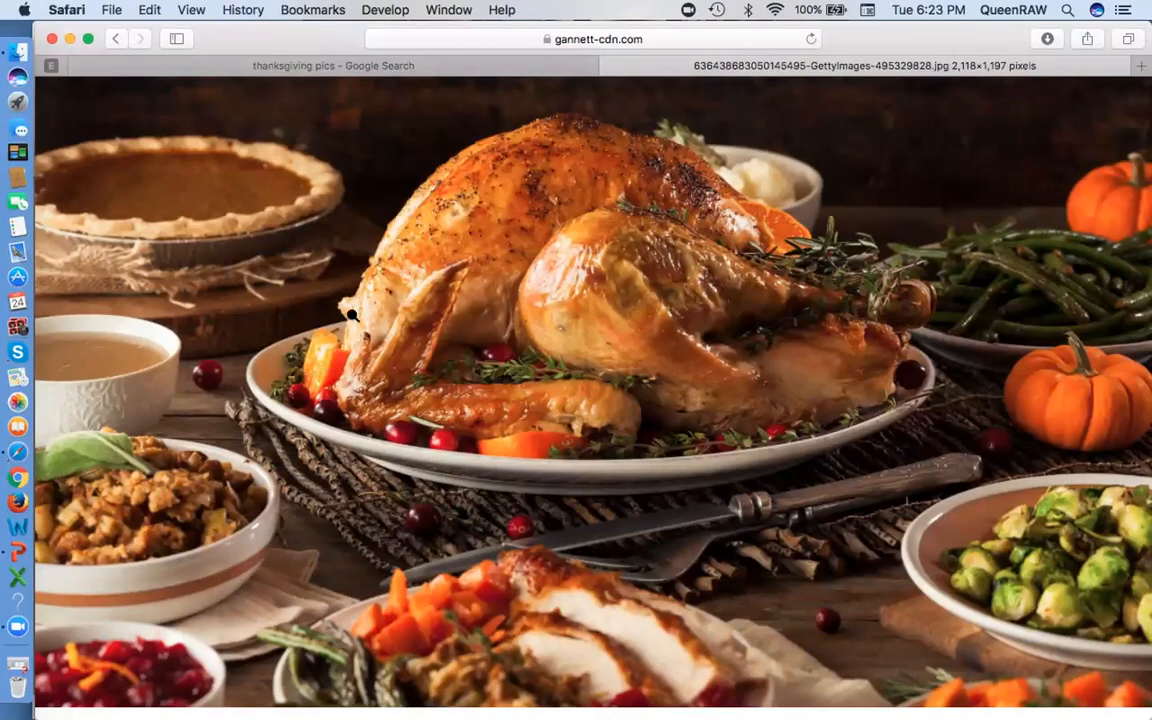
left_click(110, 12)
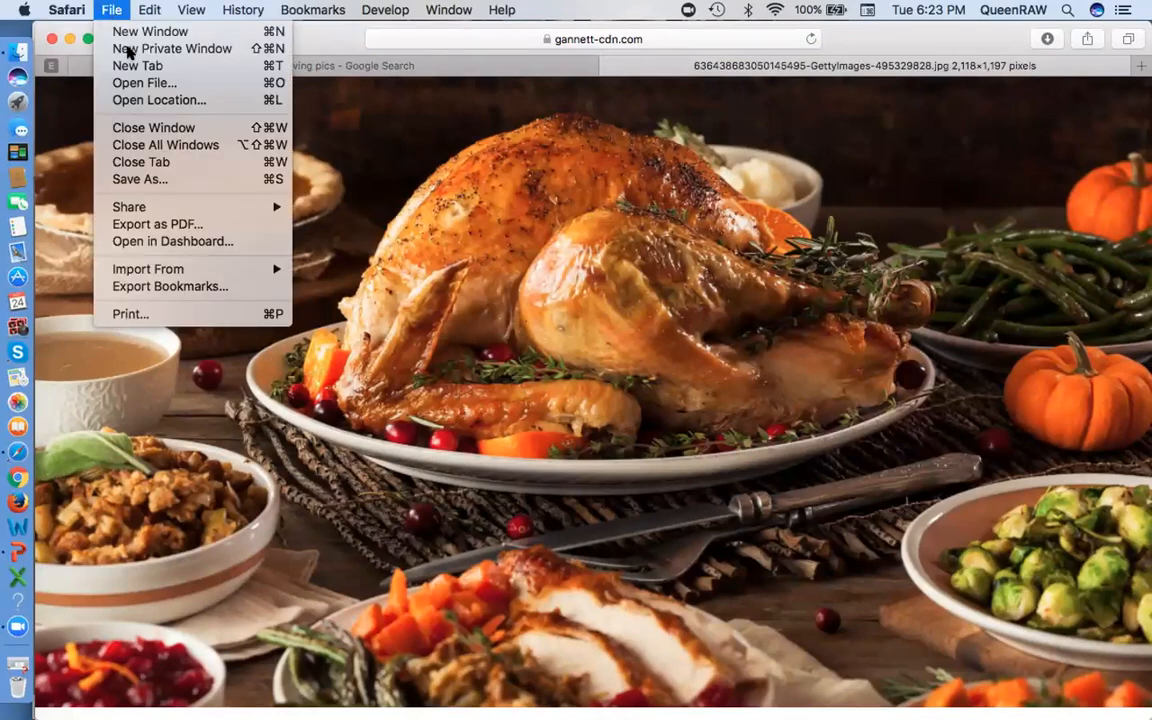
left_click(175, 181)
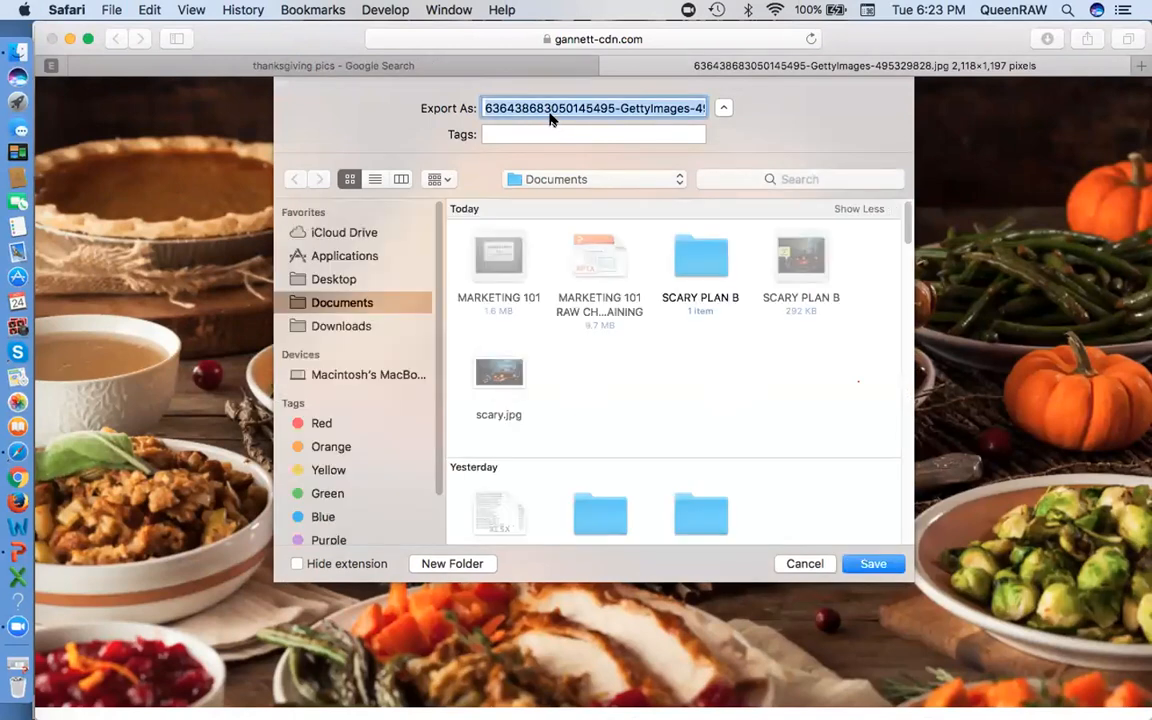
type("thanksgiving.jpg")
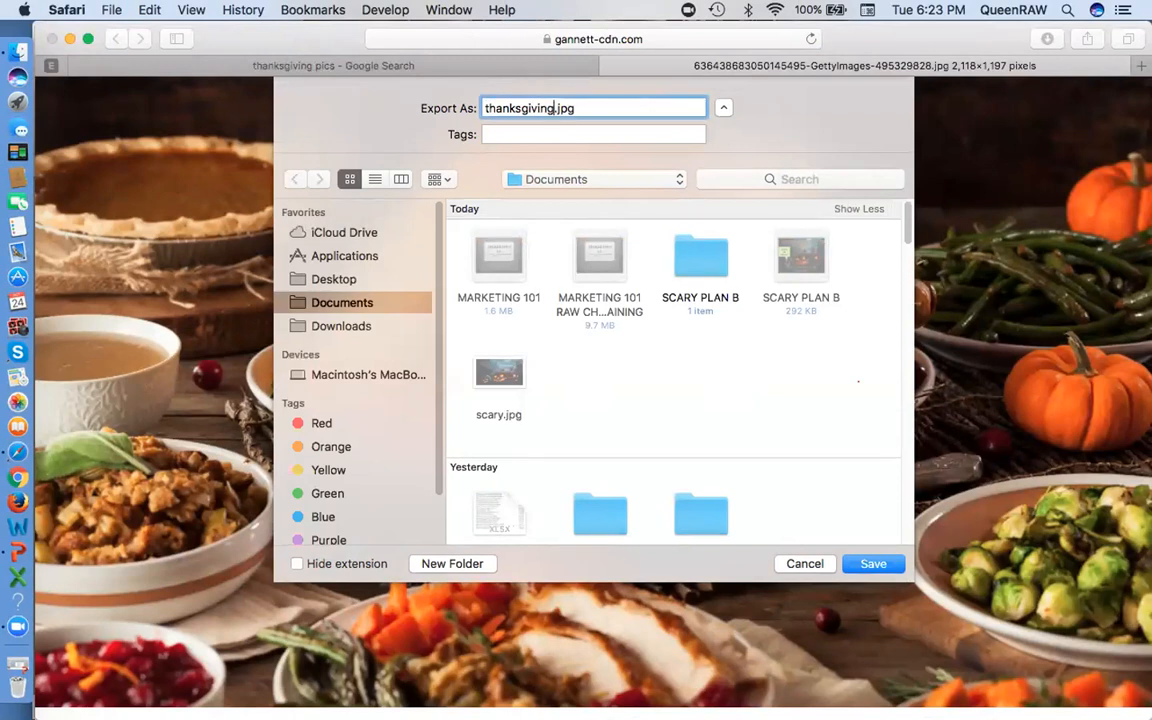
key("Return")
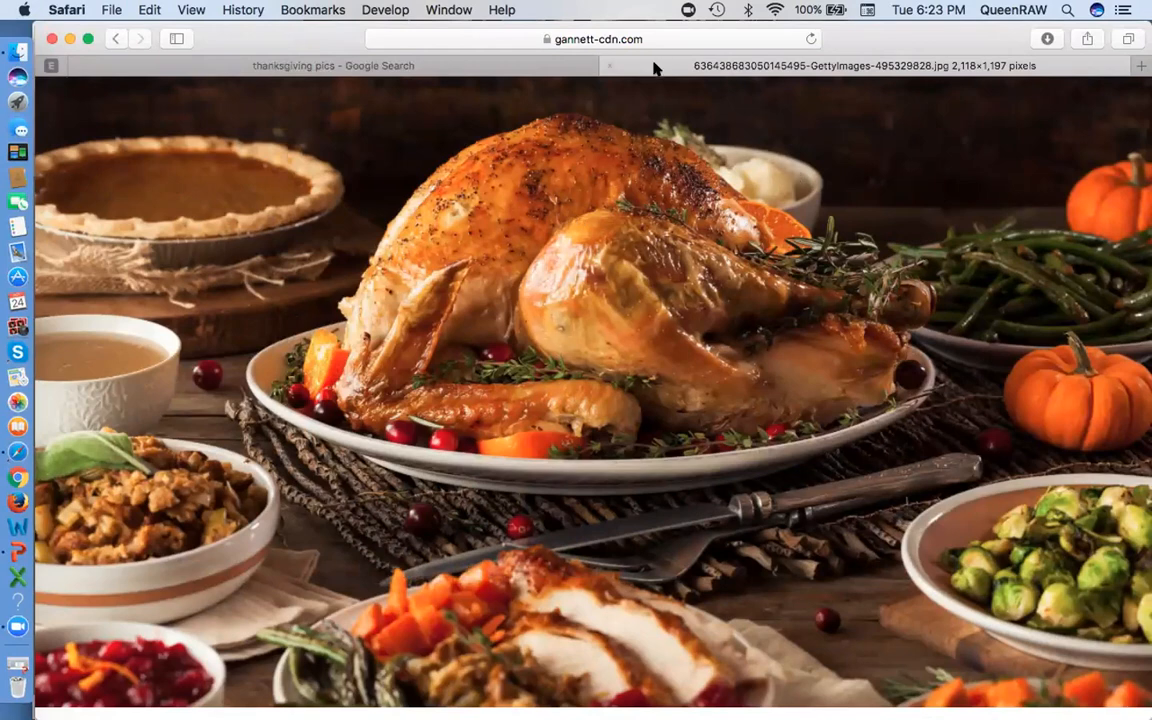
Switch to PowerPoint and insert the picture file thanksgiving.jpg from Documents on the blank slide
key("super+Tab")
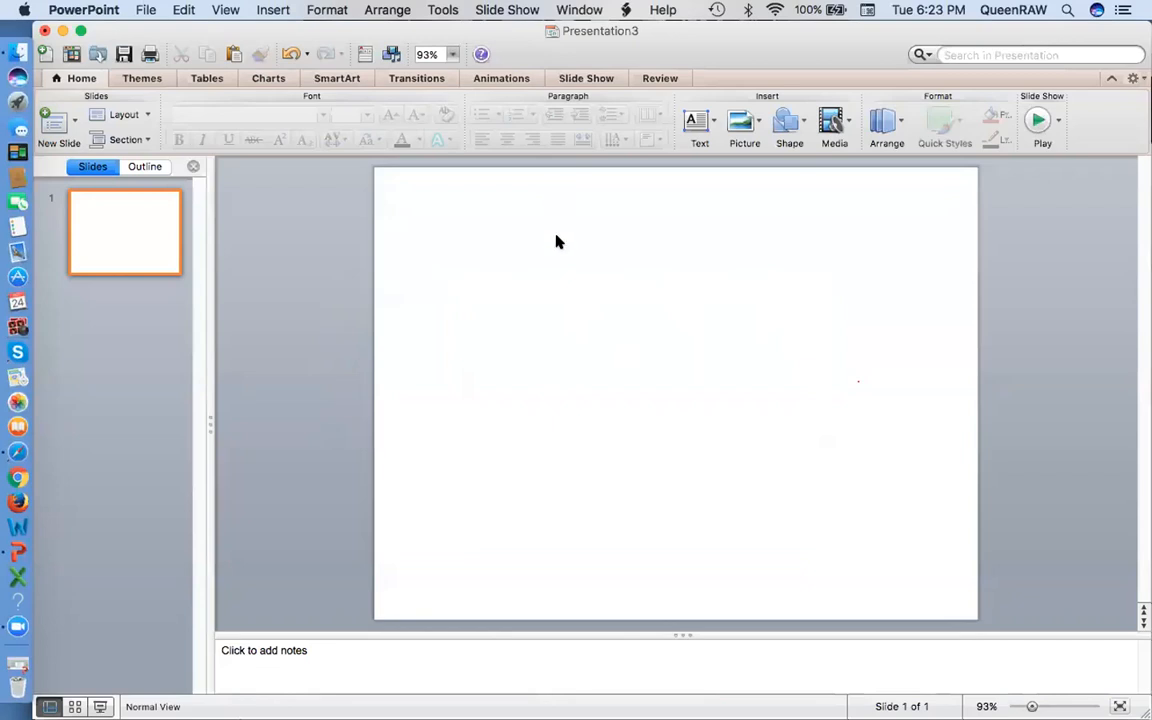
left_click(742, 123)
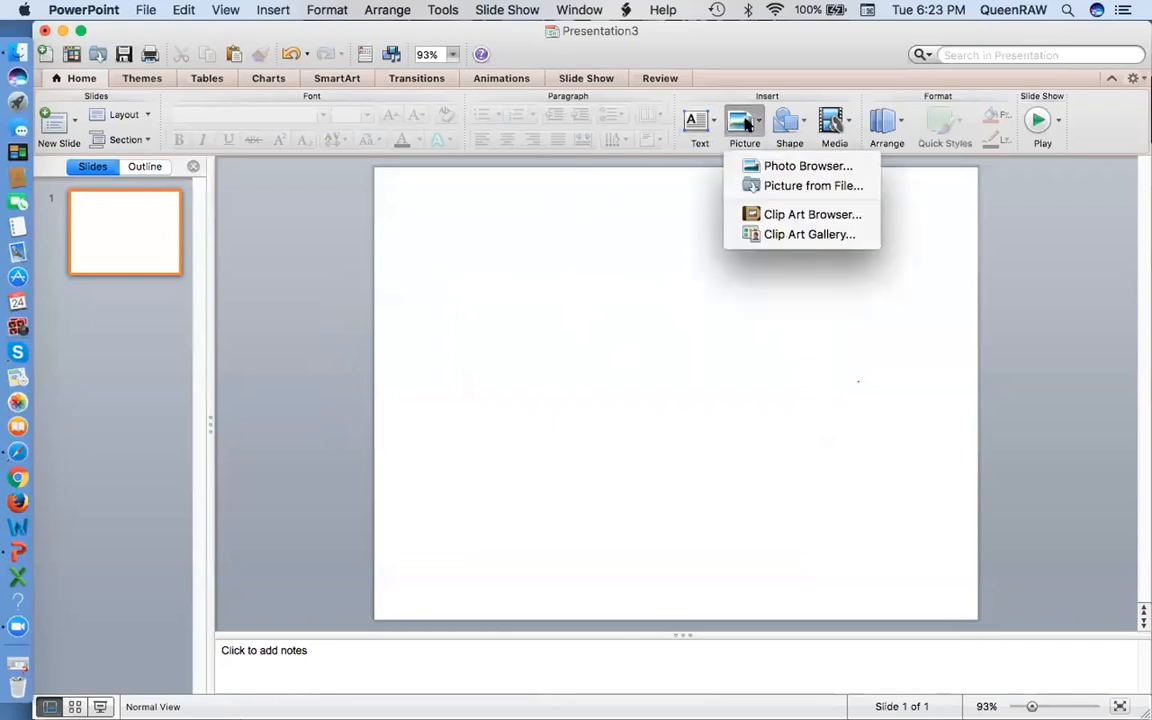
left_click(778, 188)
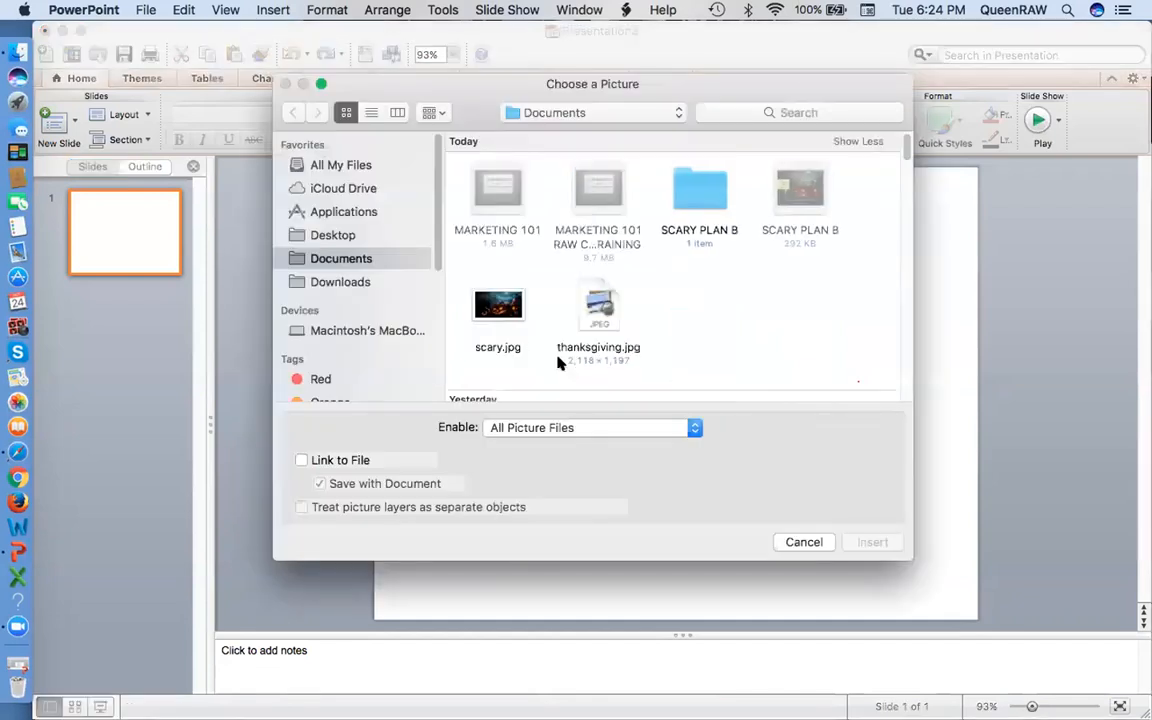
double_click(598, 305)
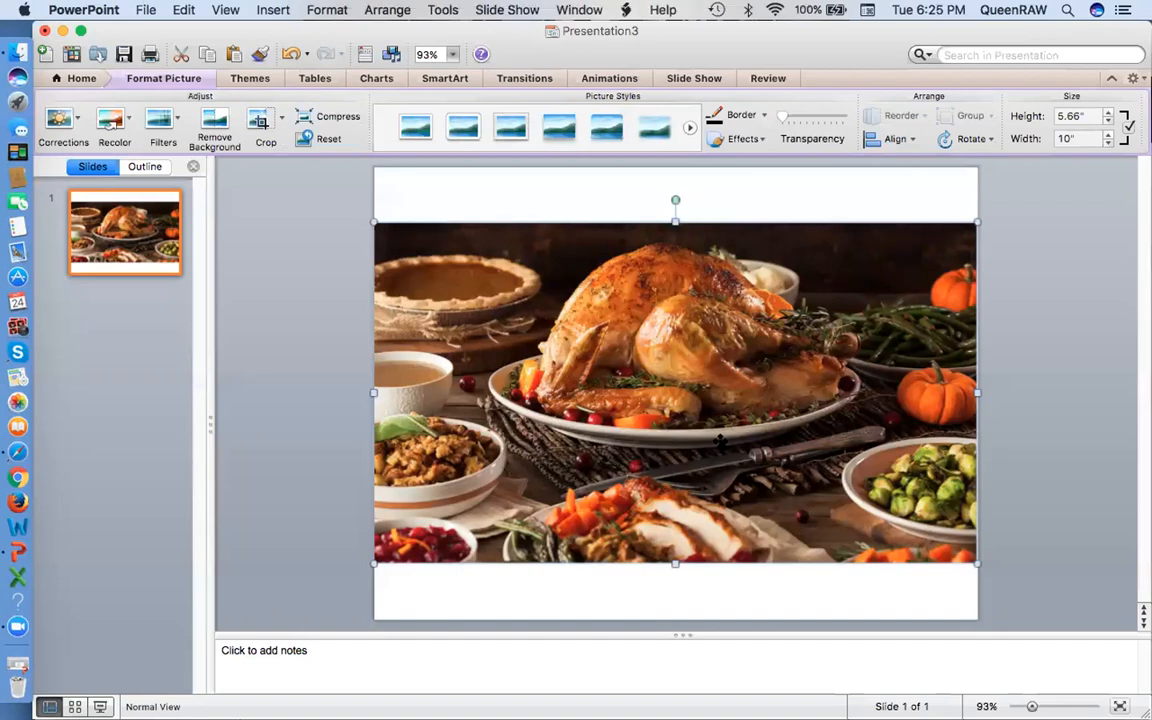
Move the turkey picture down the slide so that a wide blank band remains above it, and deselect it
left_click(588, 266)
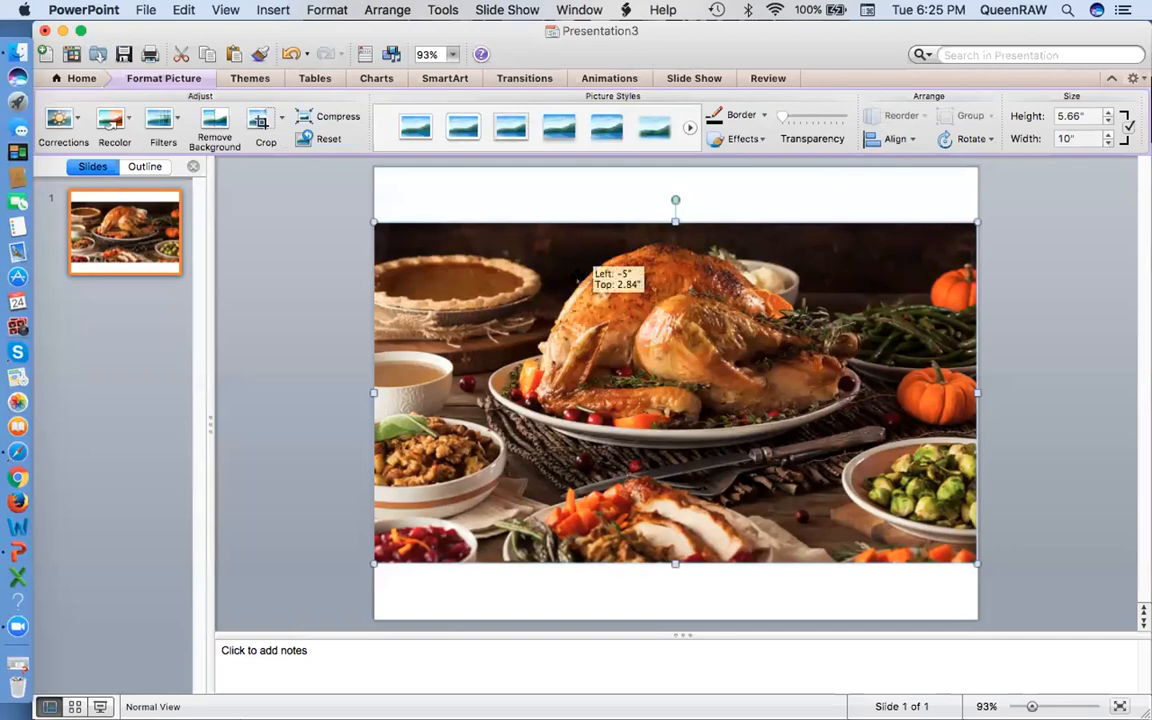
left_click_drag(588, 266, 590, 301)
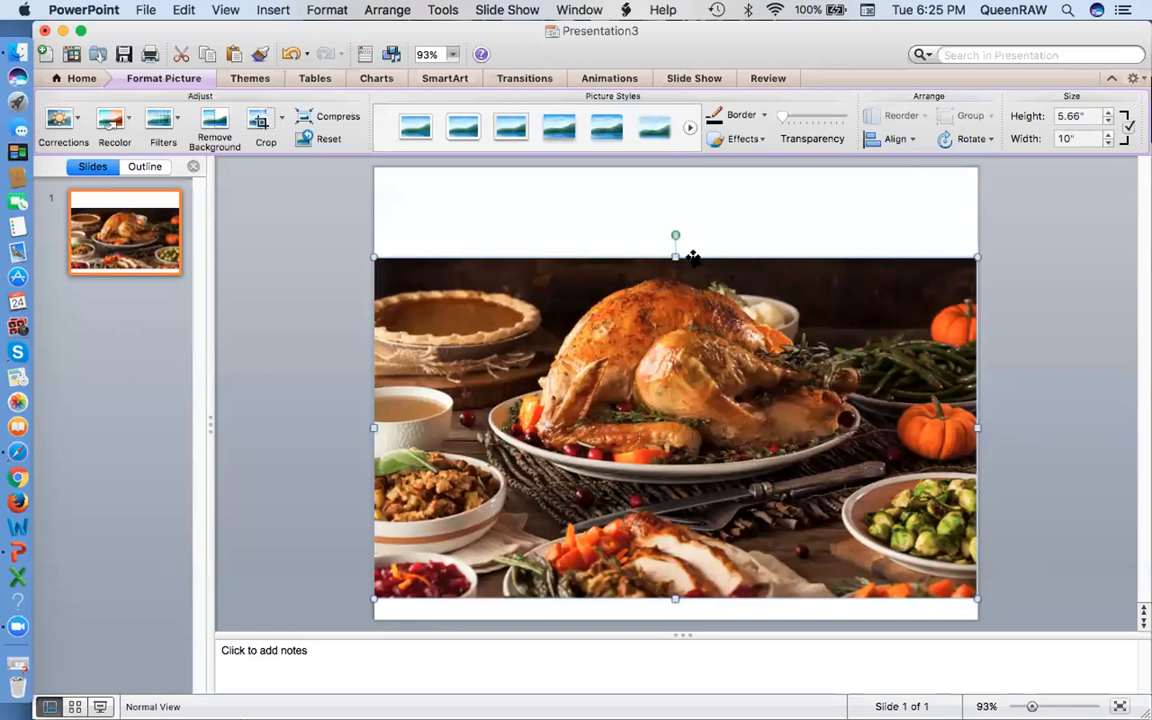
left_click(638, 205)
left_click_drag(690, 288, 651, 242)
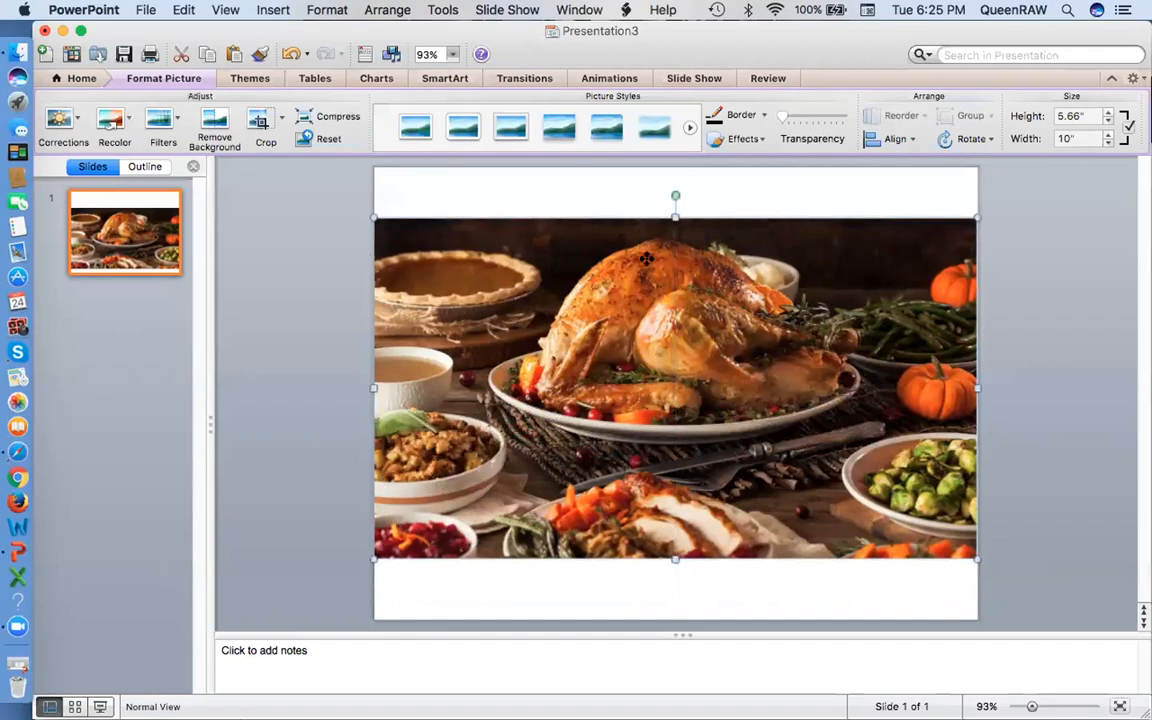
key("cmd+z")
left_click(586, 190)
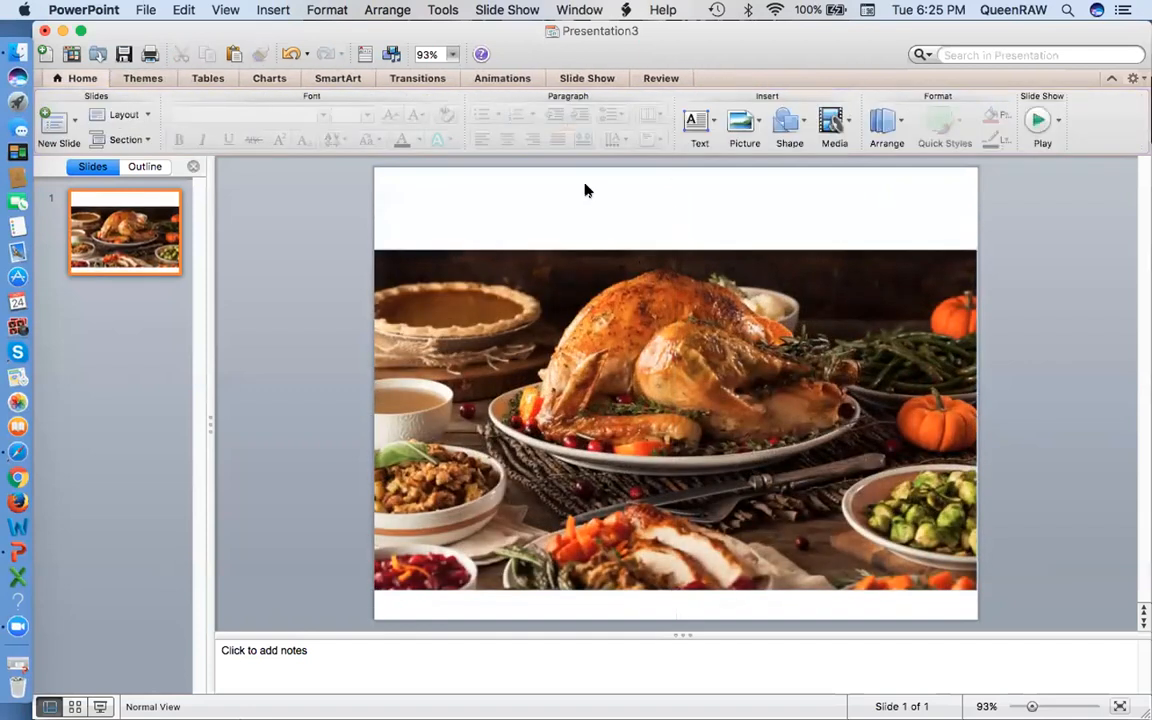
Insert a WordArt text object and move it into the blank band above the turkey picture
left_click(697, 122)
left_click(737, 196)
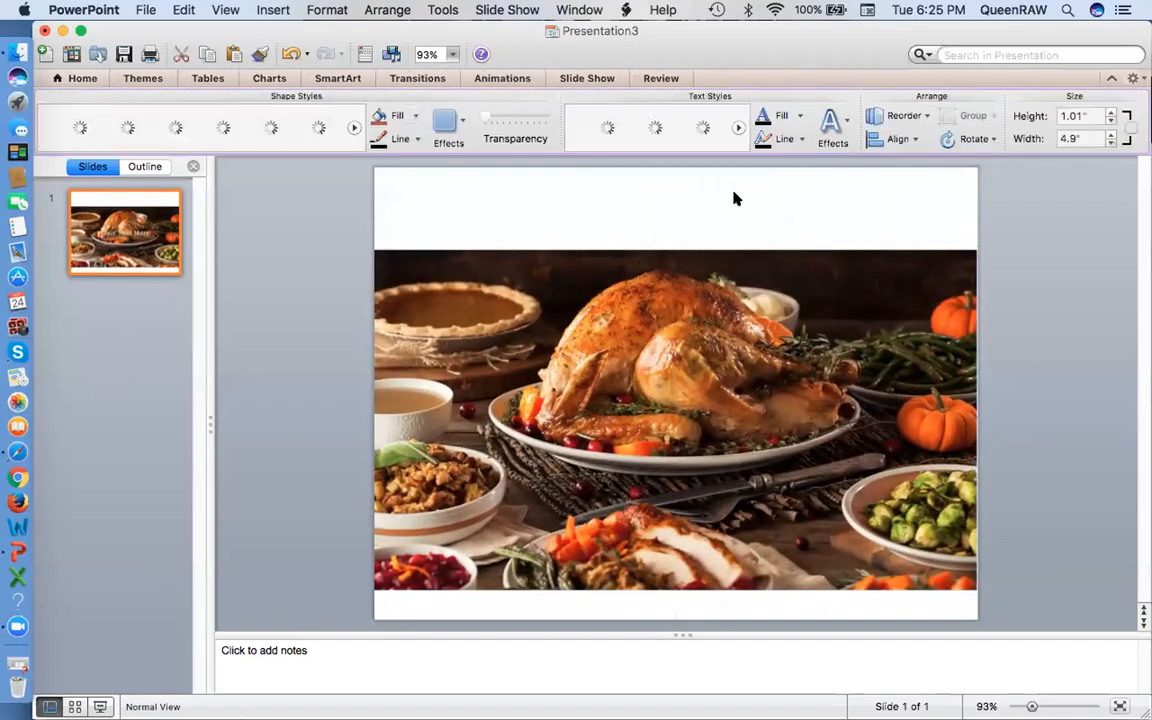
left_click_drag(620, 371, 614, 220)
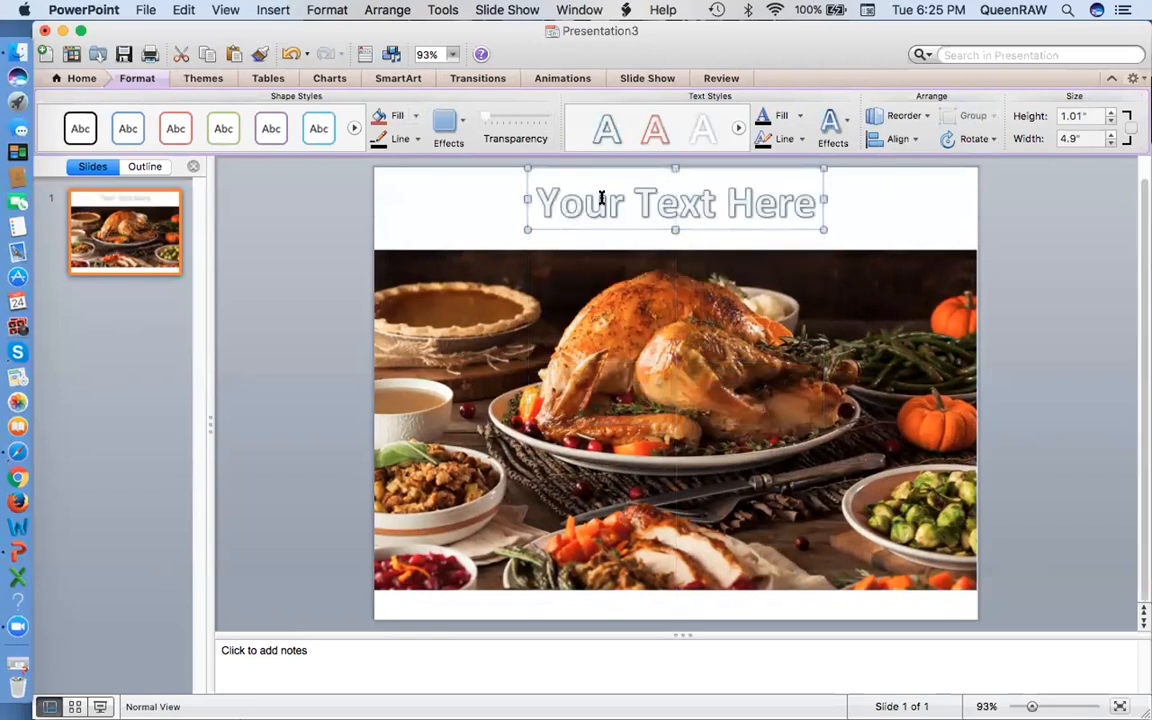
Replace the WordArt placeholder text with "LET'S MAKE BREAD"
triple_click(601, 198)
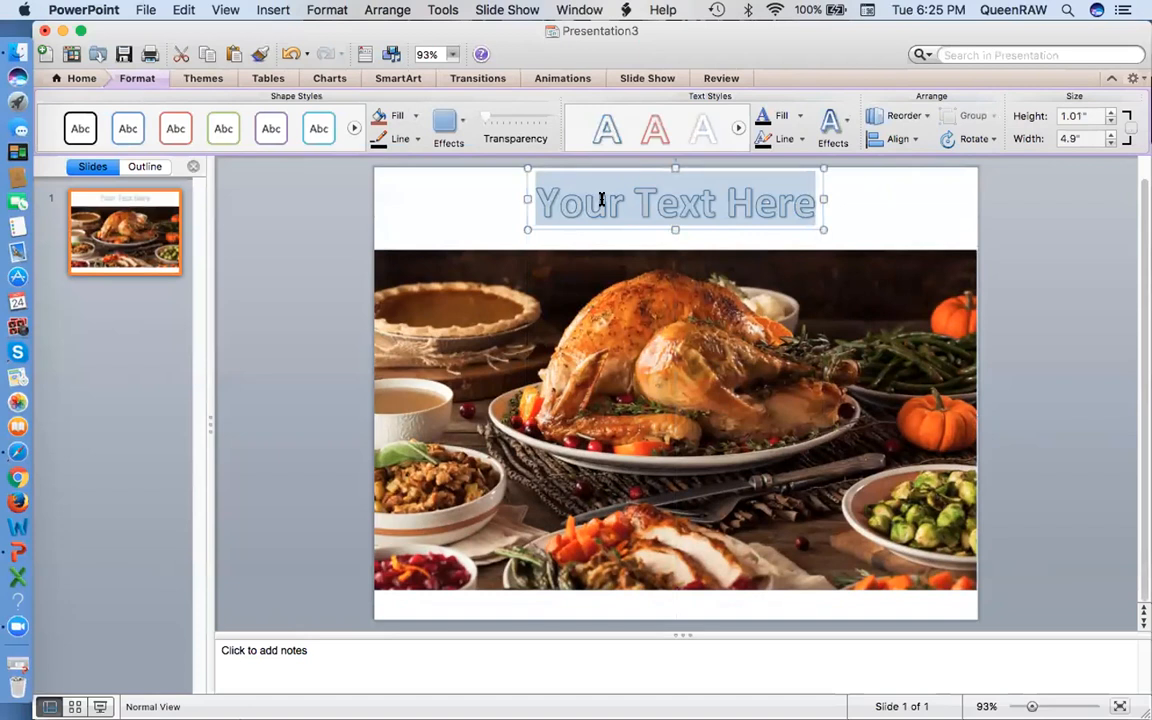
type("LET")
type("'D")
key("BackSpace")
type("S")
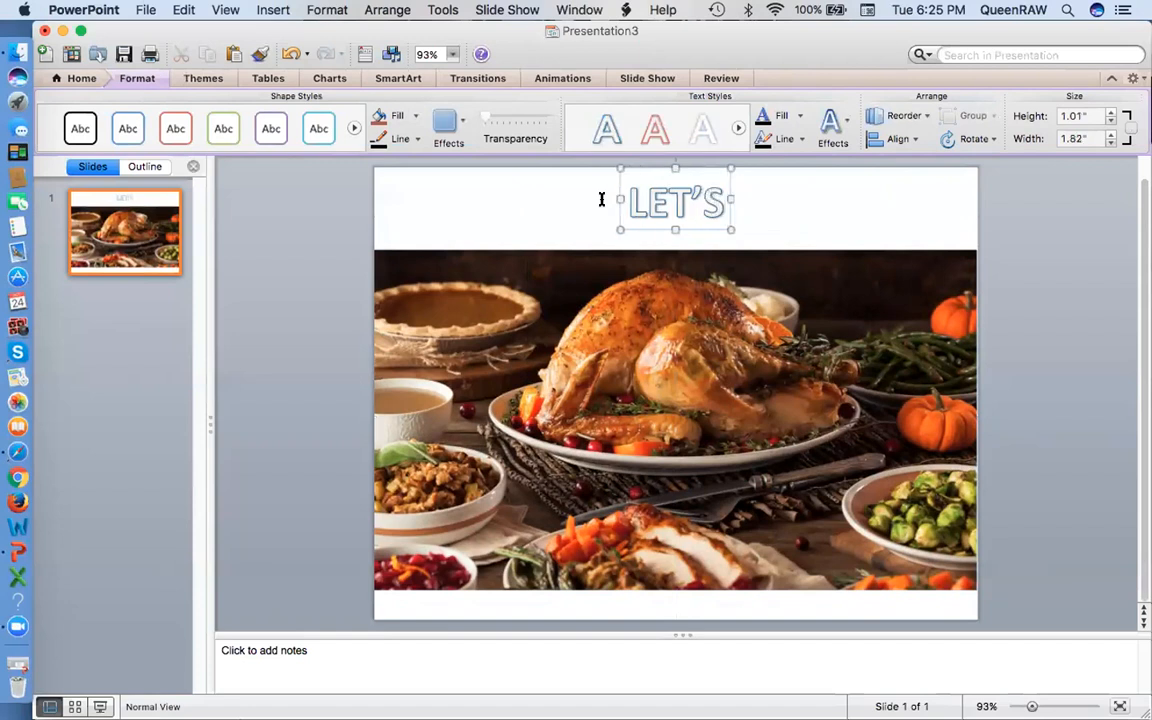
type(" MAKE BREAD")
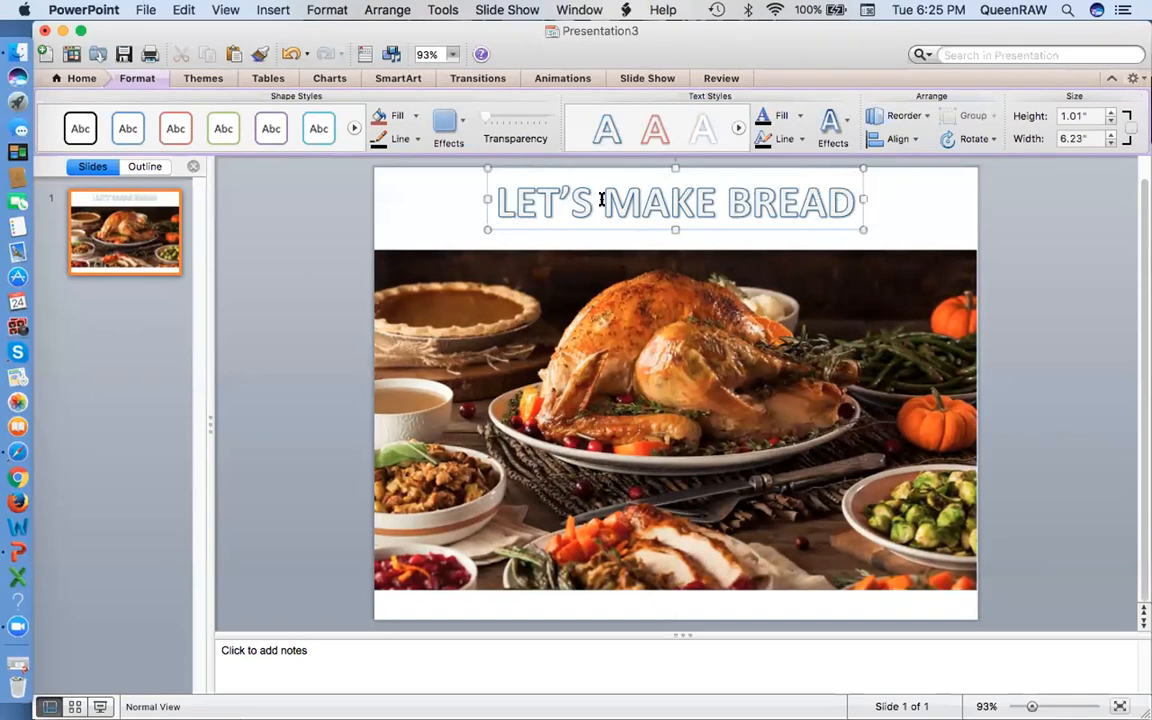
Extend the WordArt heading with "& BREAD", keeping it on a single line
type(" & BR")
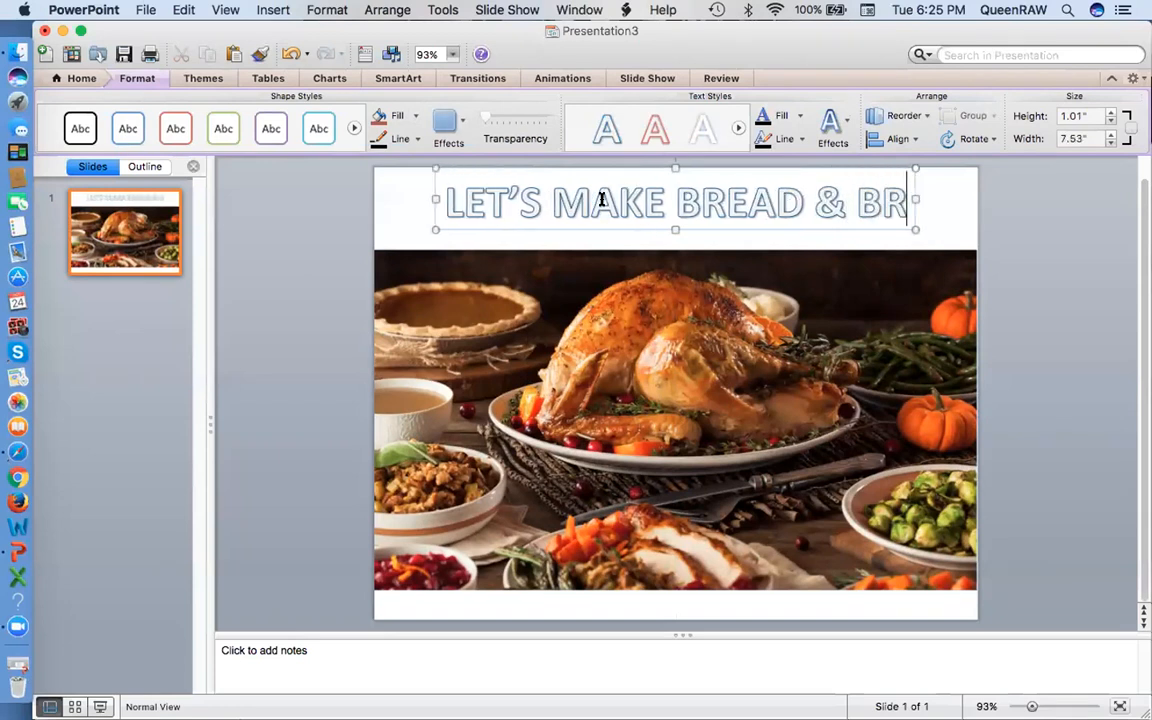
type("EAK B")
key("BackSpace")
key("BackSpace")
key("BackSpace")
key("BackSpace")
key("BackSpace")
key("BackSpace")
key("BackSpace")
key("BackSpace")
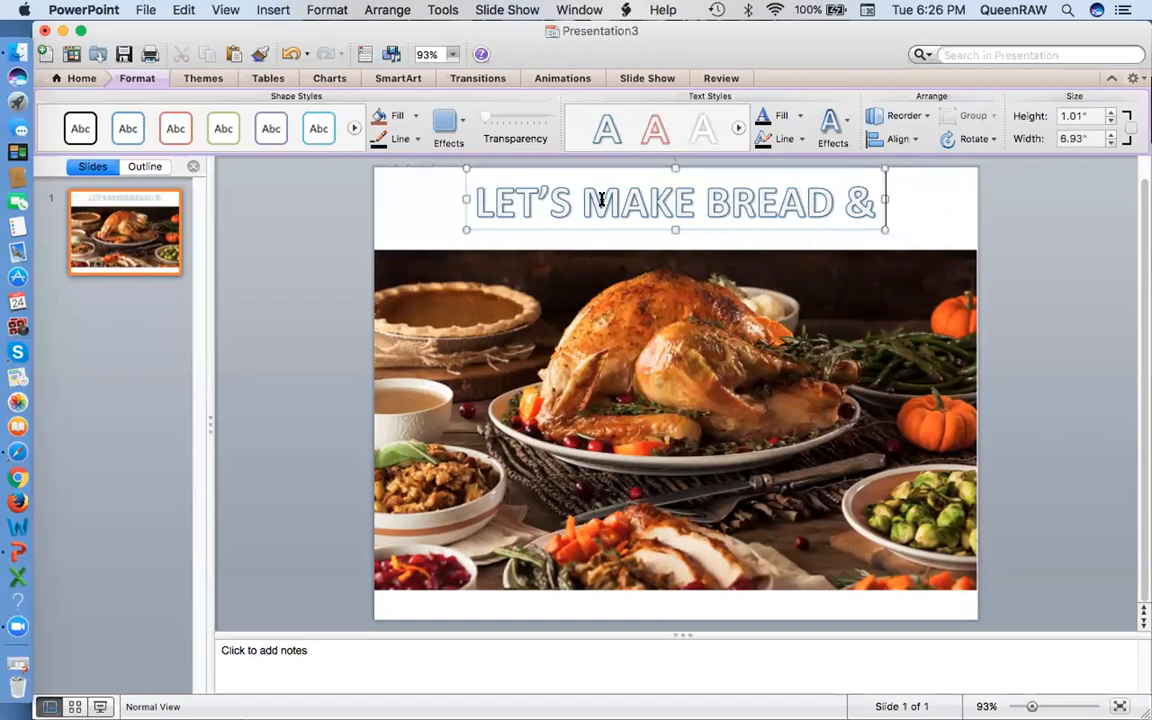
type("BREAD")
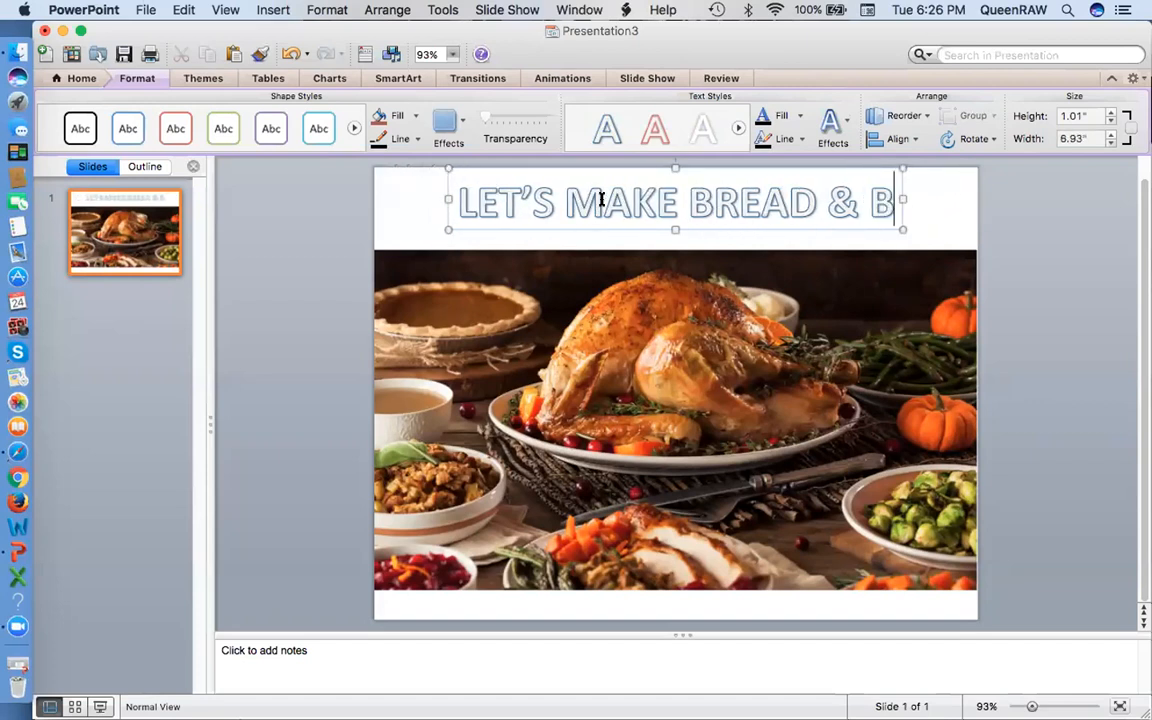
key("Return")
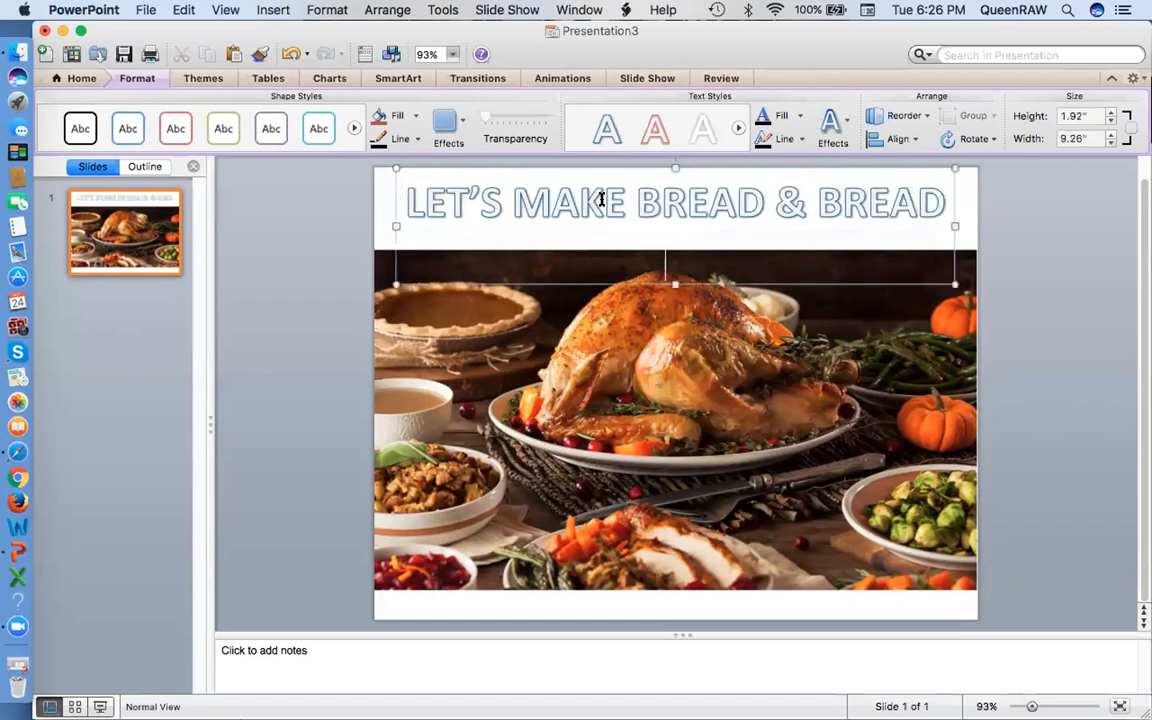
key("BackSpace")
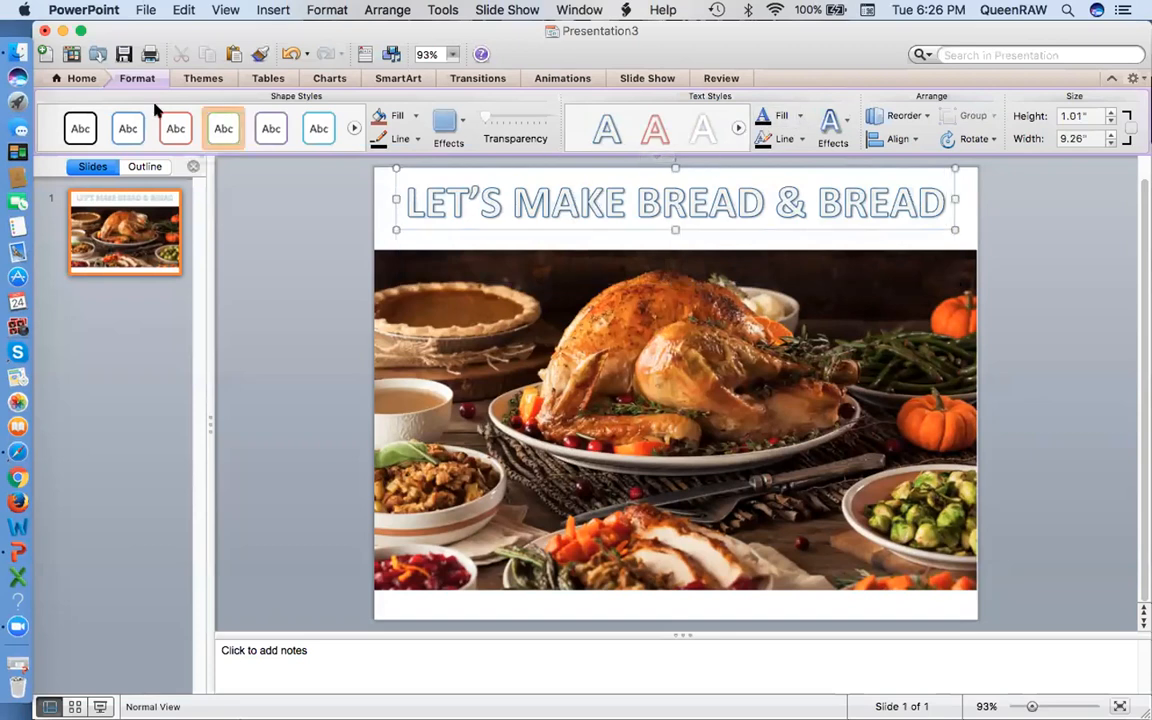
left_click(96, 79)
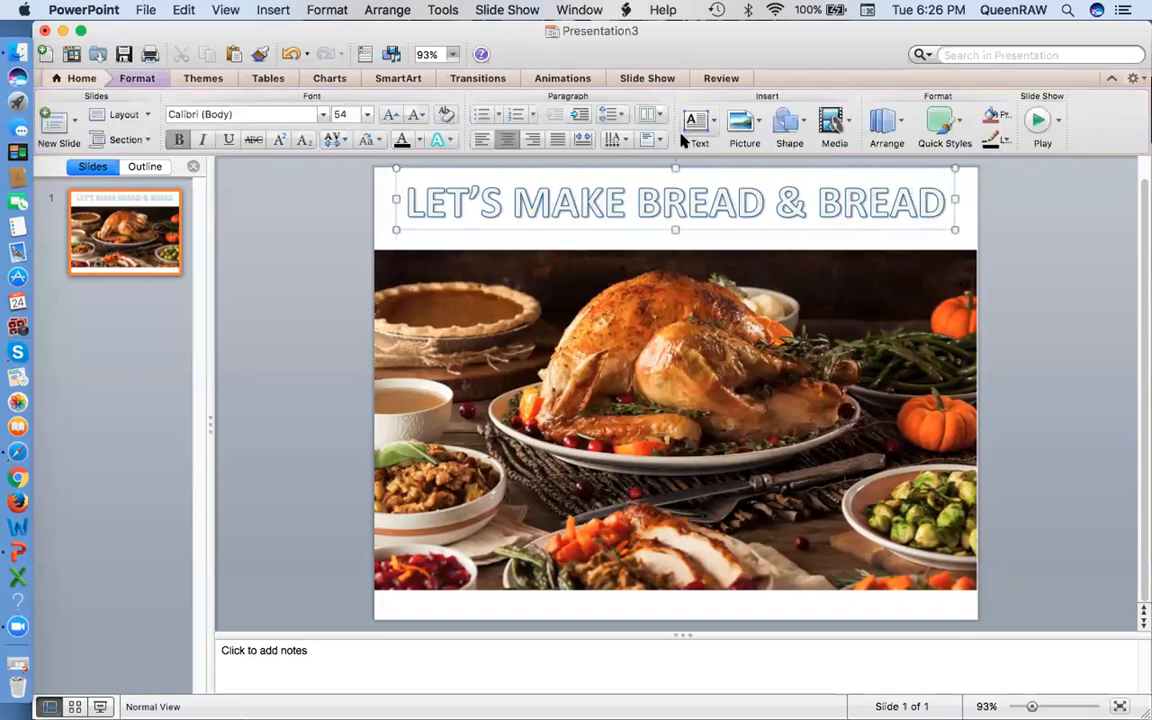
Insert a second WordArt text reading "TOGETHER" and place it centred just below the existing heading line
left_click(697, 121)
left_click(740, 195)
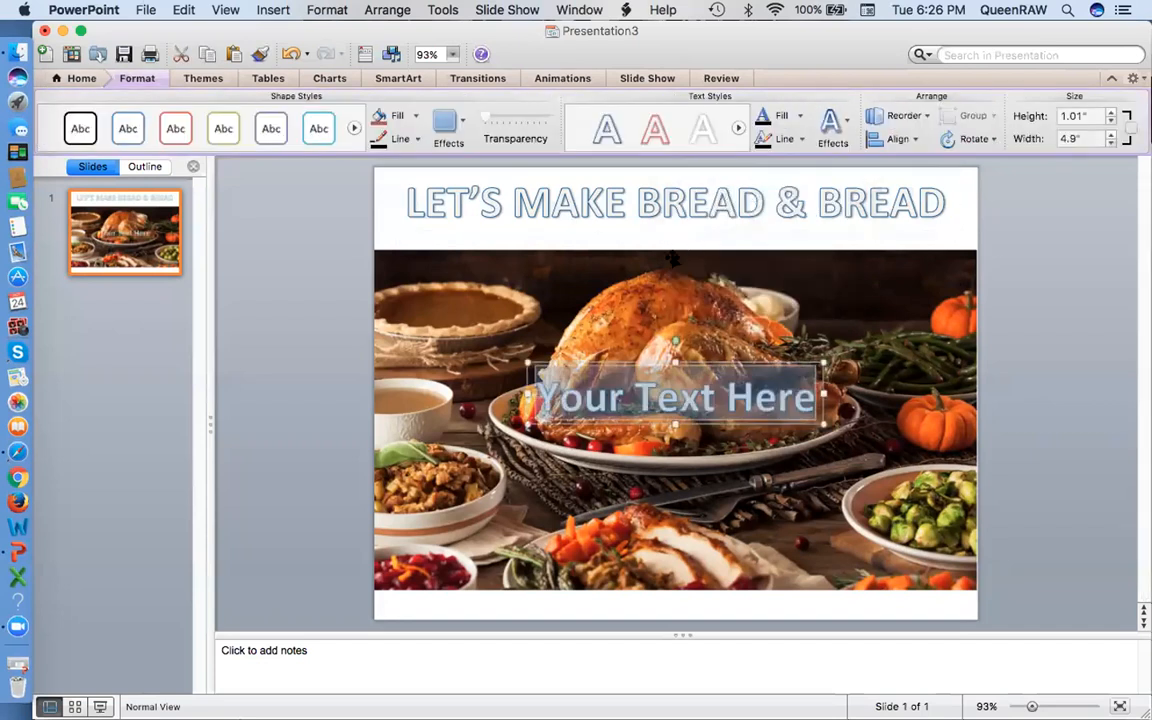
type("TOGETHER")
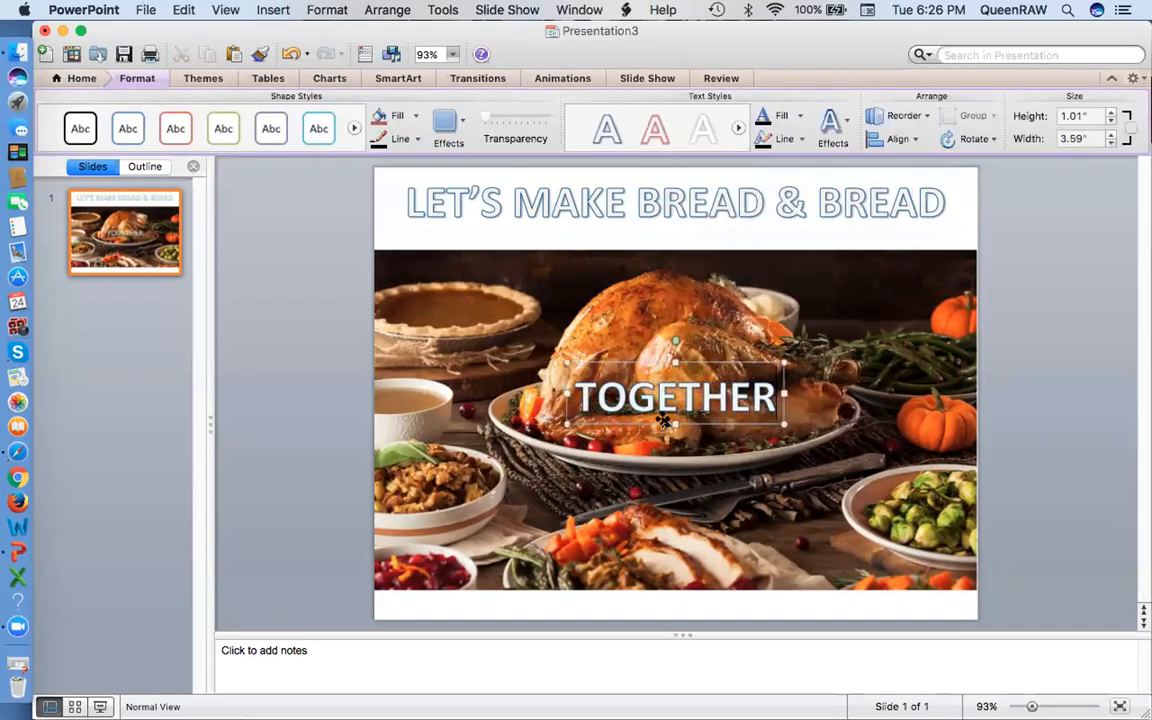
left_click(651, 362)
left_click_drag(651, 333, 644, 190)
Nudge the upper WordArt heading line slightly upward, close to the slide's upper edge
left_click(546, 199)
left_click(502, 167)
key("Up")
key("Up")
key("Up")
key("Up")
key("Up")
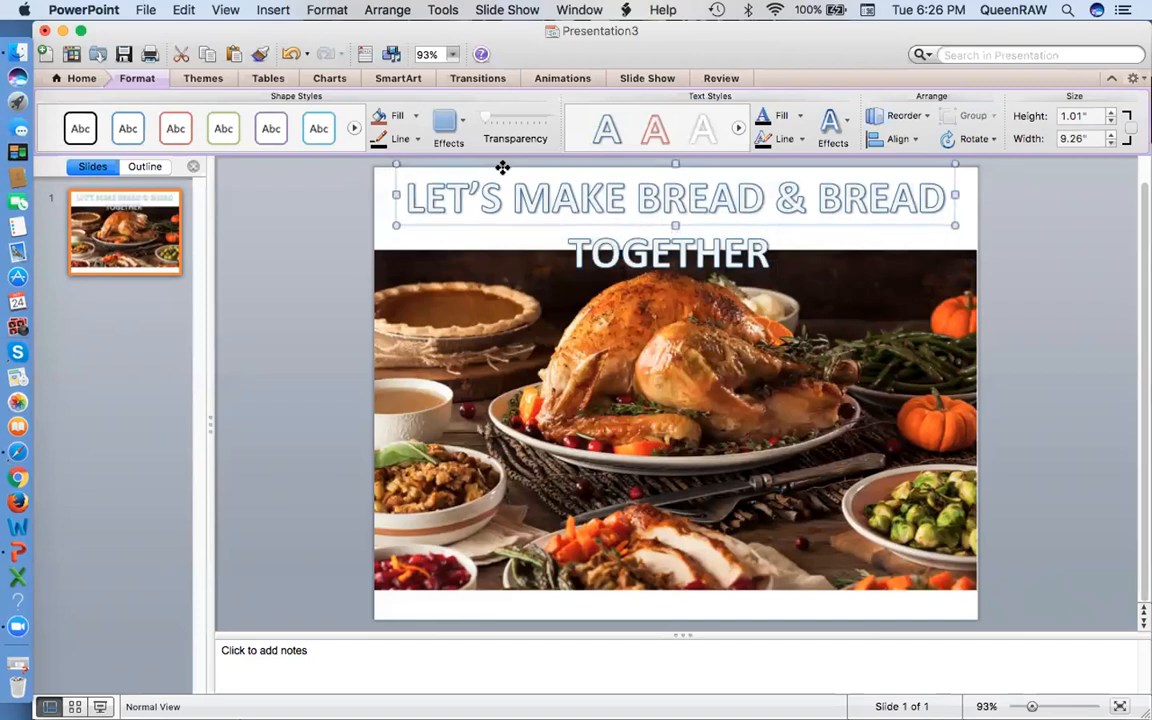
Nudge the "TOGETHER" WordArt upward until it sits directly under the first heading line, clear of the turkey picture
left_click(560, 232)
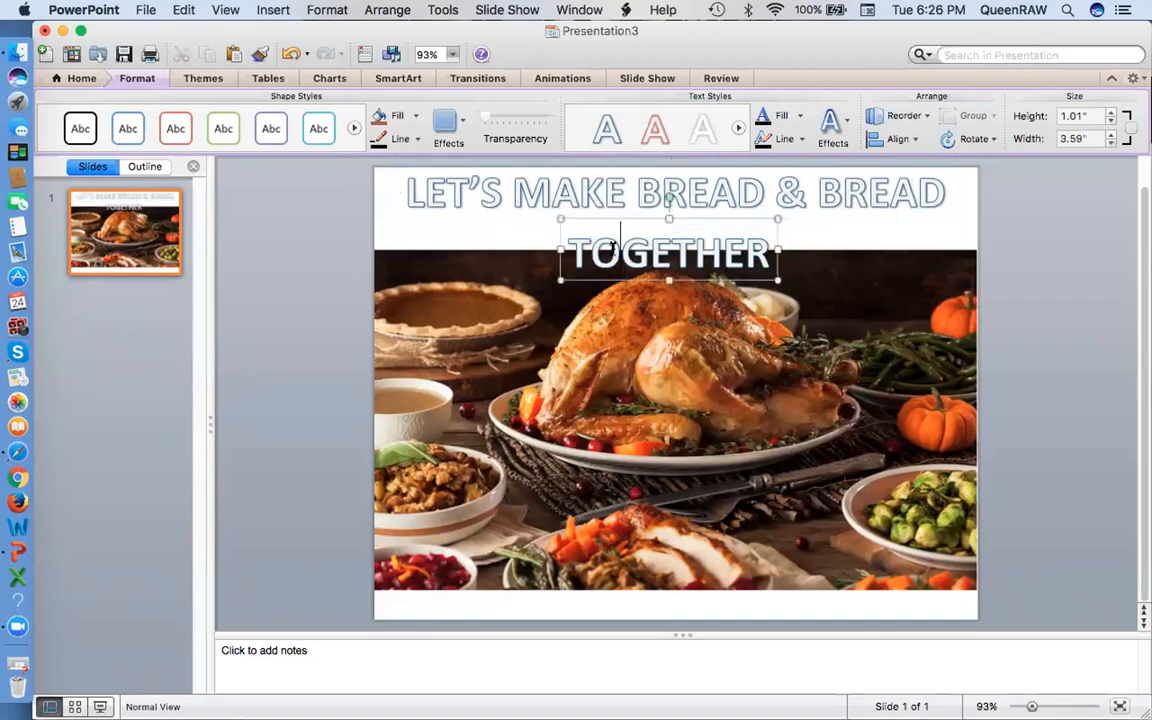
key("Up")
key("Up")
key("Up")
key("Up")
key("Up")
key("Up")
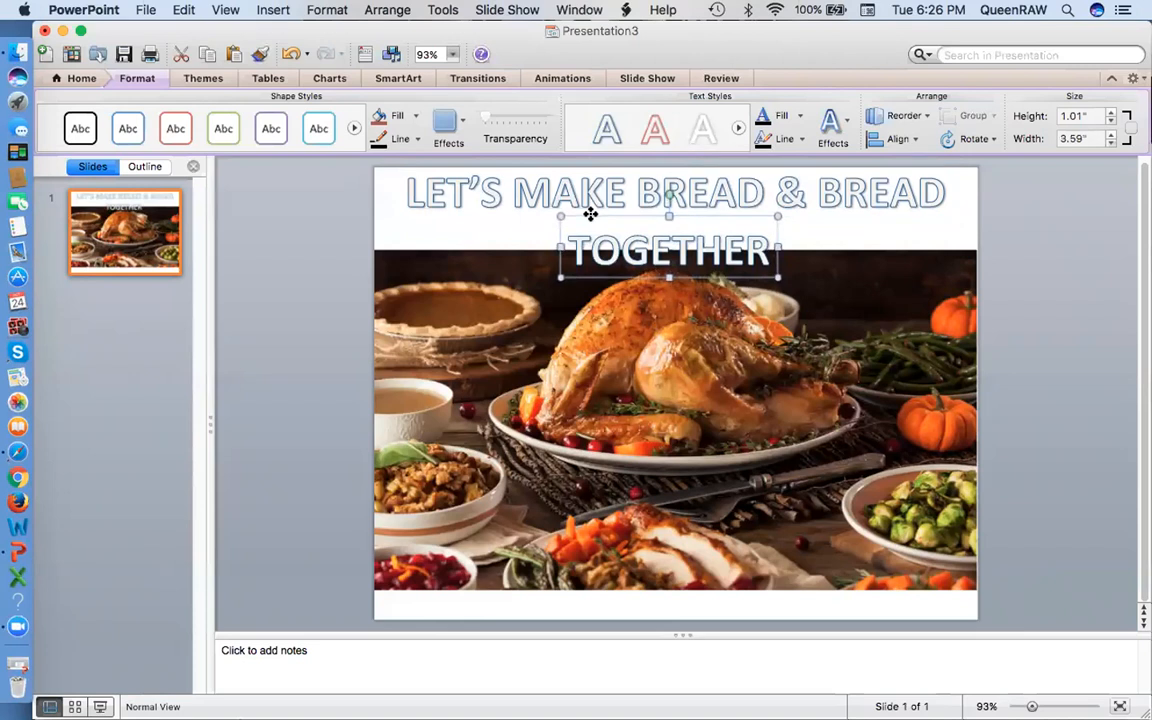
key("Up")
key("Up")
key("Up")
key("Up")
key("Up")
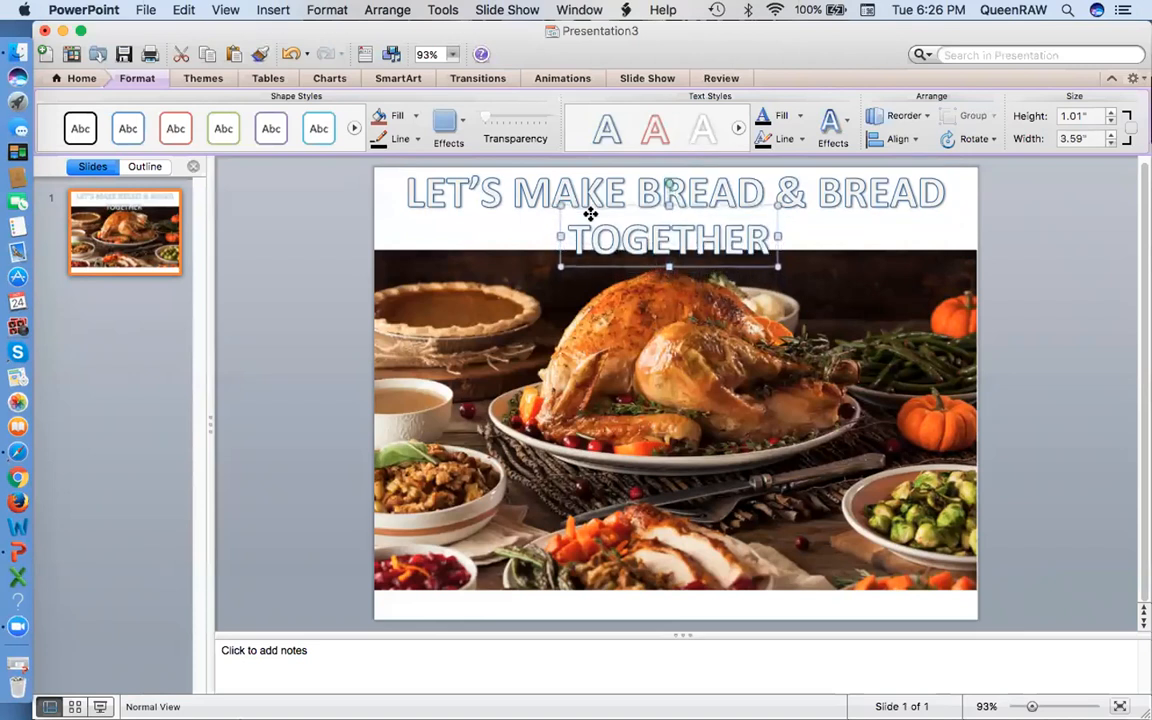
key("Up")
key("Up")
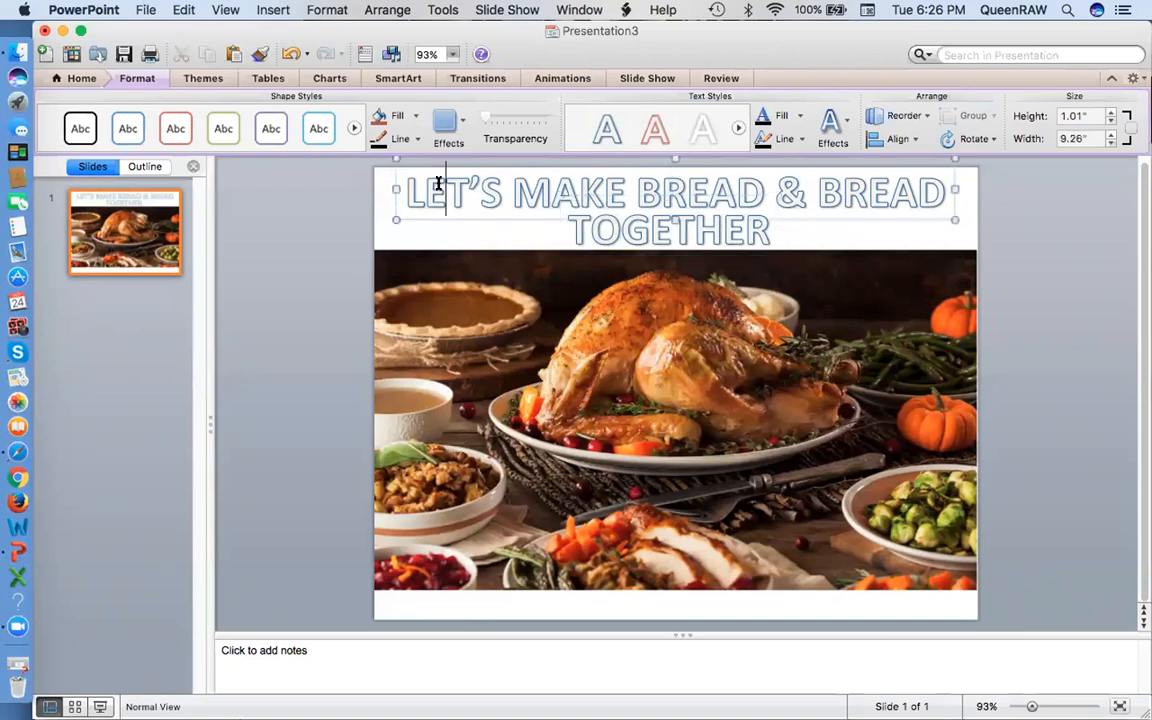
triple_click(405, 164)
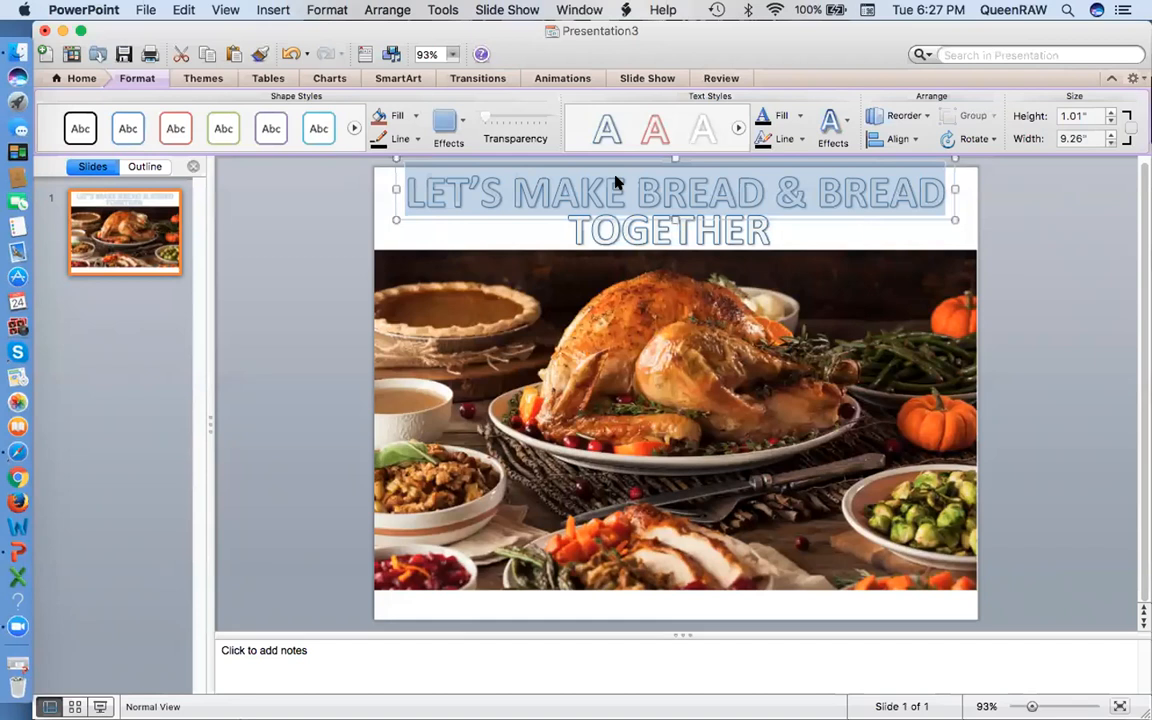
left_click(329, 260)
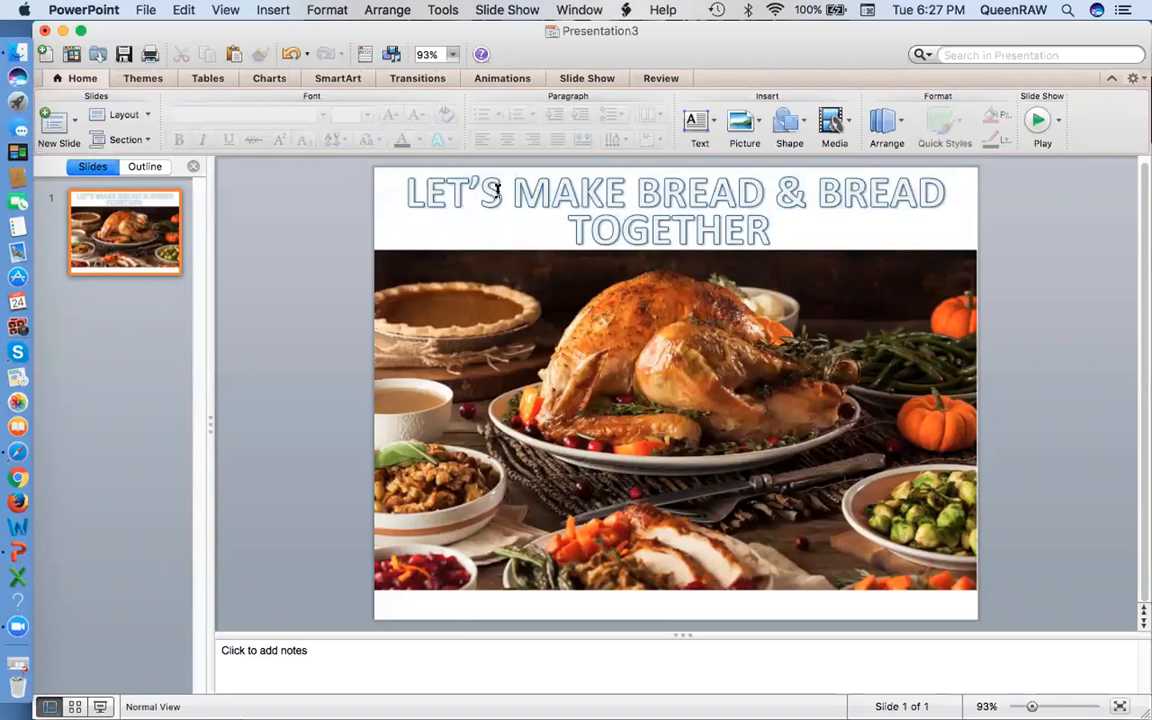
double_click(449, 172)
double_click(419, 157)
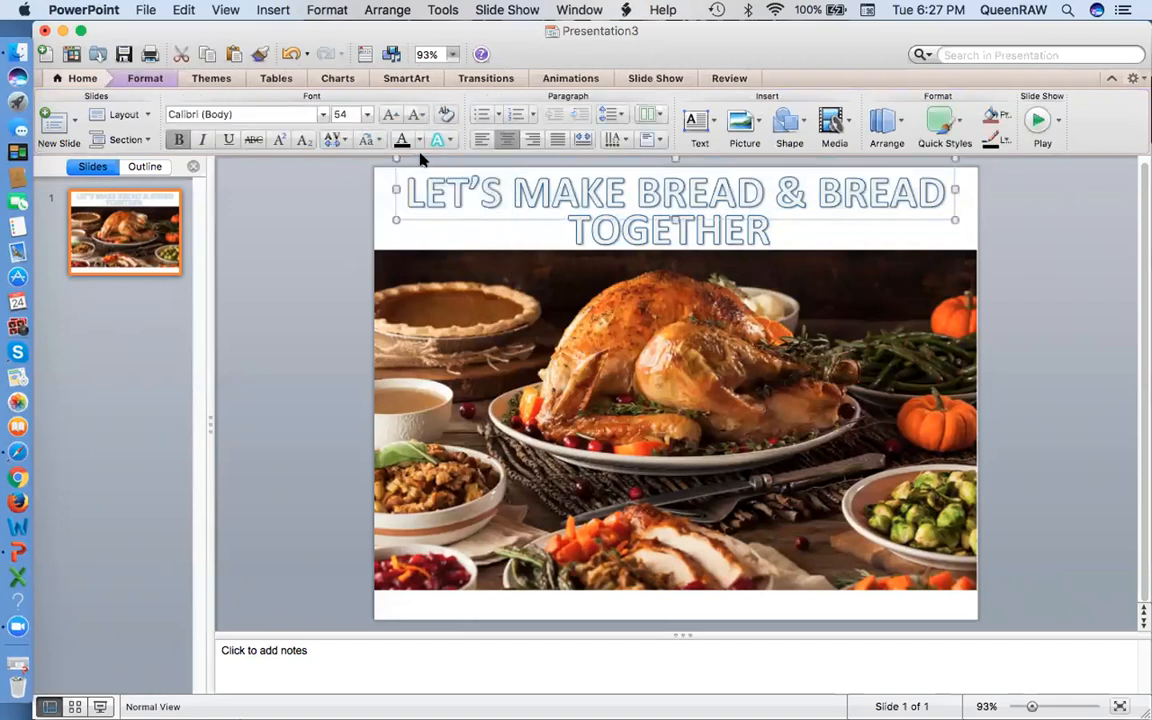
left_click(401, 163)
left_click(400, 158)
left_click(404, 176)
left_click(405, 182)
left_click(441, 198)
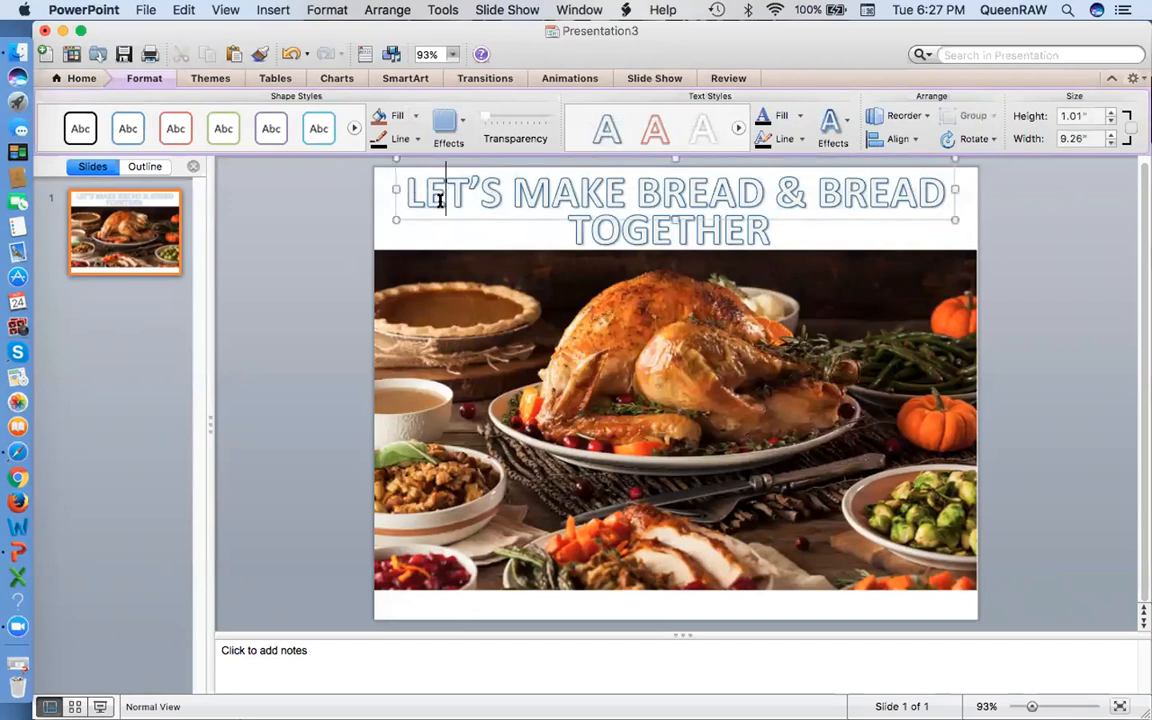
left_click(405, 175)
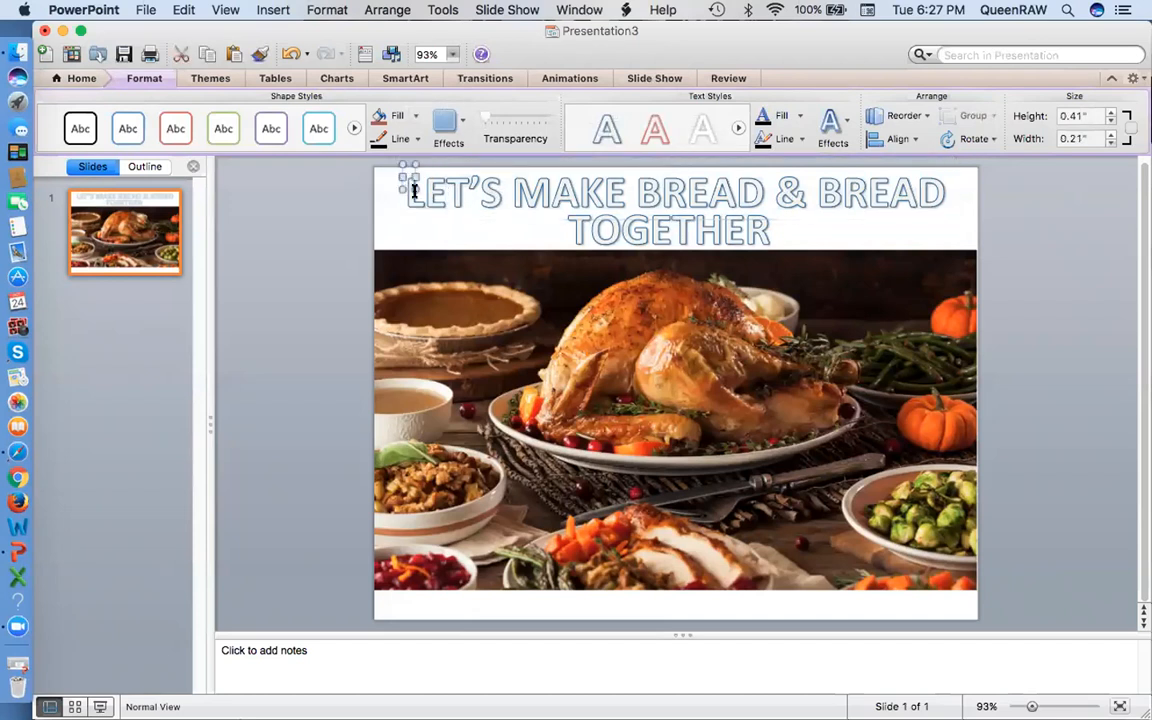
left_click(441, 197)
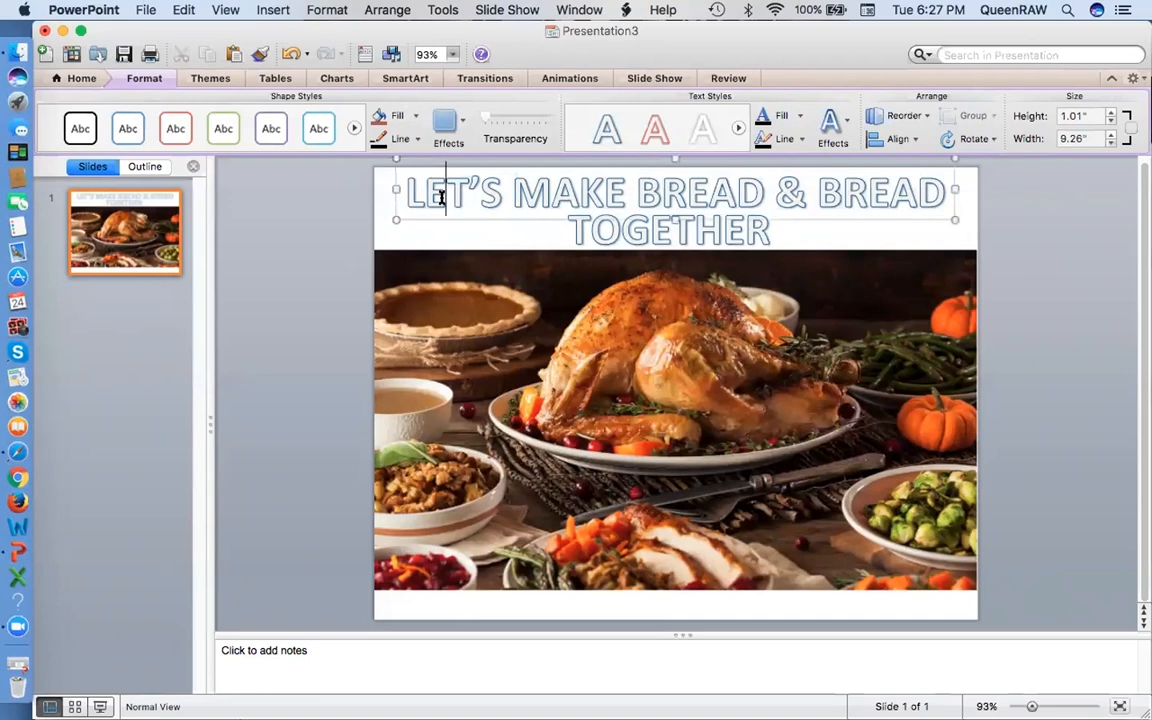
Change the last word of the upper heading line to "BREAK"
left_click(763, 198)
key("Return")
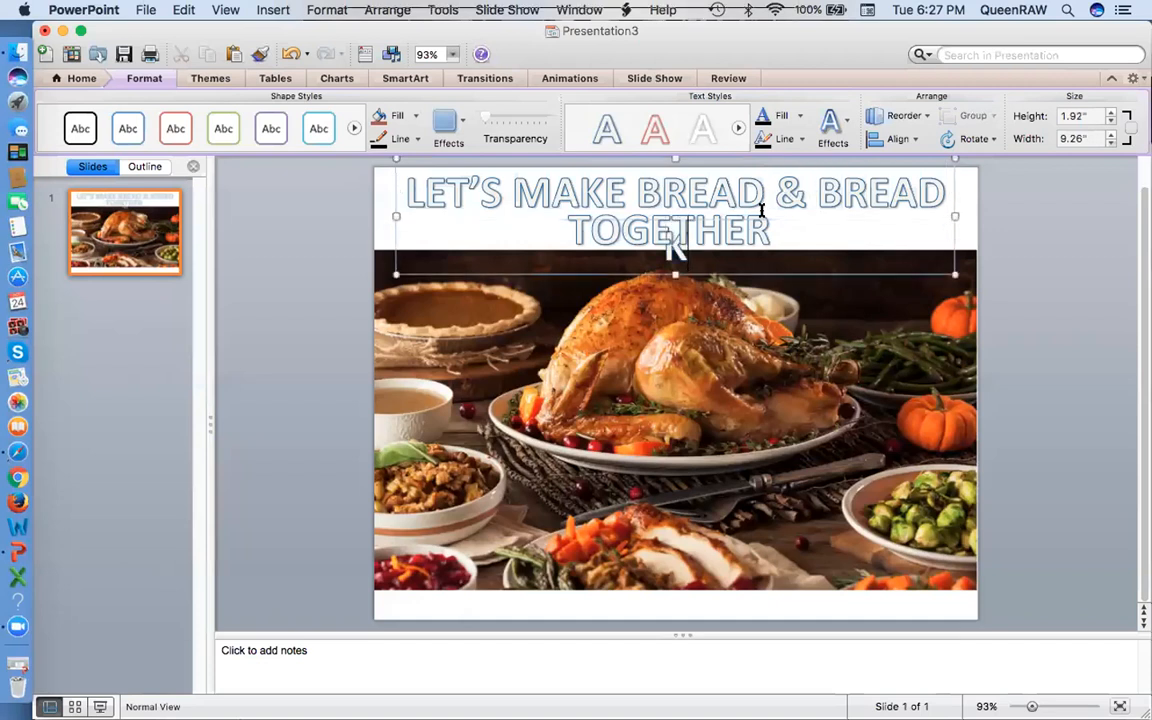
left_click(935, 184)
key("BackSpace")
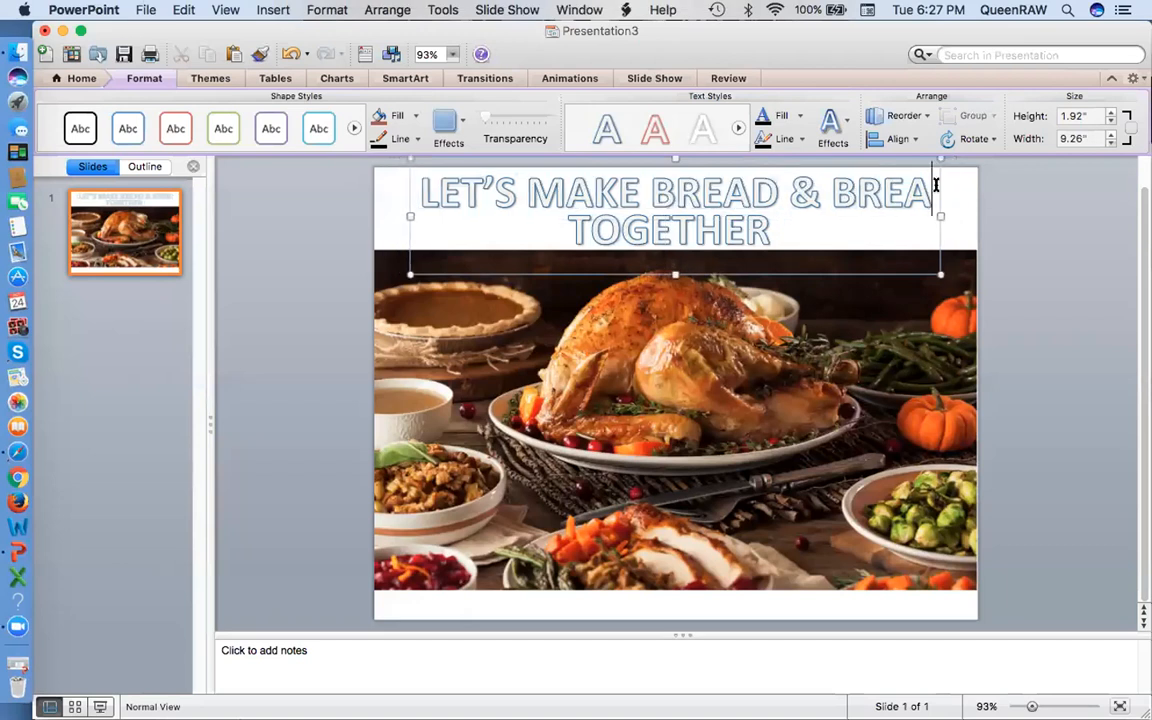
type("K")
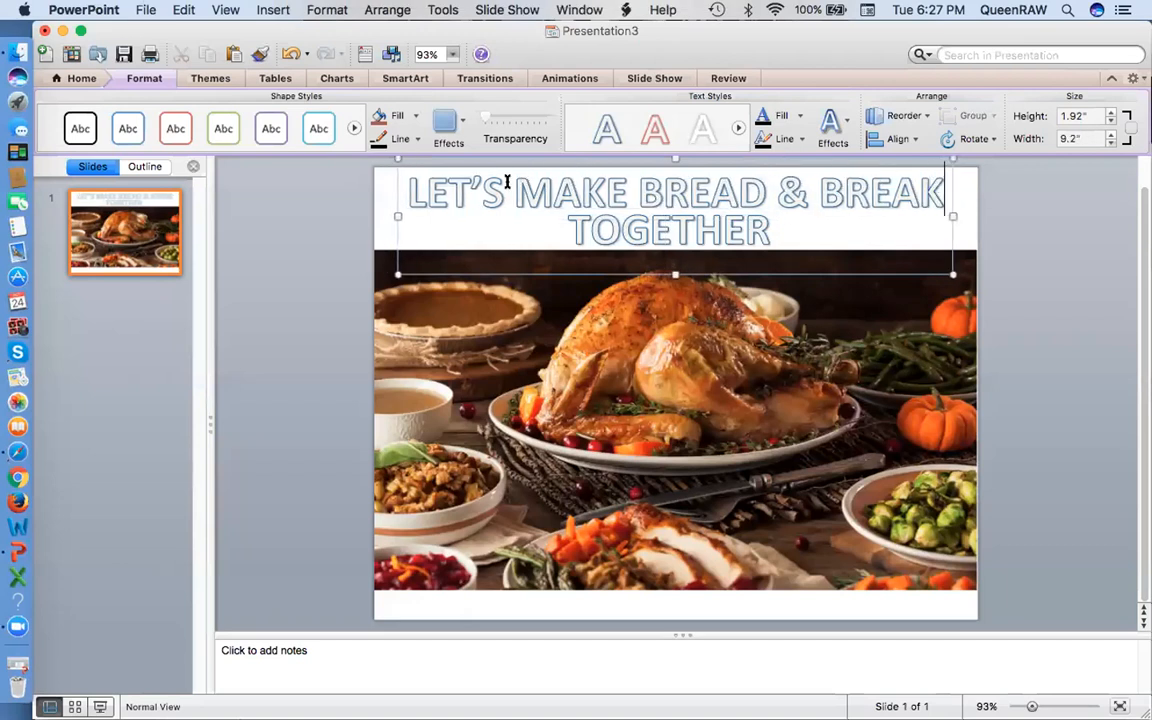
Give the text of the upper heading line a dark orange fill and recolour its outline
left_click(411, 181)
left_click(439, 197)
left_click_drag(944, 189, 385, 166)
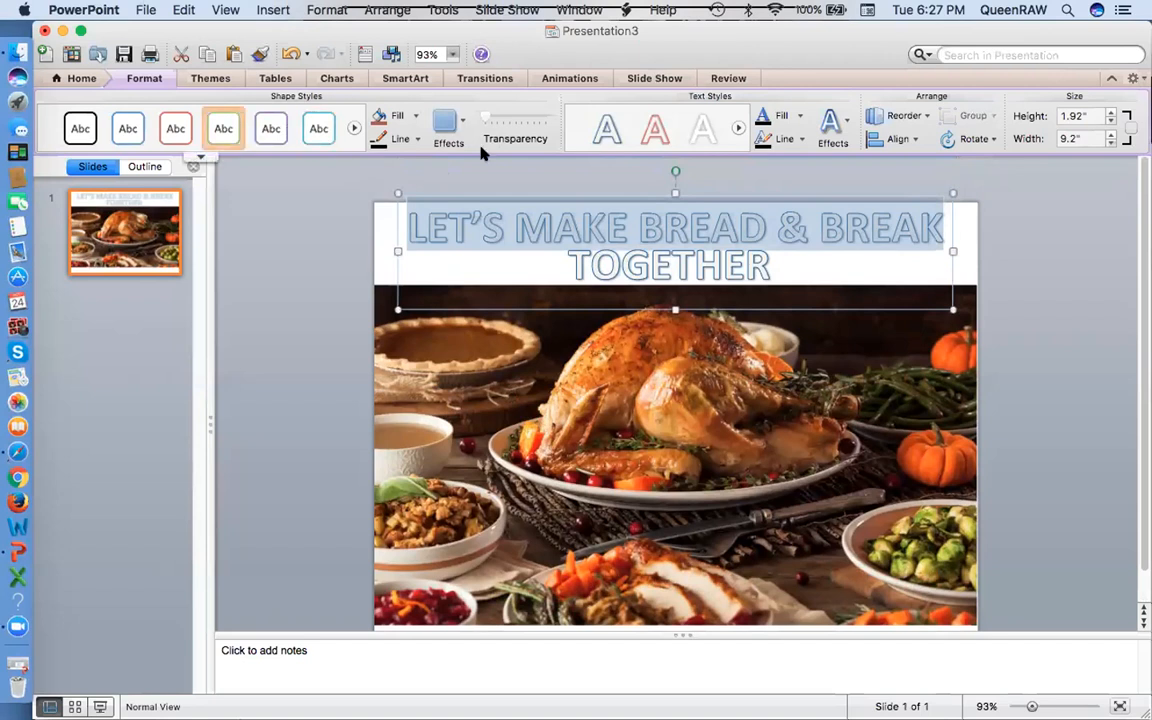
left_click(799, 116)
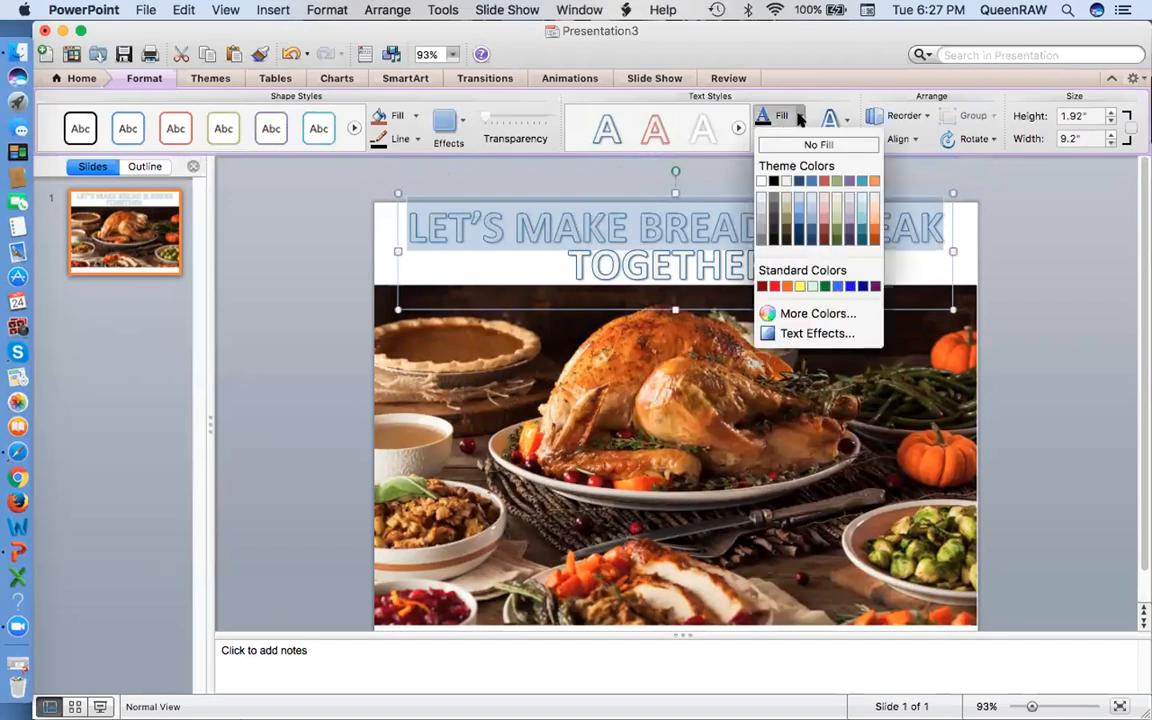
left_click(788, 212)
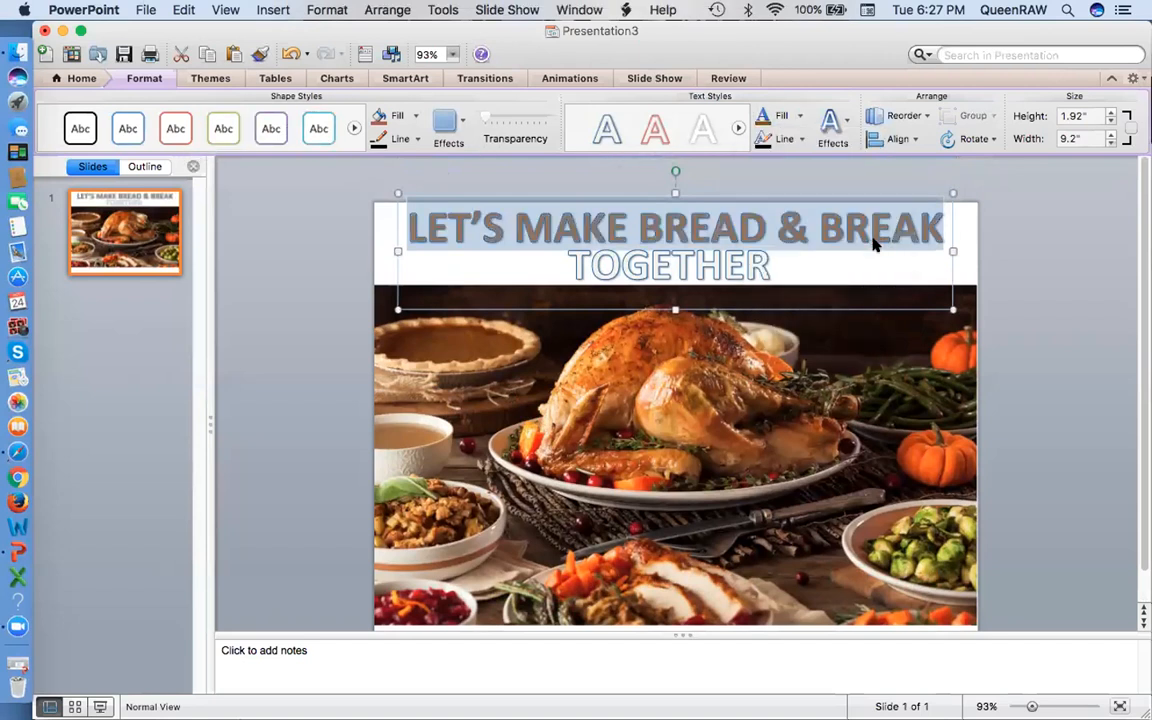
left_click(799, 116)
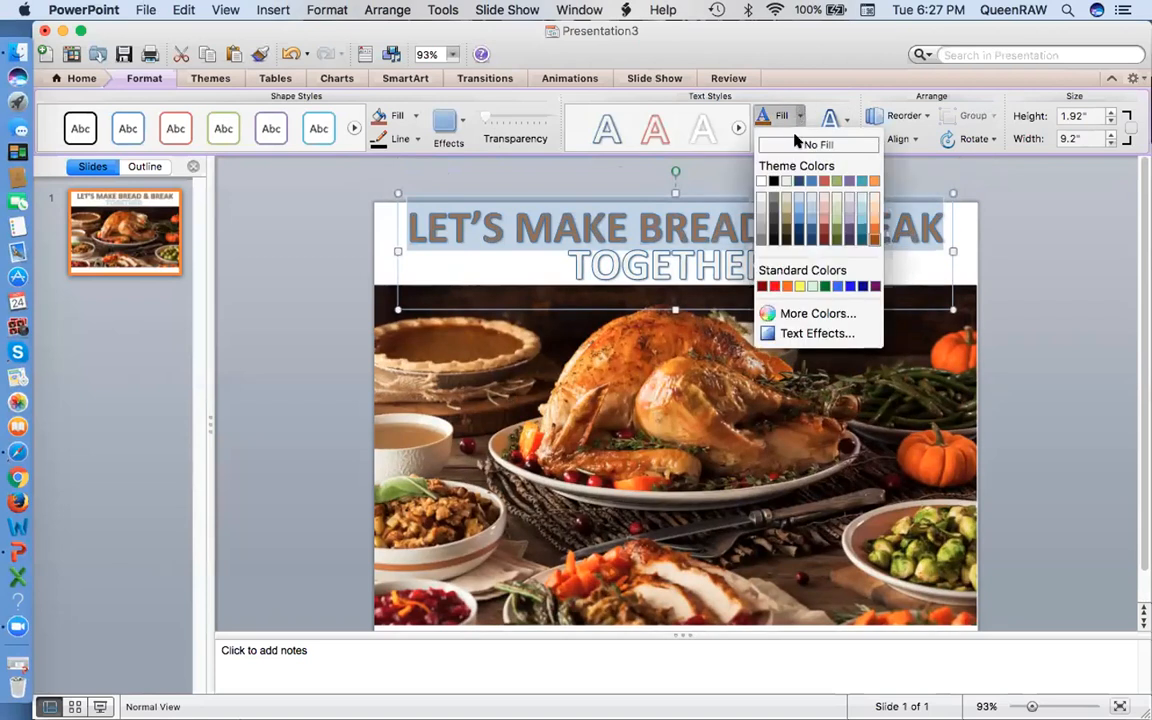
left_click(873, 243)
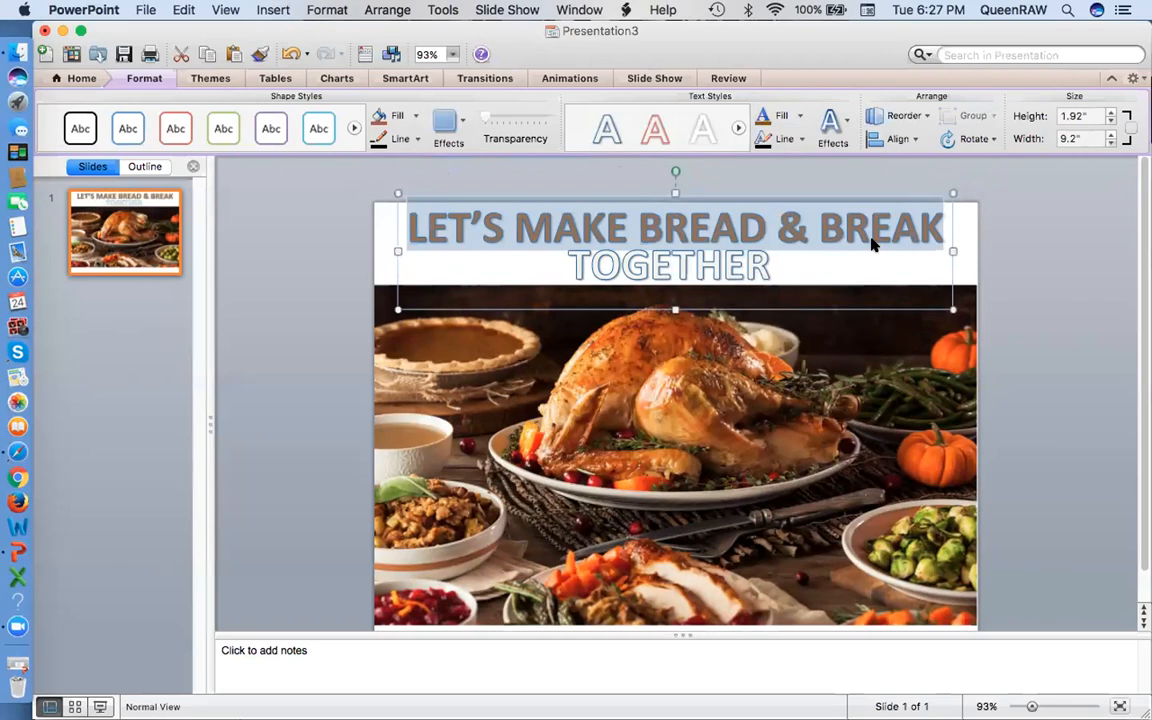
left_click(798, 139)
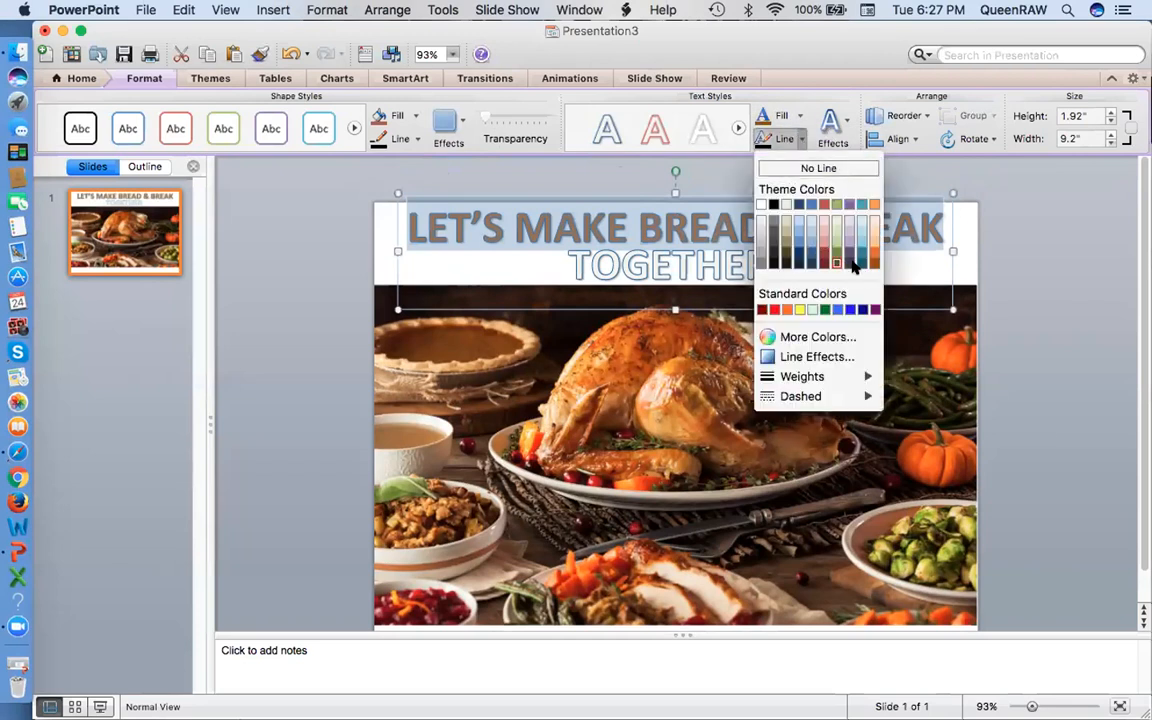
left_click(788, 240)
left_click(812, 263)
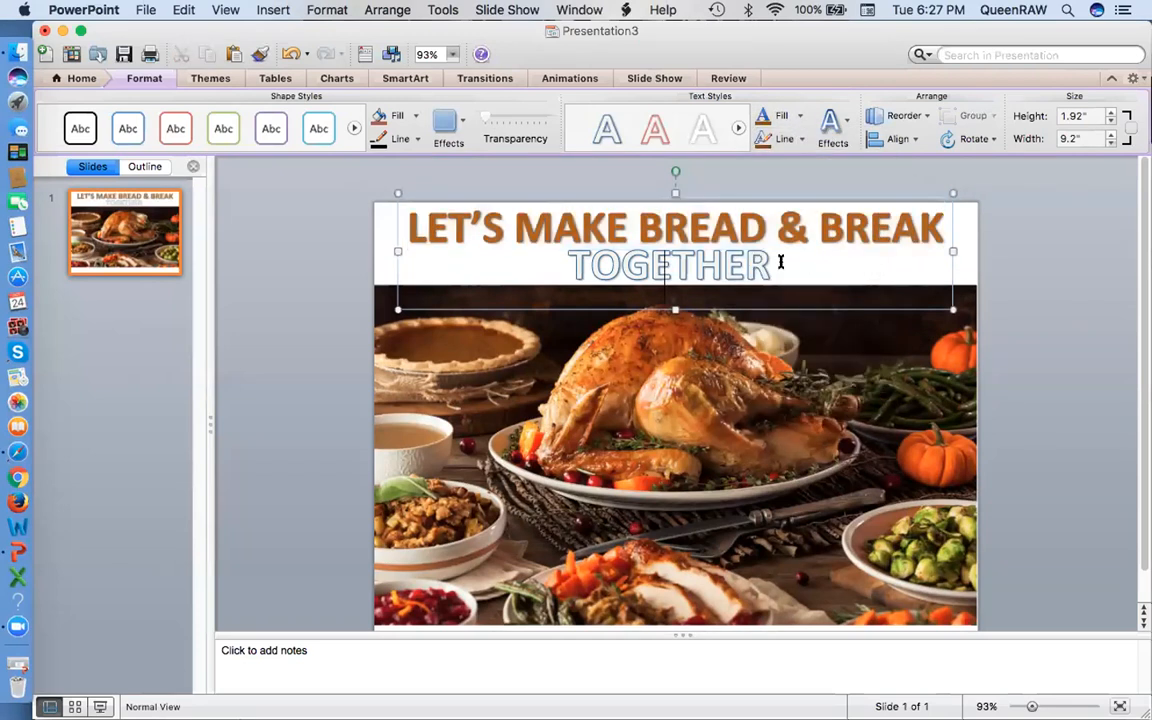
Colour the "TOGETHER" WordArt dark orange to match the upper heading line, and deselect it
left_click_drag(761, 265, 539, 241)
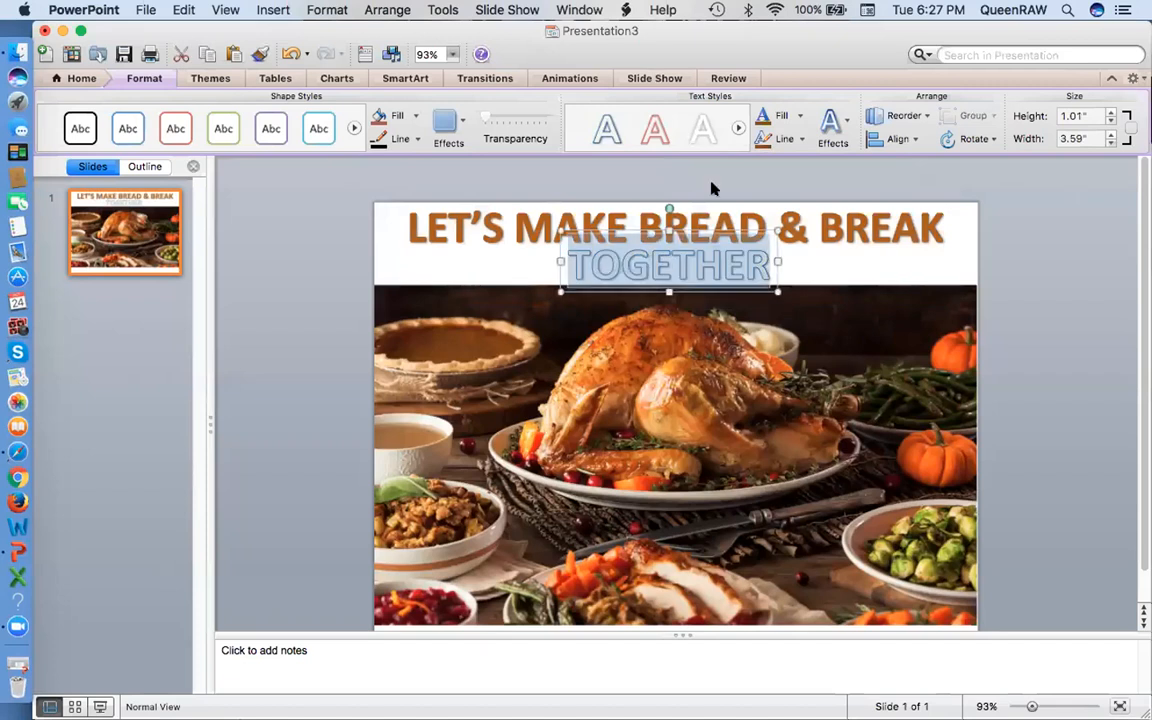
left_click(768, 117)
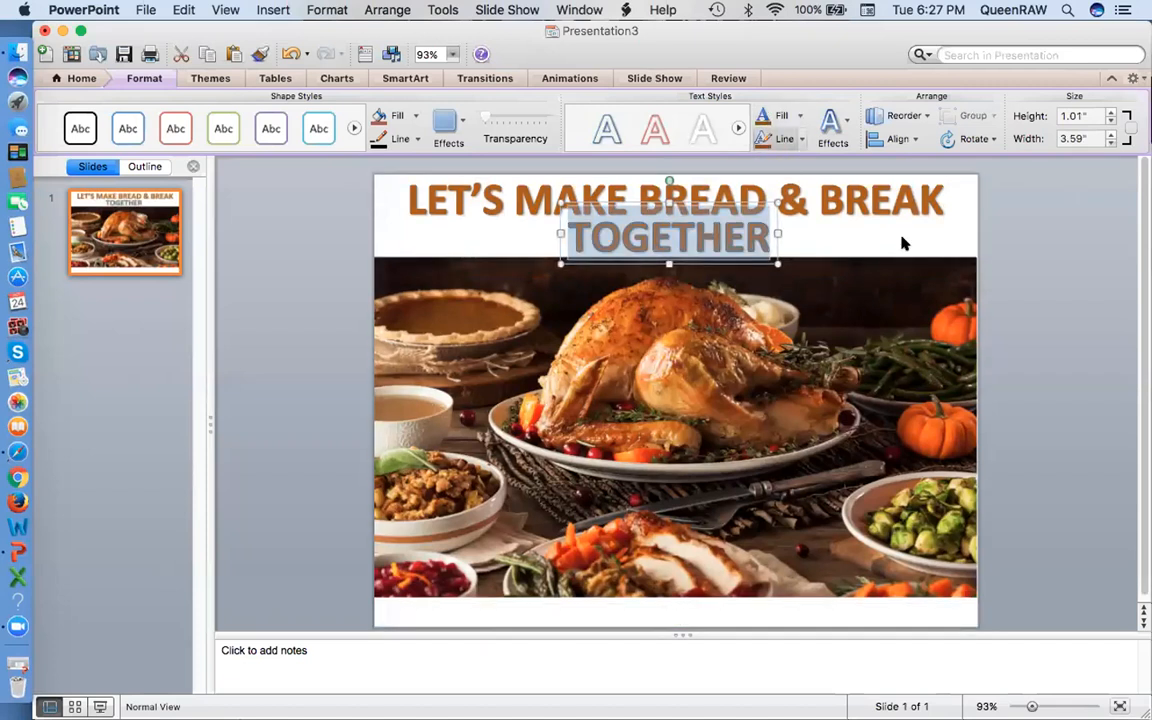
left_click(1003, 291)
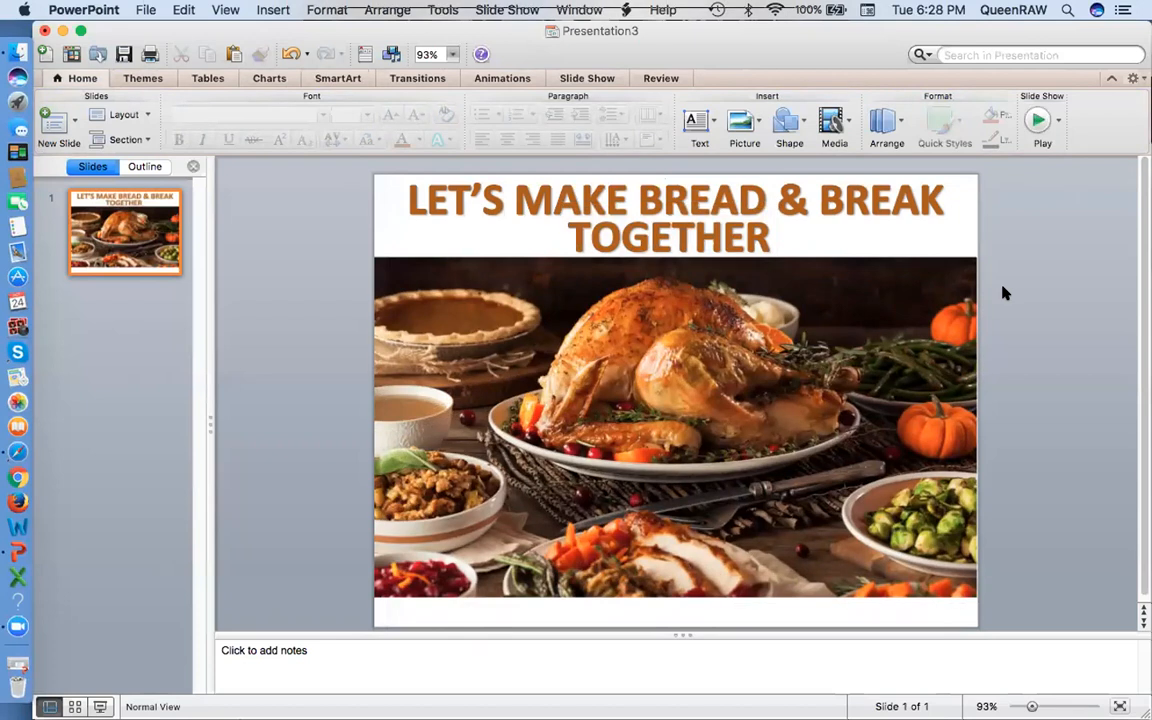
Append the word "BREAD" after "BREAK" in the upper heading line
left_click(938, 210)
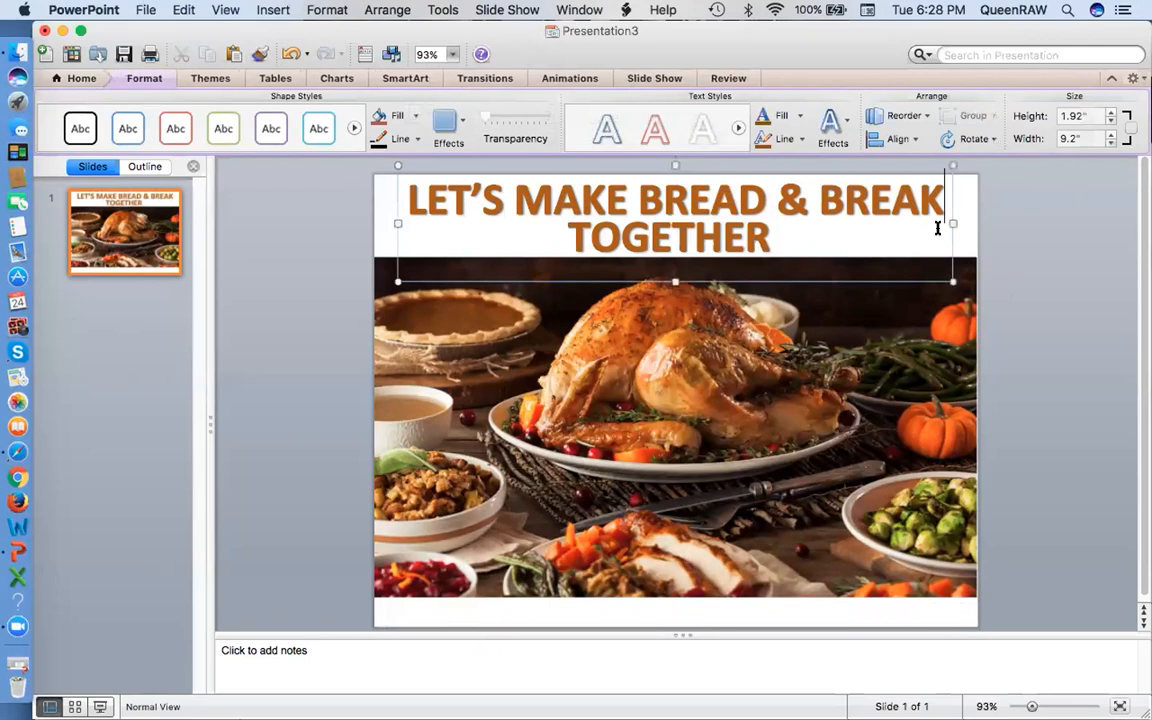
type("BR")
key("BackSpace")
key("BackSpace")
type("BREAD")
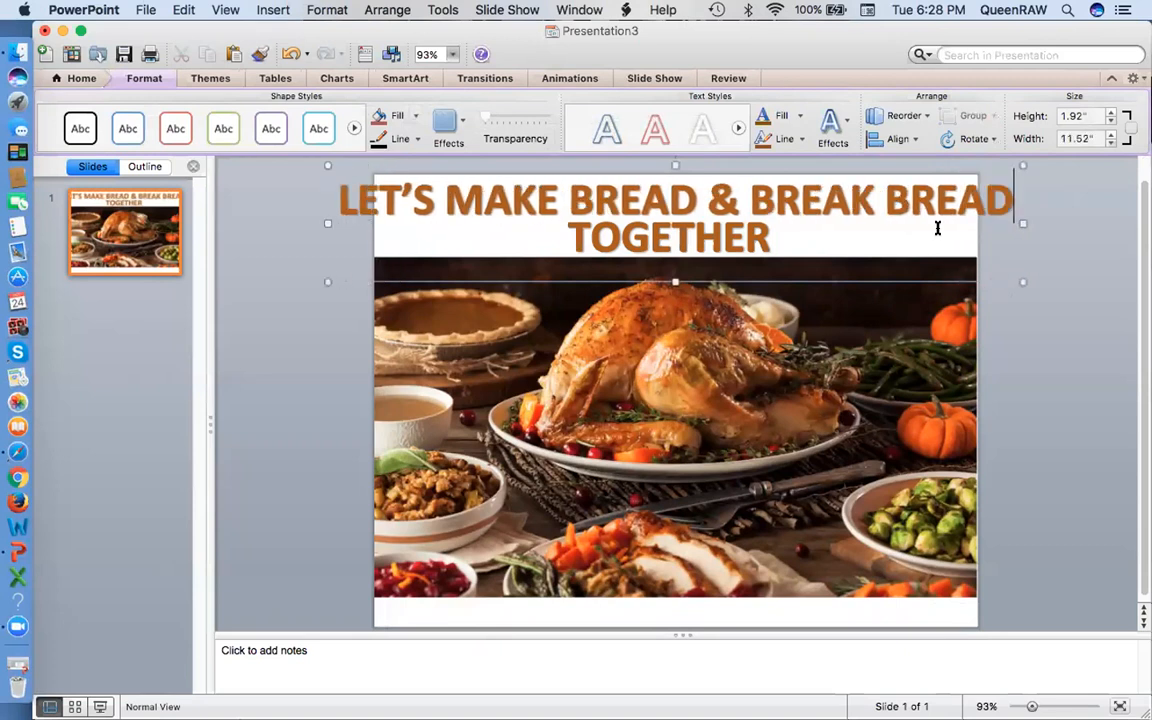
Reword the upper heading line to "LET'S MAKE BREAD TOGETHER", replacing the ampersand and removing "BREAK BREAD"
left_click(734, 199)
key("BackSpace")
type("TOGETHER")
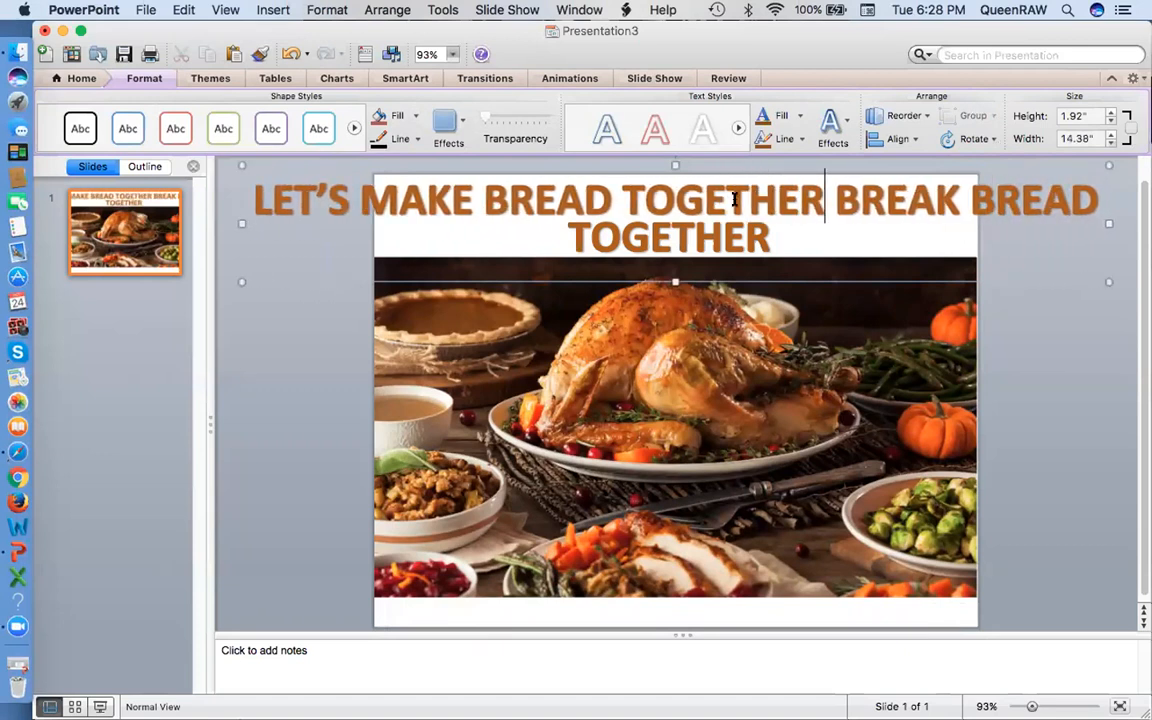
key("Return")
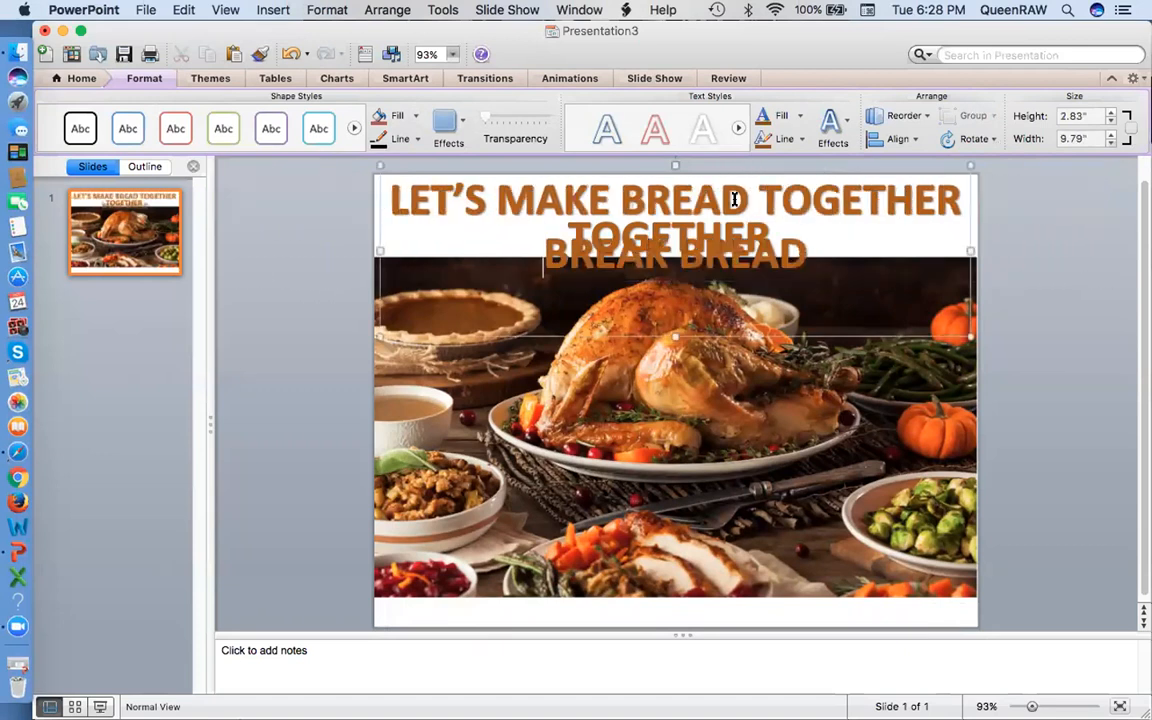
left_click_drag(803, 250, 578, 233)
key("BackSpace")
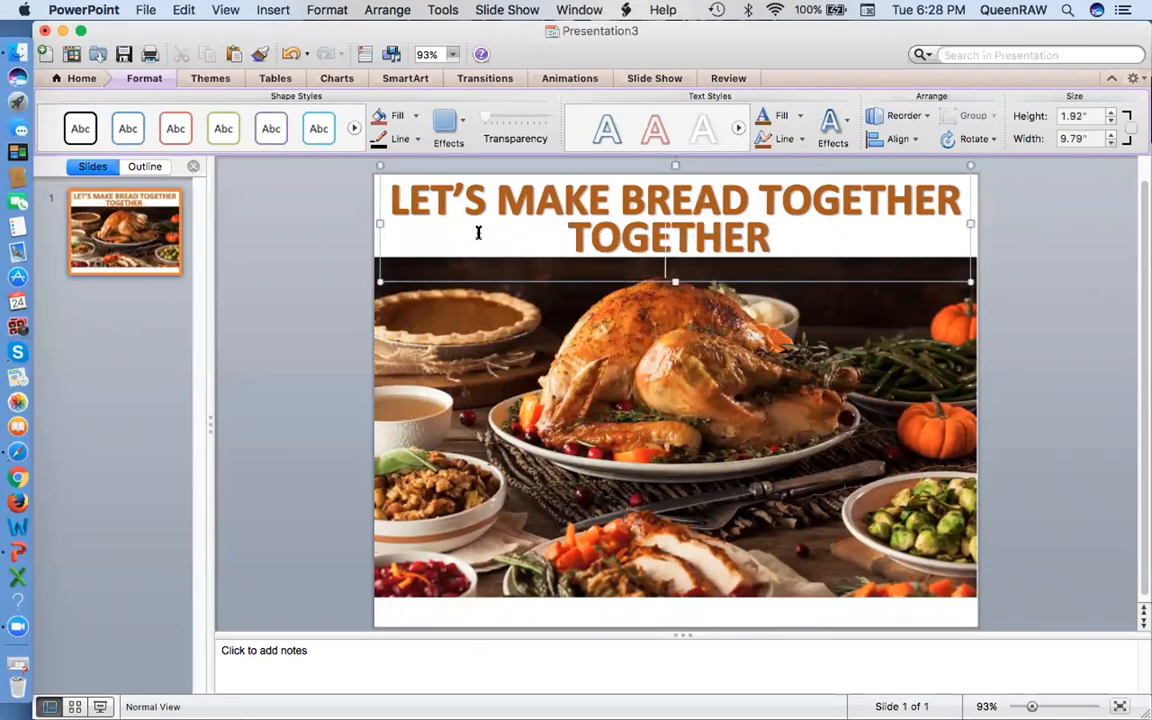
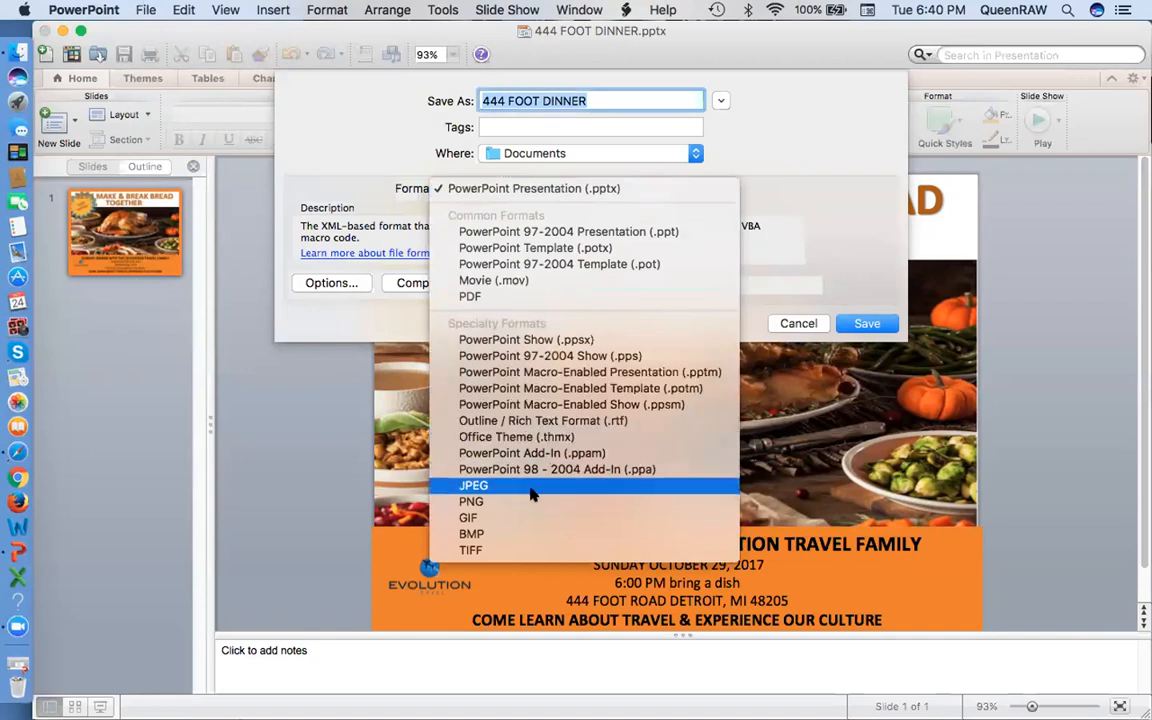
Save the finished slide in JPEG format in the Documents folder and return to the slide
left_click(532, 490)
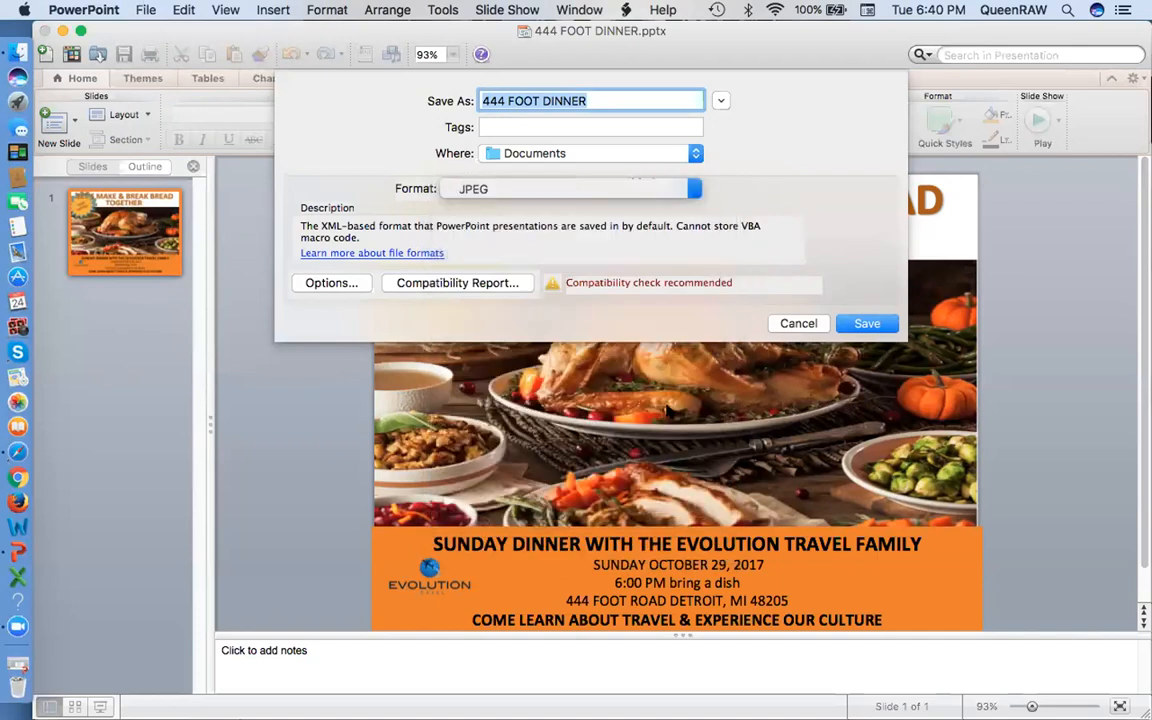
left_click(860, 321)
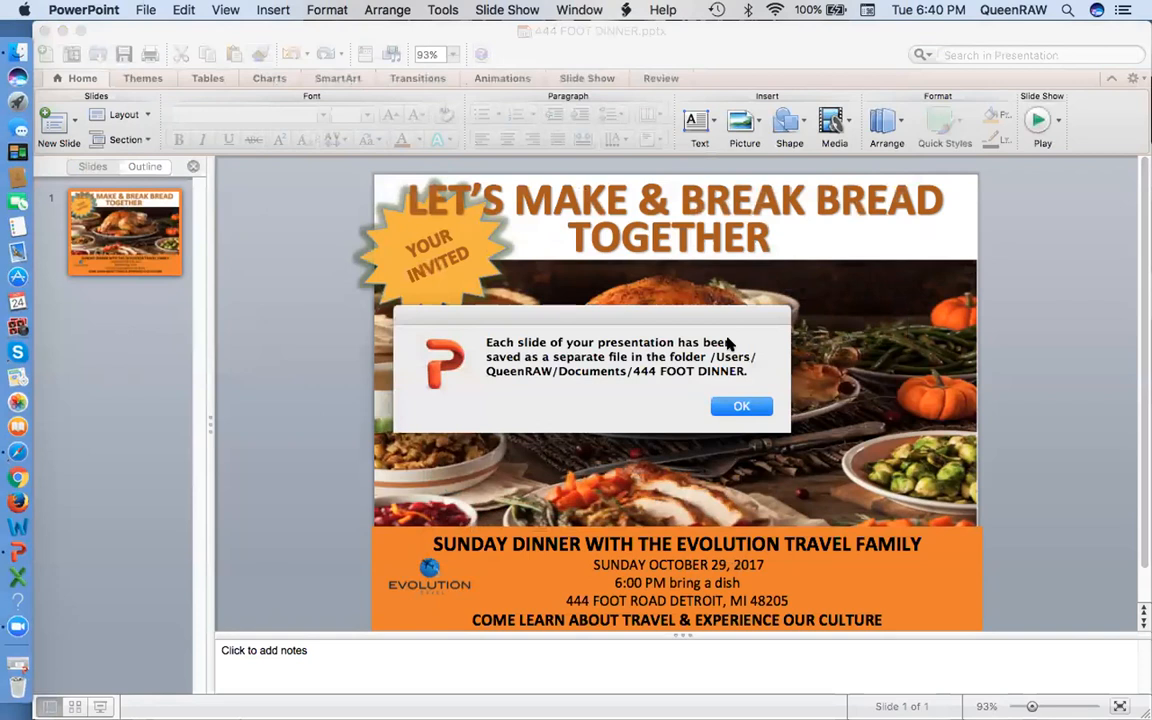
left_click(741, 409)
left_click(460, 238)
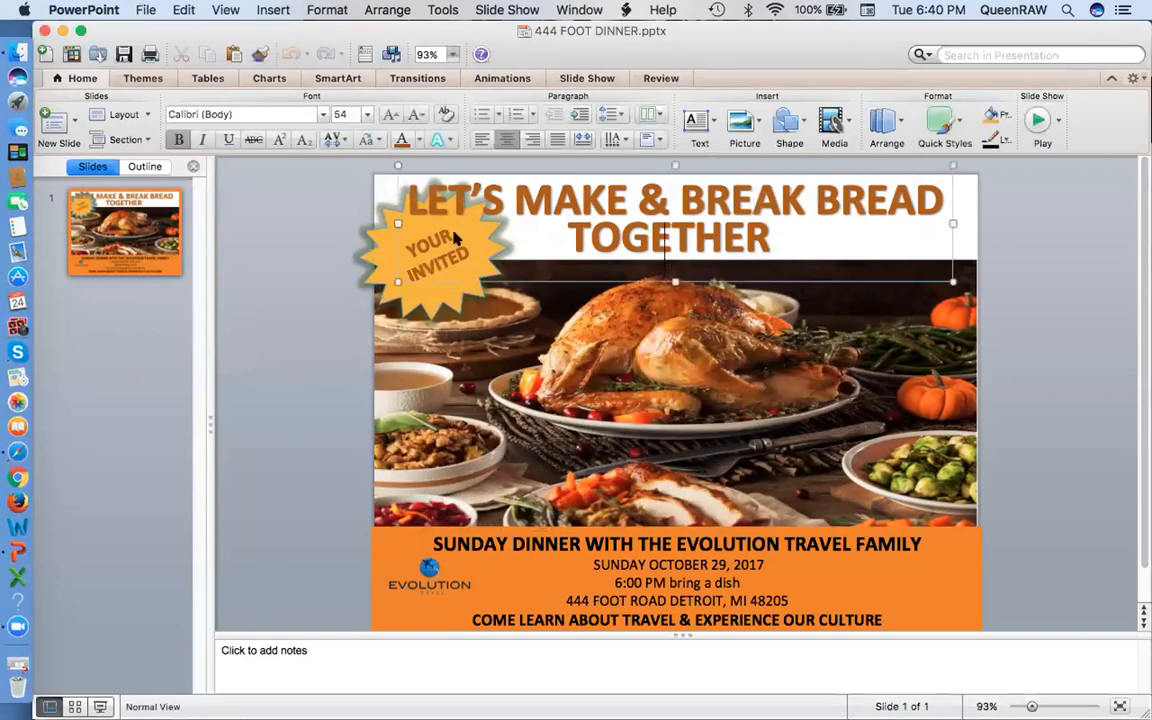
Reorder the slide's layers so the starburst badge sits in front of the upper heading line
left_click(386, 246)
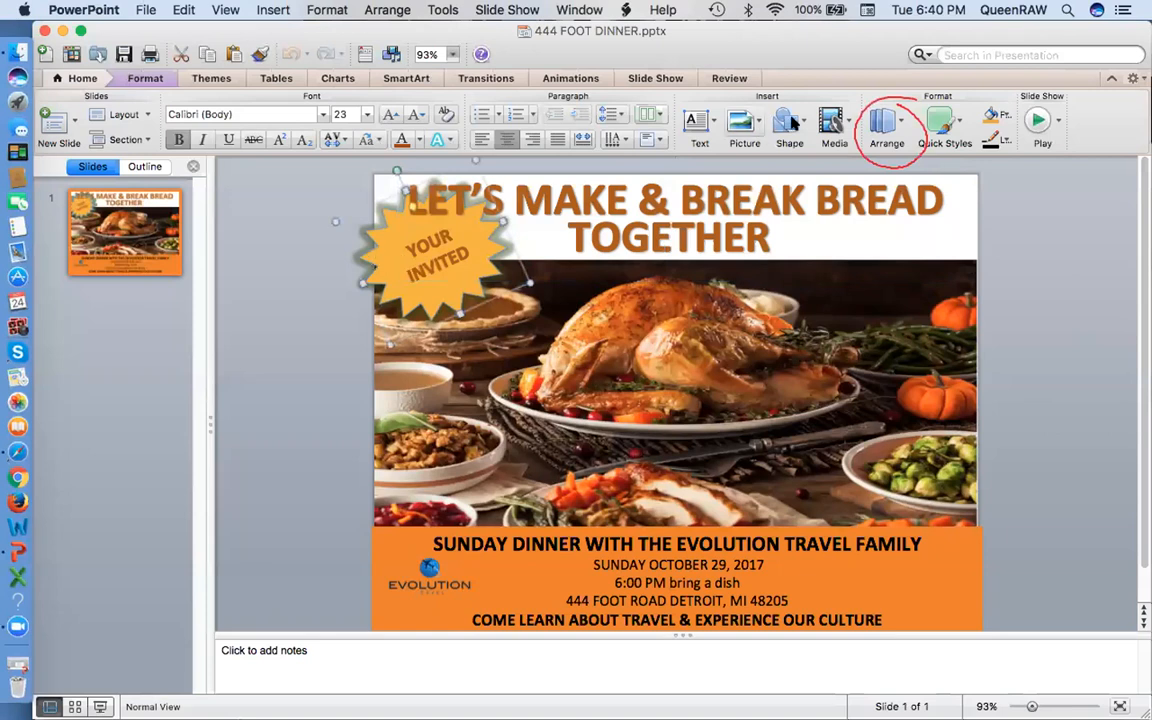
left_click(880, 122)
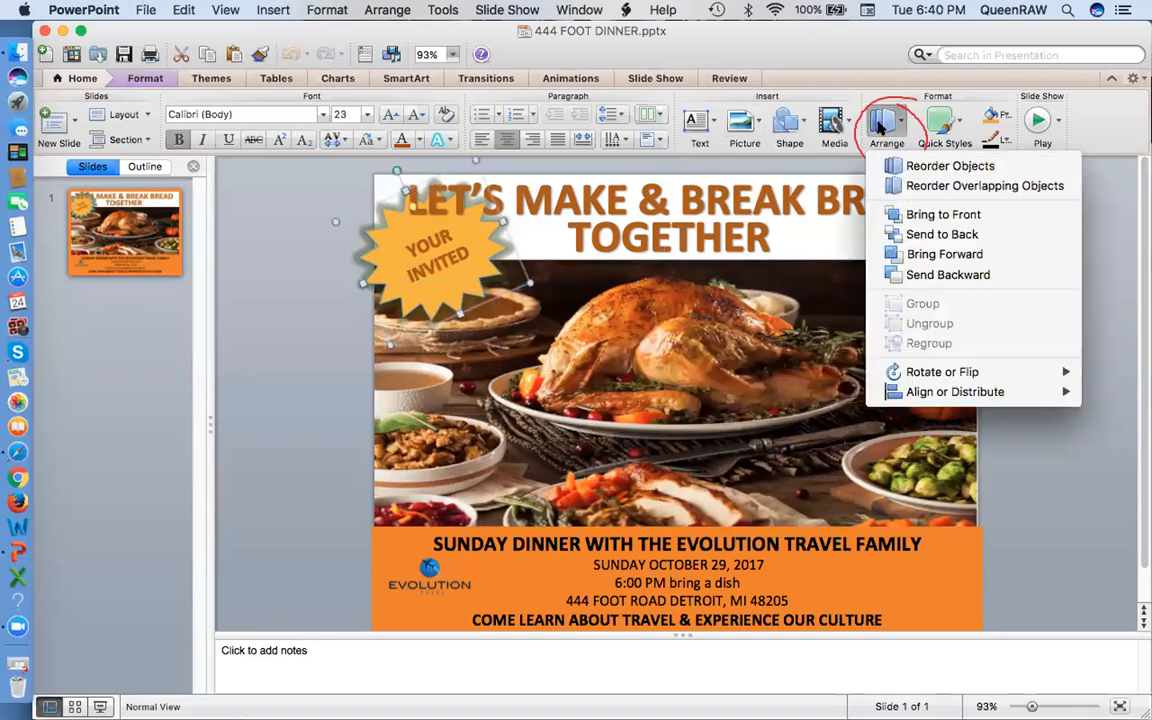
left_click(915, 166)
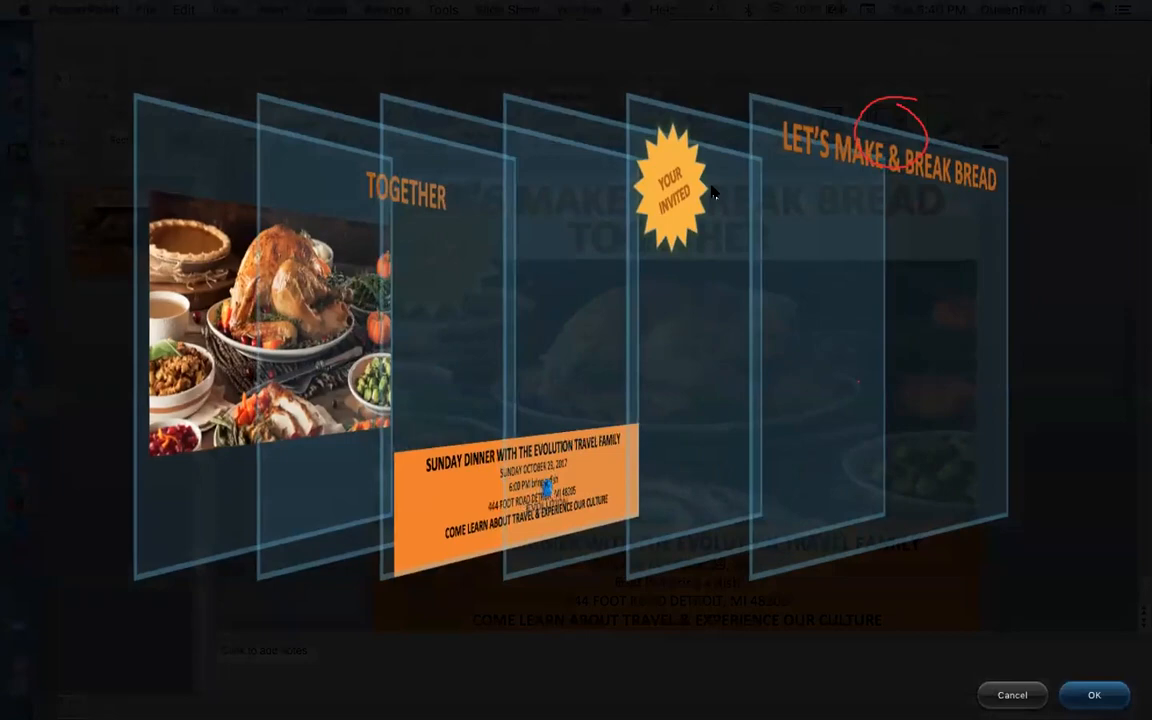
left_click_drag(712, 193, 1000, 305)
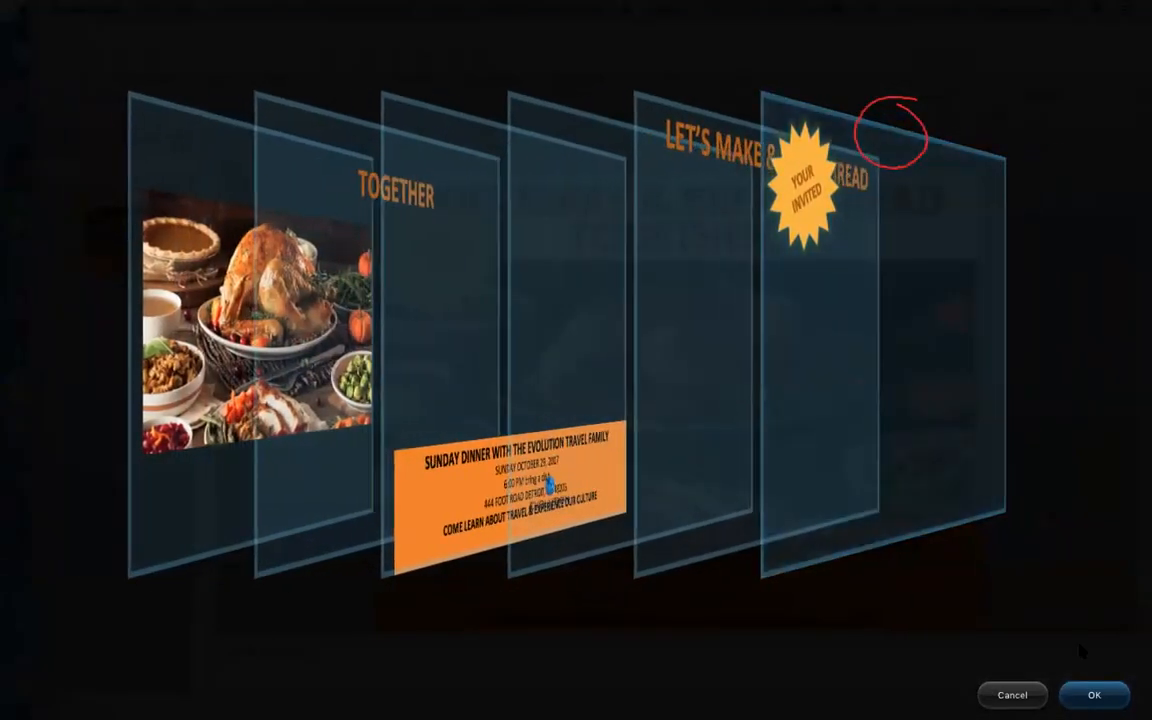
left_click(1094, 697)
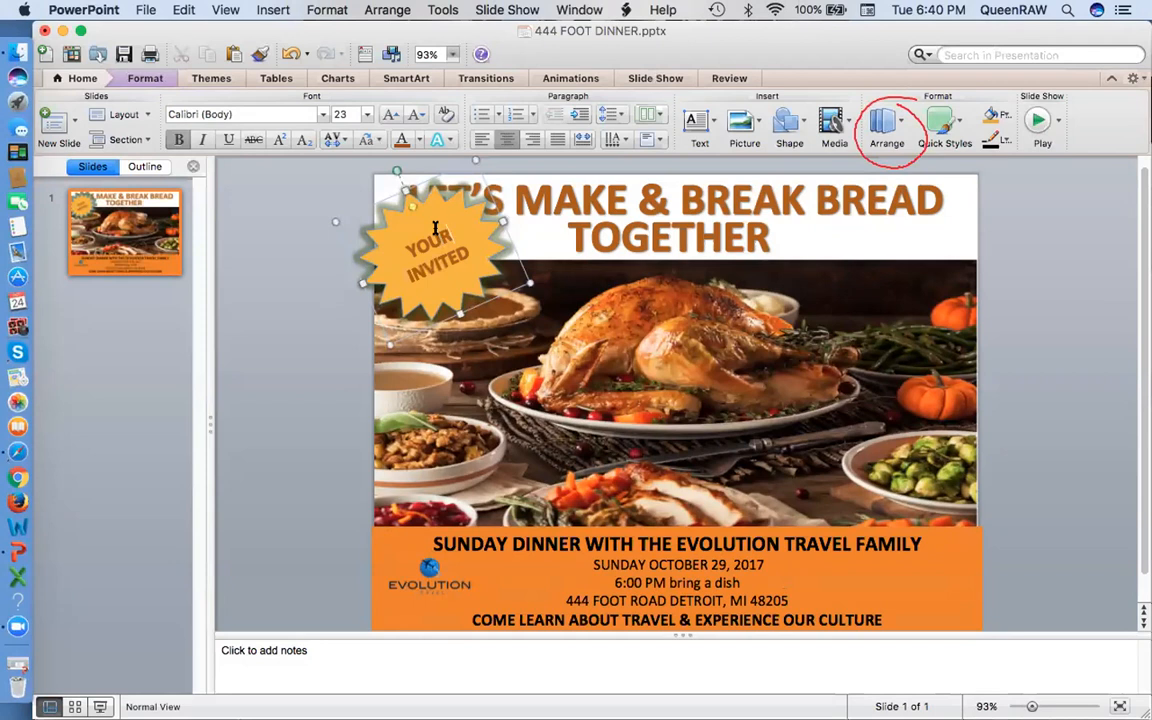
Correct the starburst badge's wording to "YOU'RE INVITED" and deselect the badge
key("BackSpace")
type("'RE")
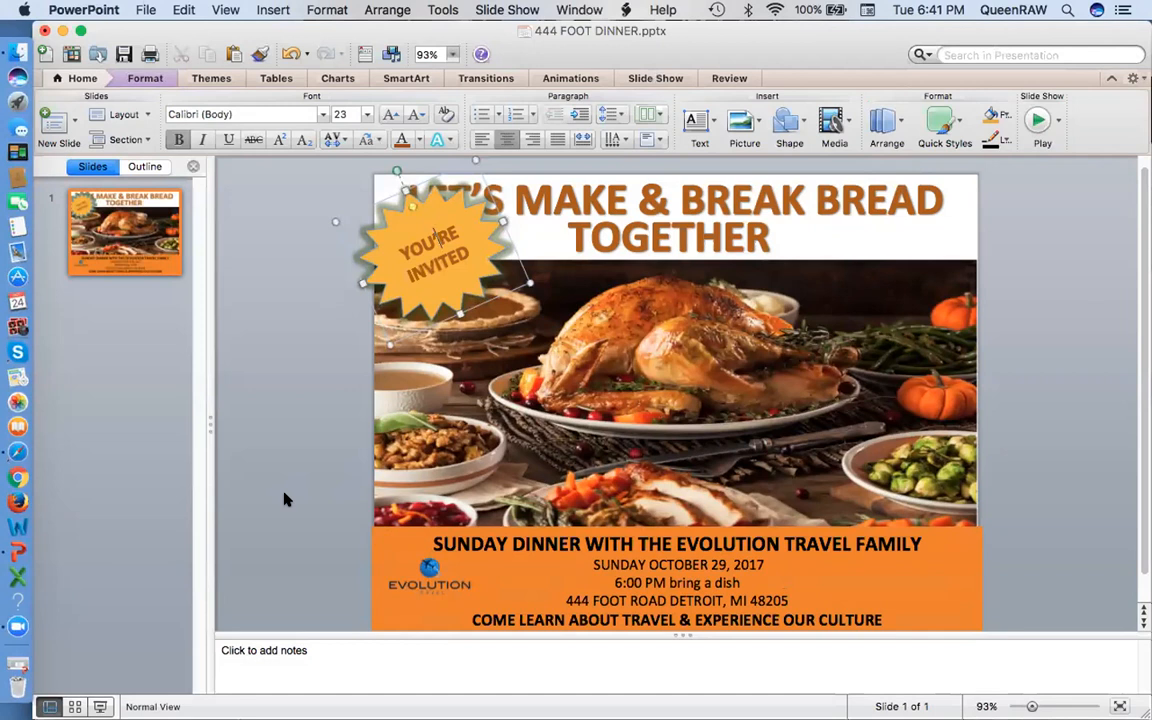
left_click(319, 429)
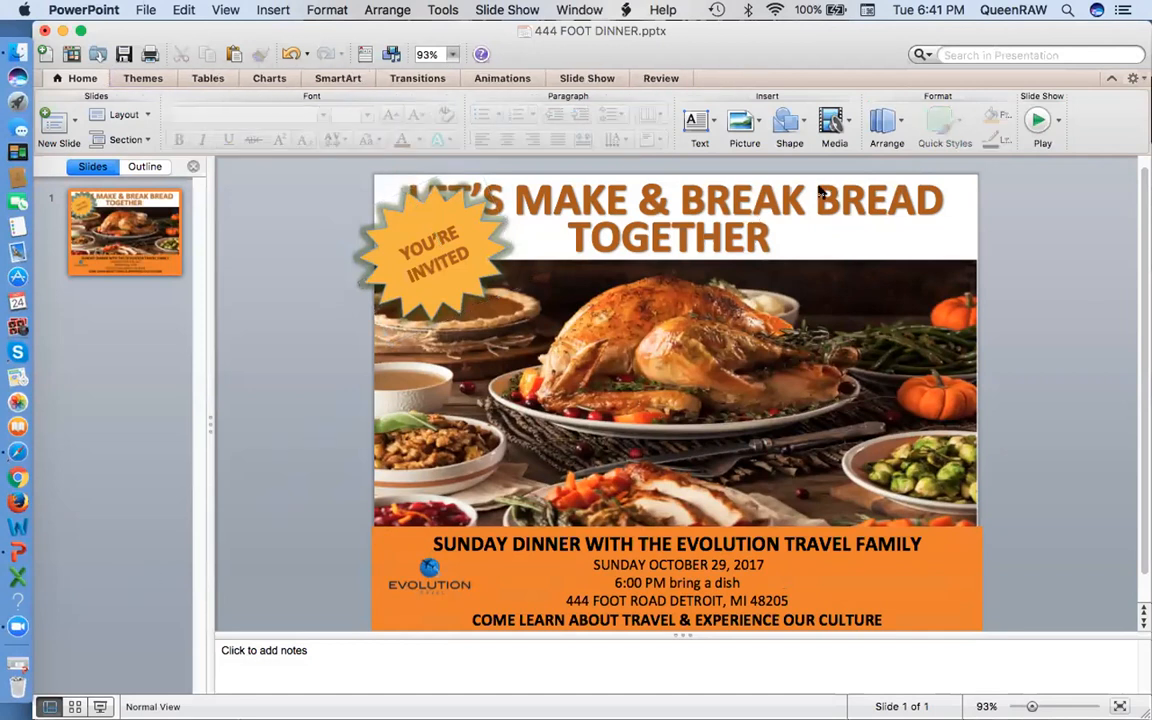
Reorder the slide's layers so the upper heading line sits in front of the starburst badge
left_click(886, 124)
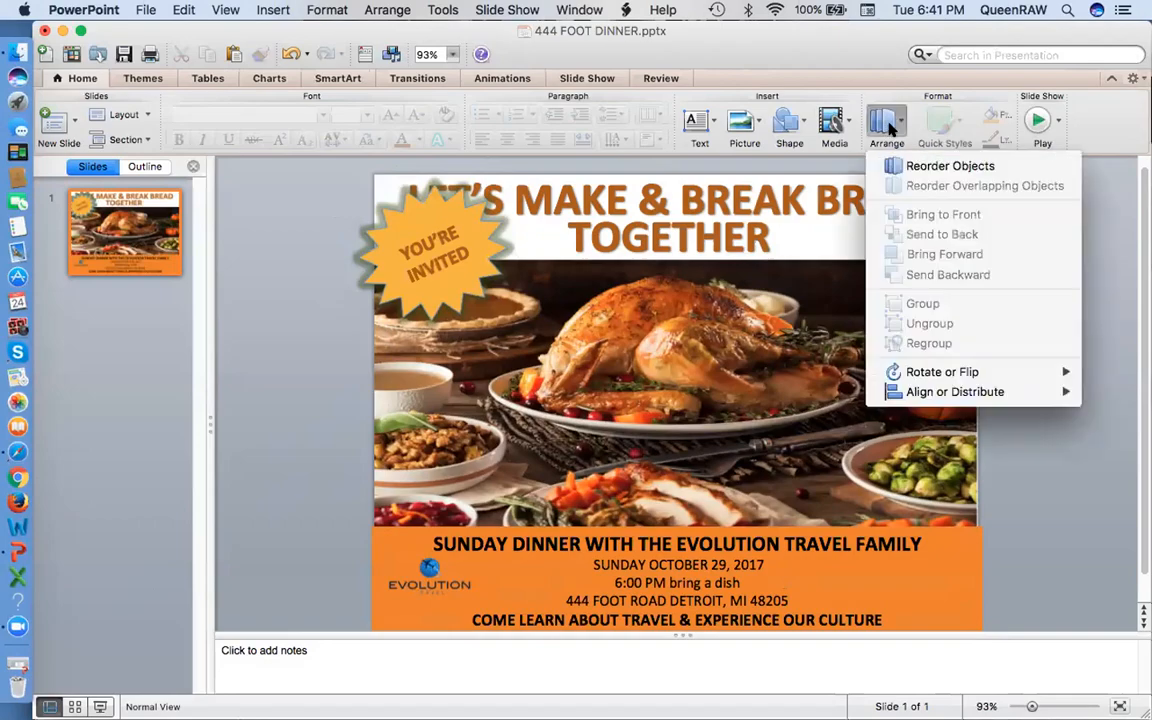
left_click(915, 166)
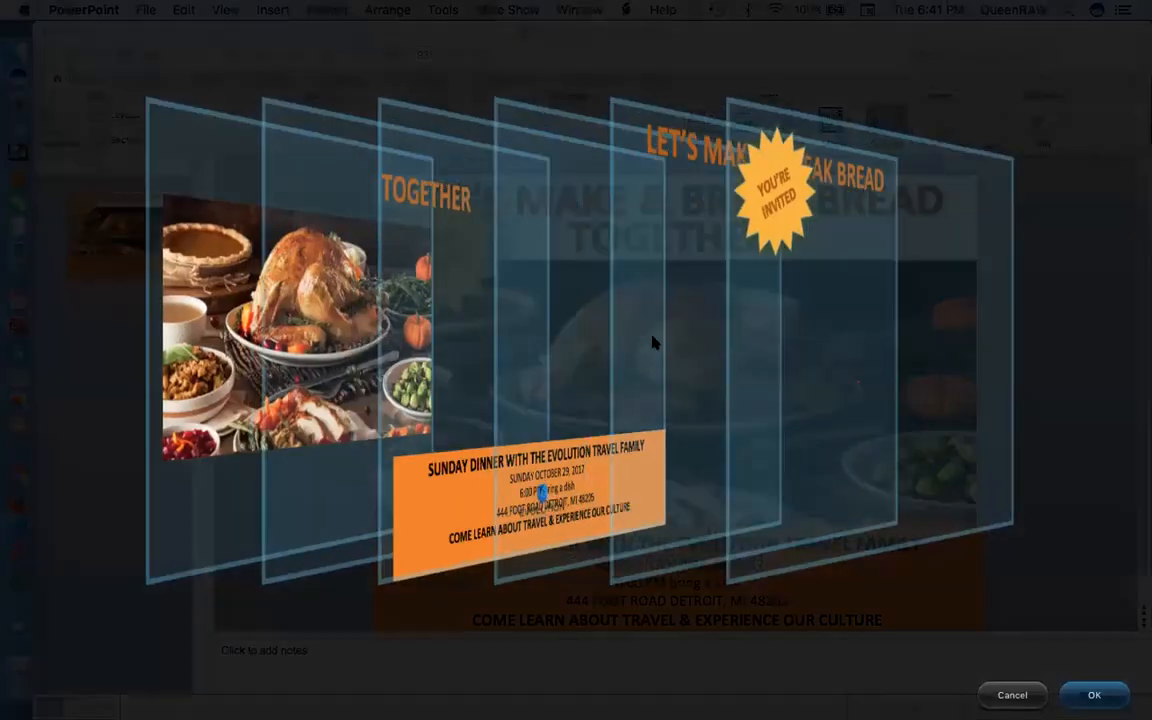
left_click_drag(745, 297, 944, 419)
left_click(1094, 694)
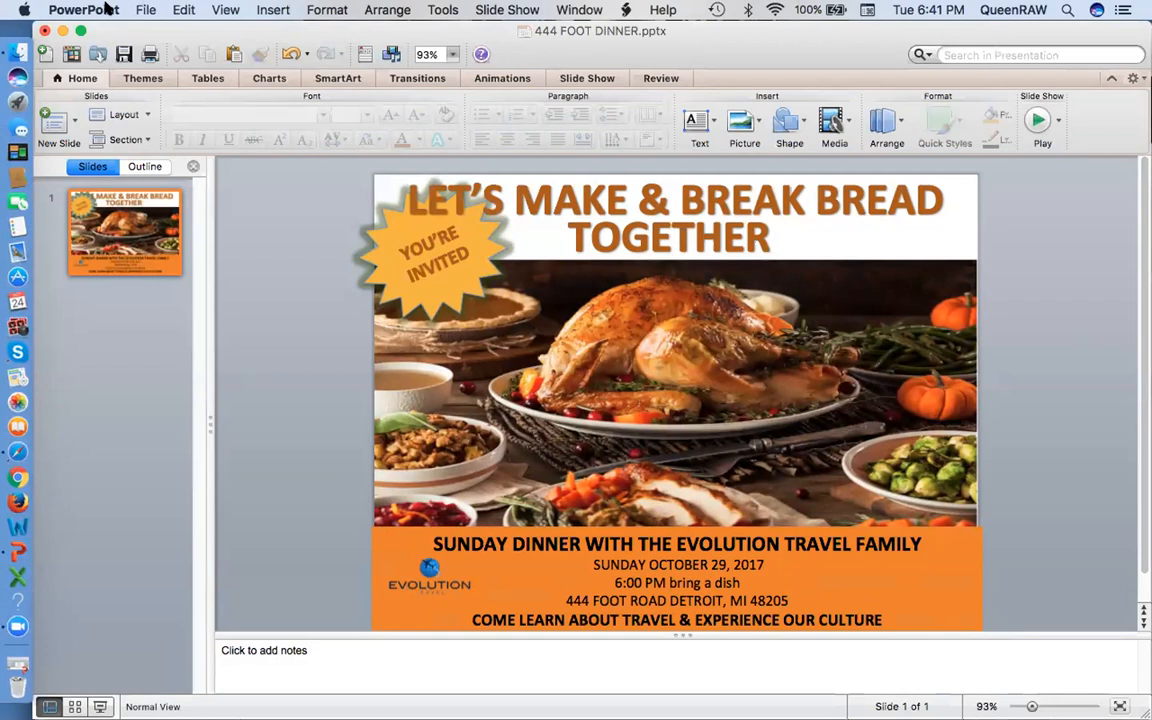
Save the slide as the PowerPoint presentation "444 FOOT DINNER" in the Documents folder, replacing the existing file
left_click(146, 10)
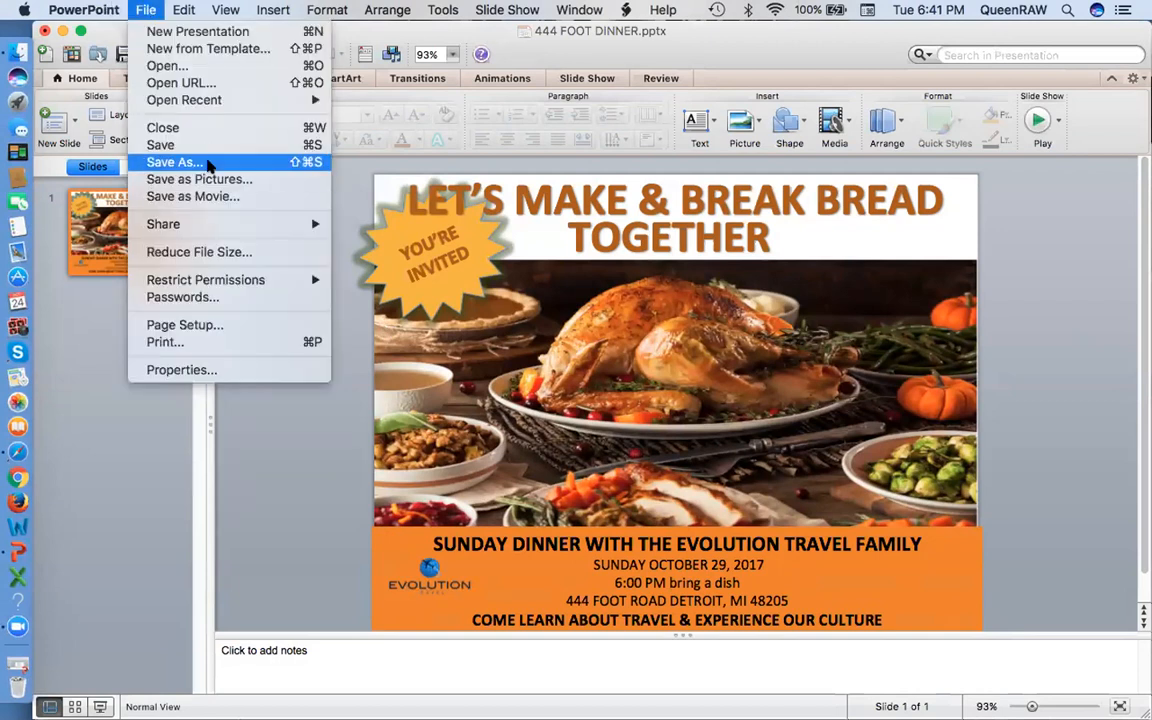
left_click(208, 163)
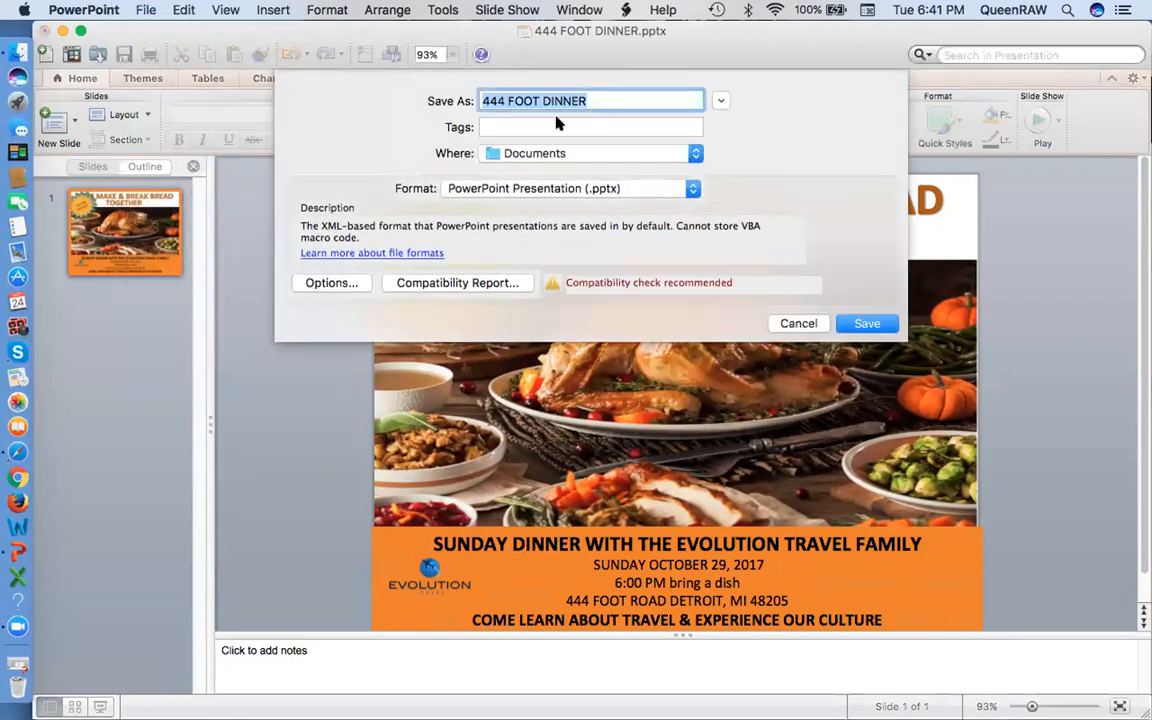
left_click(864, 324)
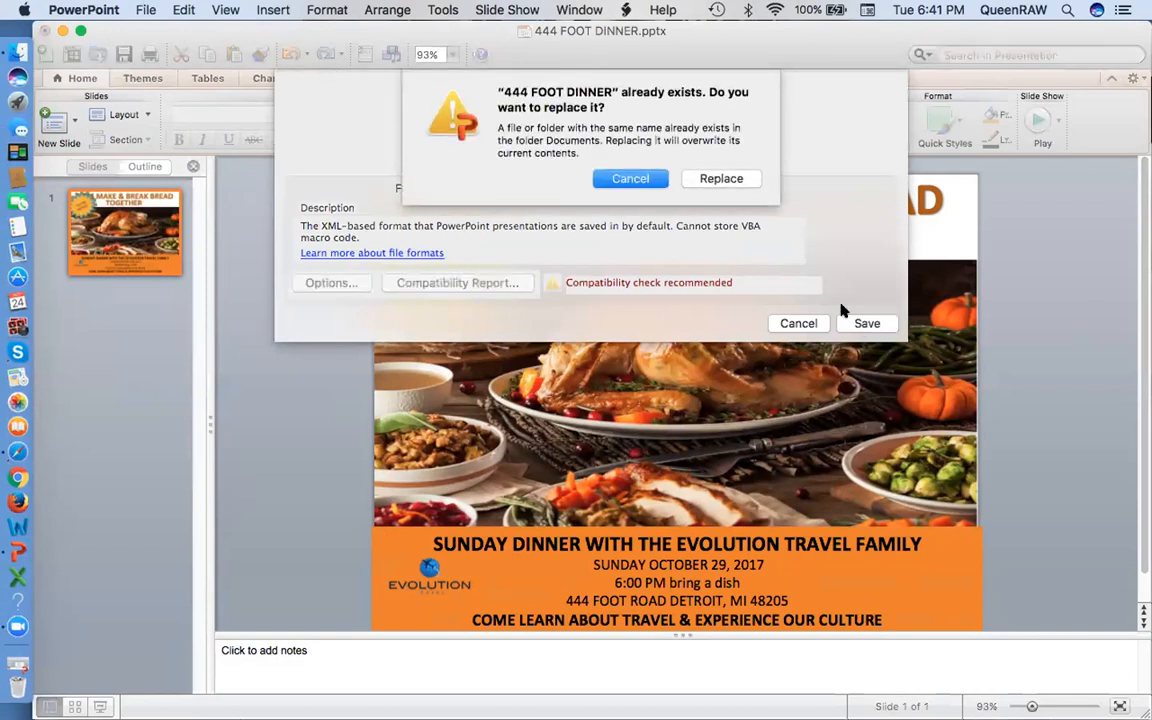
left_click(709, 182)
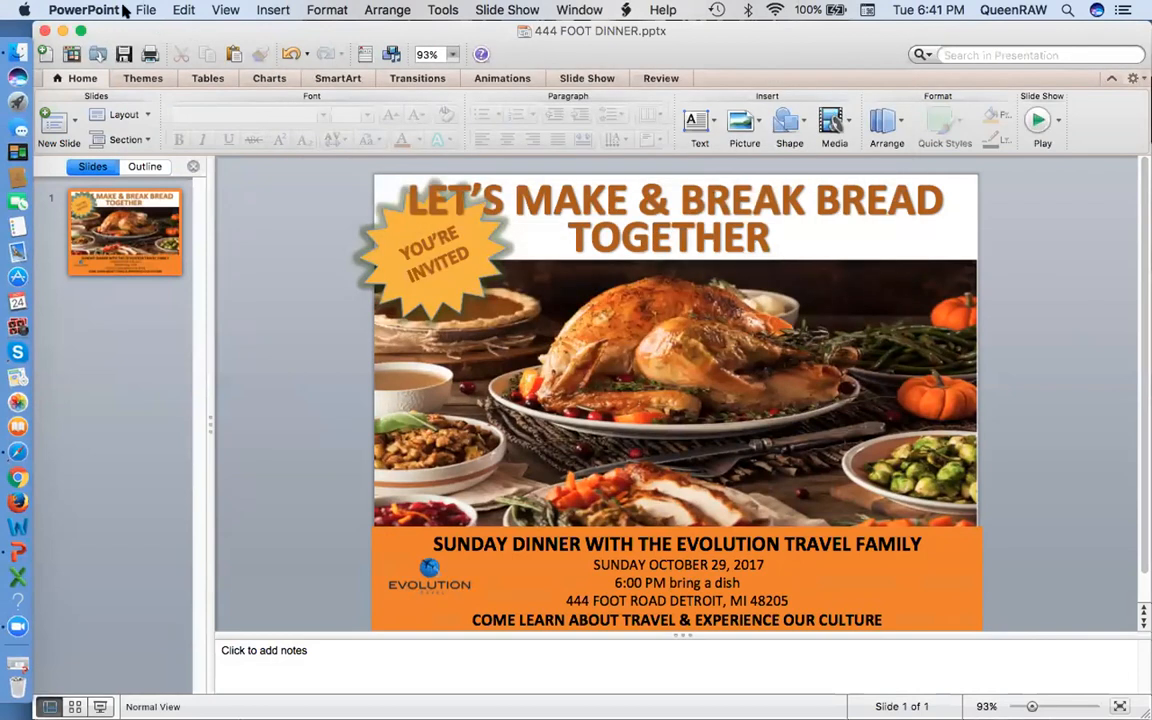
Save the corrected slide in JPEG format as "444 FOOT DINNER" in Documents, replacing the existing export, and return to the slide
left_click(137, 9)
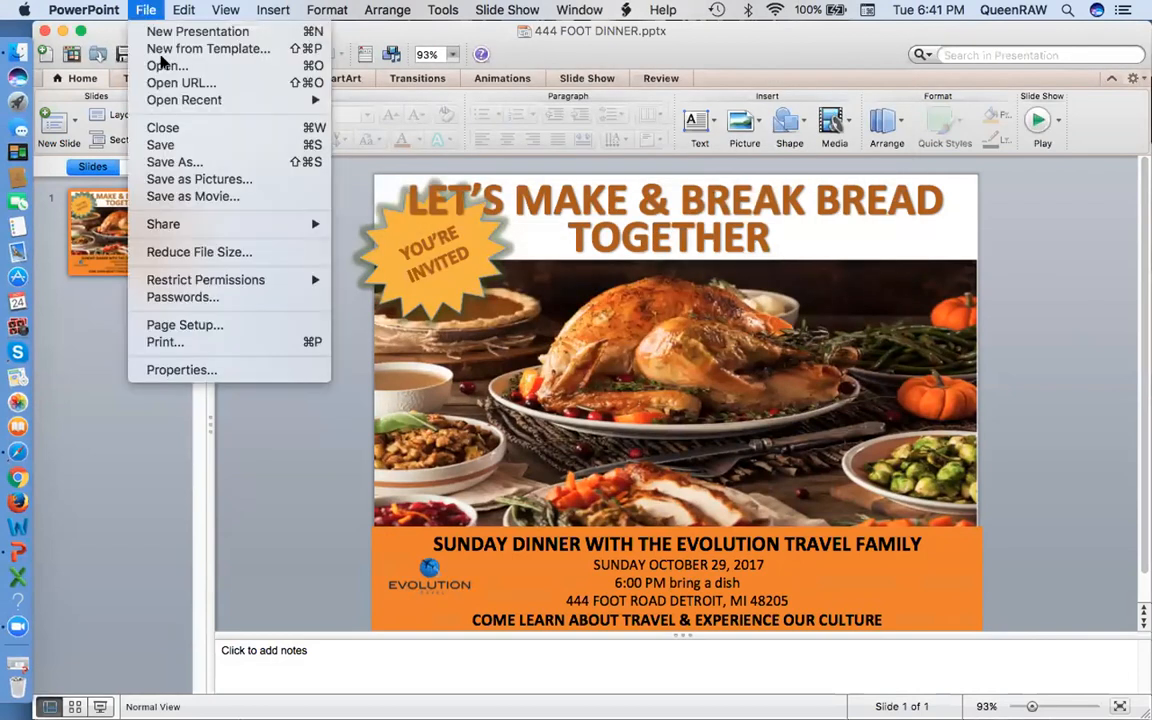
left_click(190, 161)
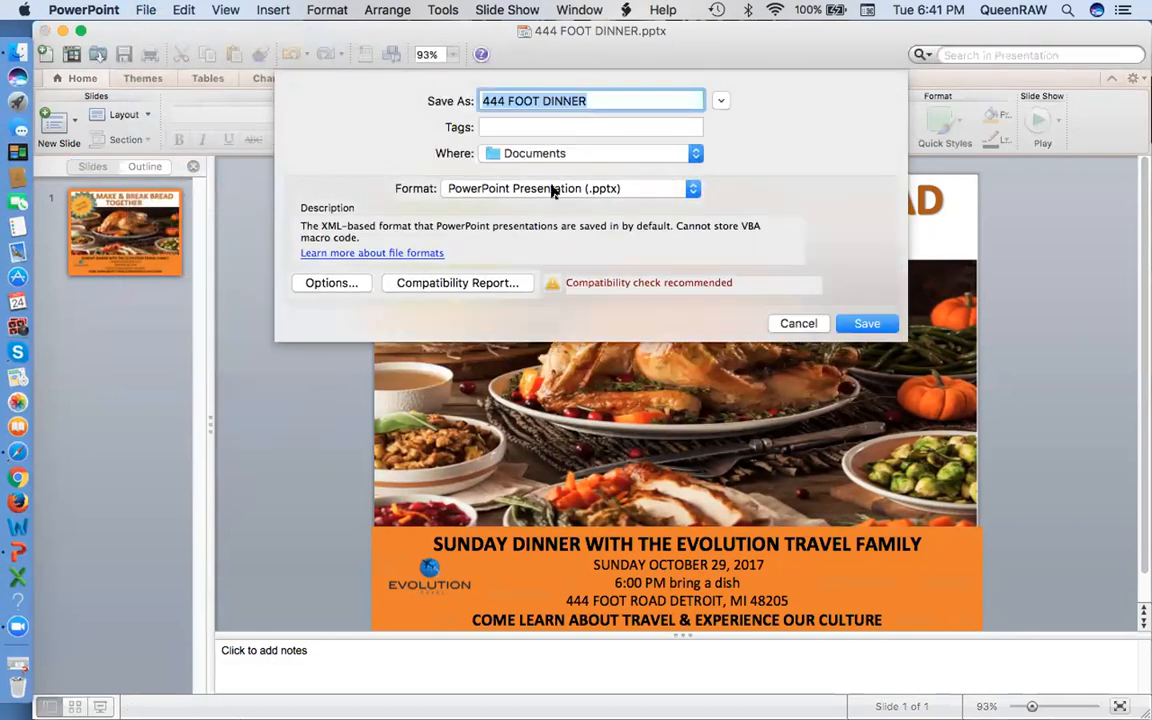
left_click(553, 188)
left_click(560, 485)
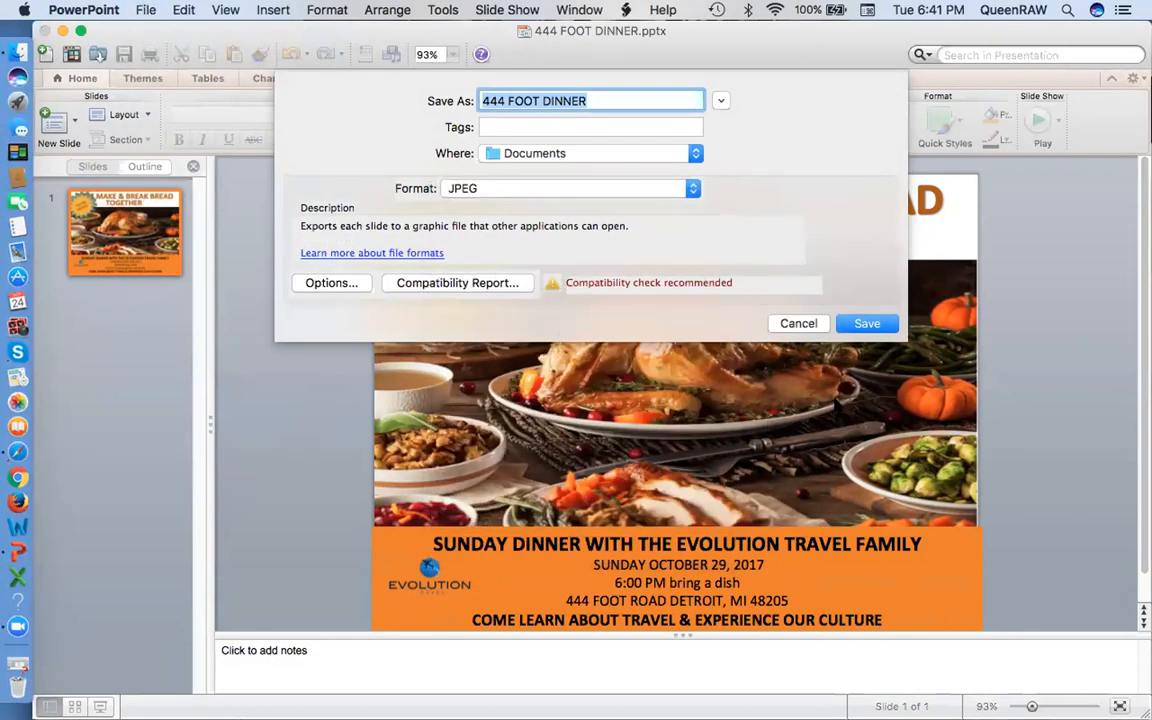
left_click(860, 324)
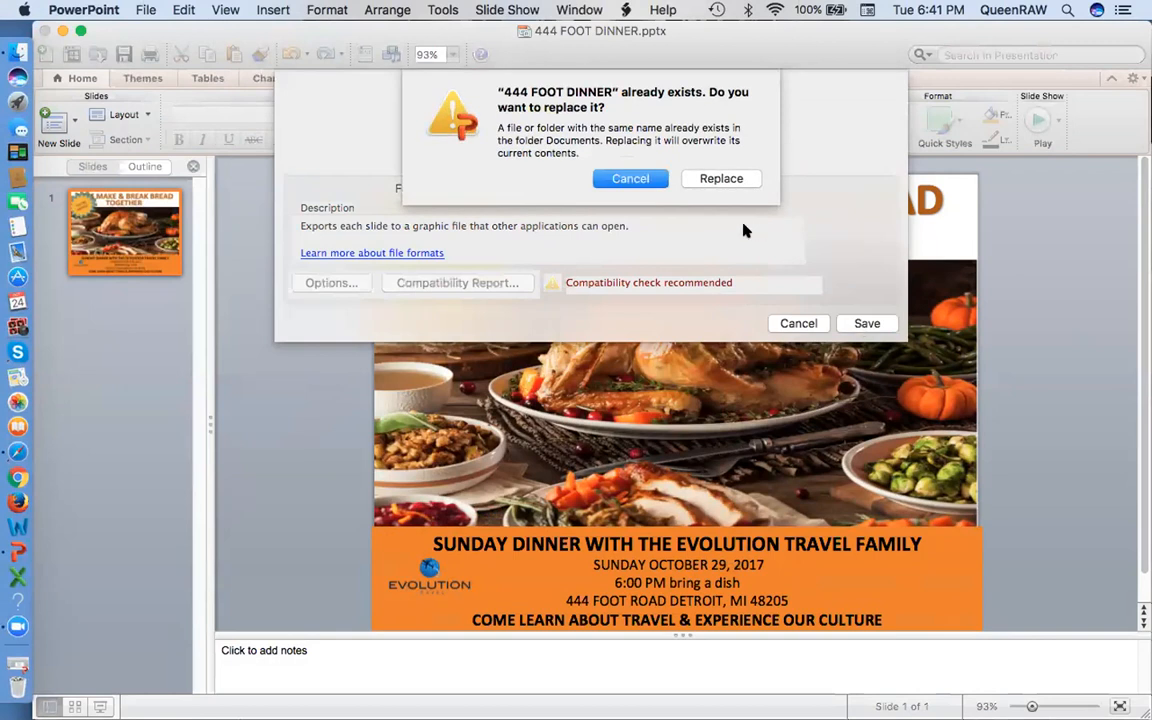
left_click(720, 179)
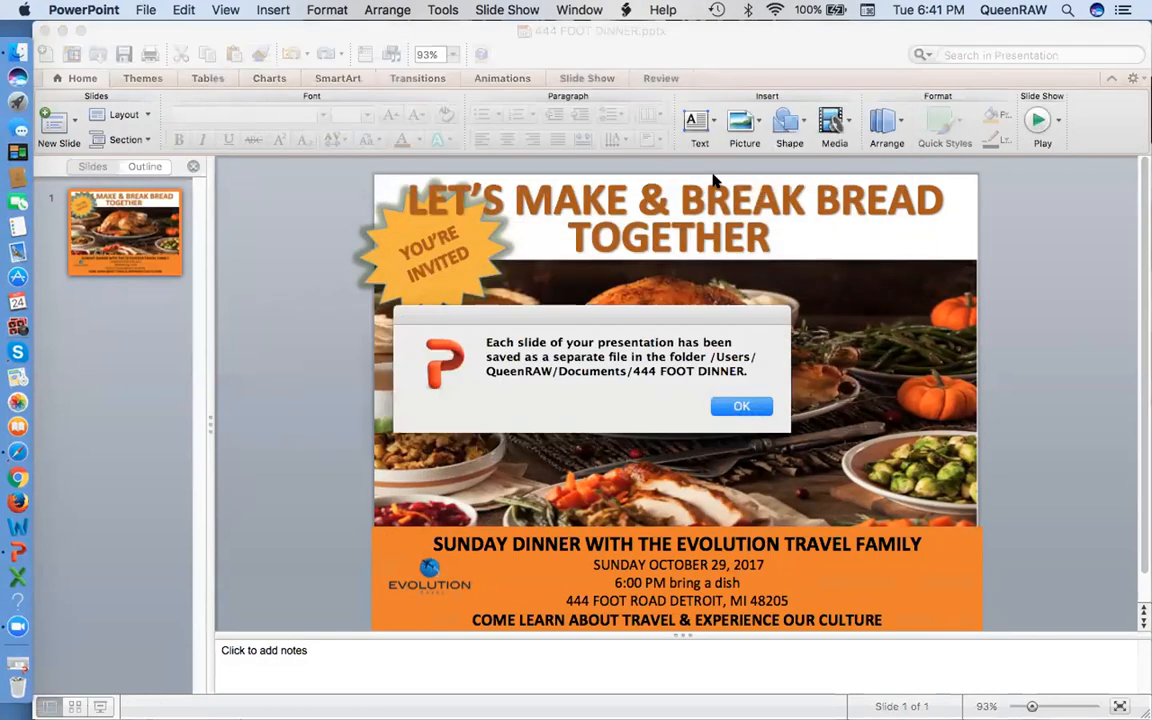
left_click(738, 406)
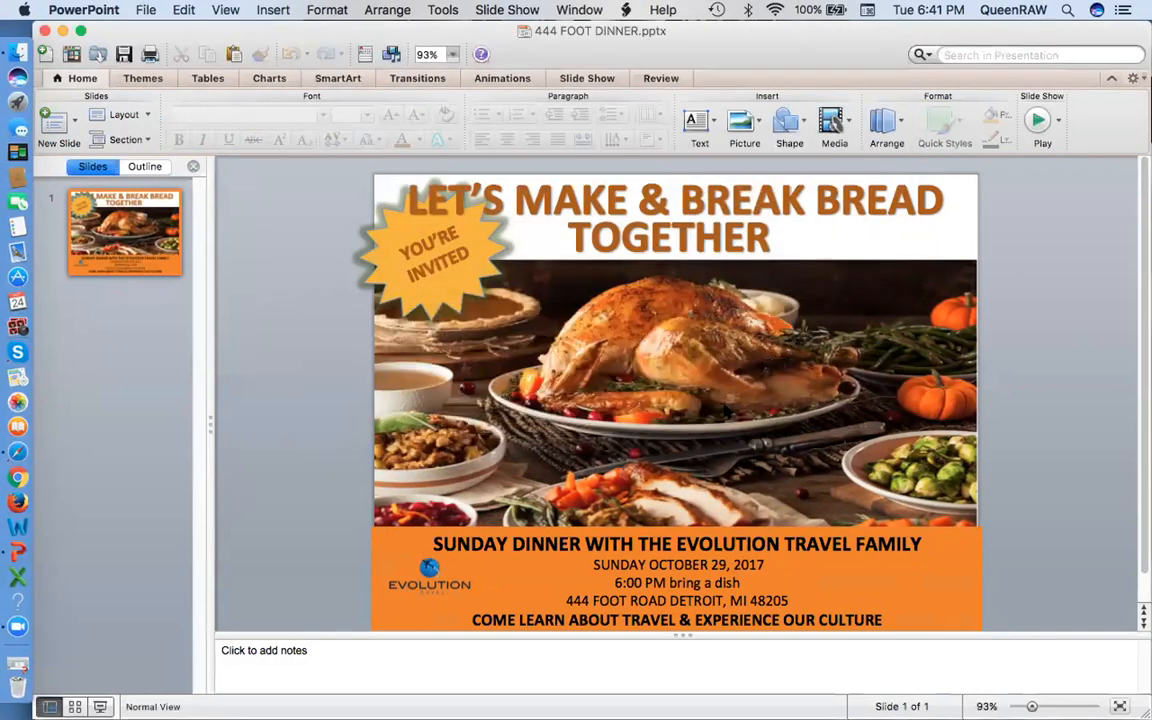
Switch to Safari and open facebook.com in place of the turkey picture
key("super+Tab")
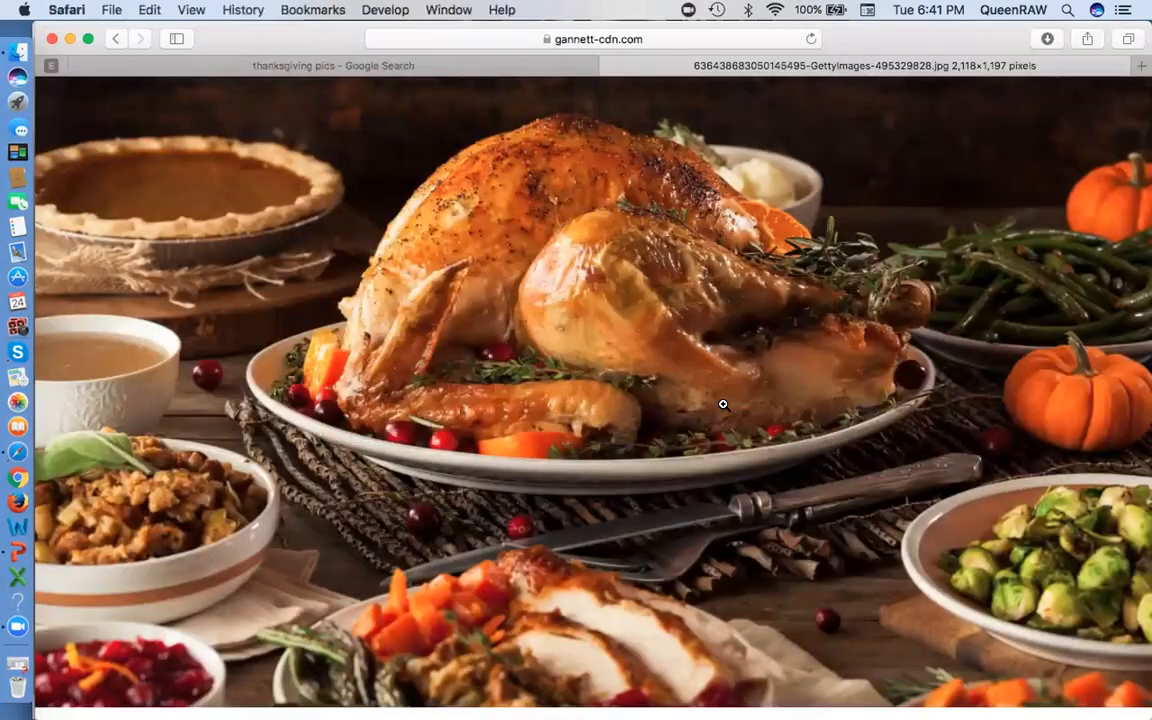
left_click(743, 41)
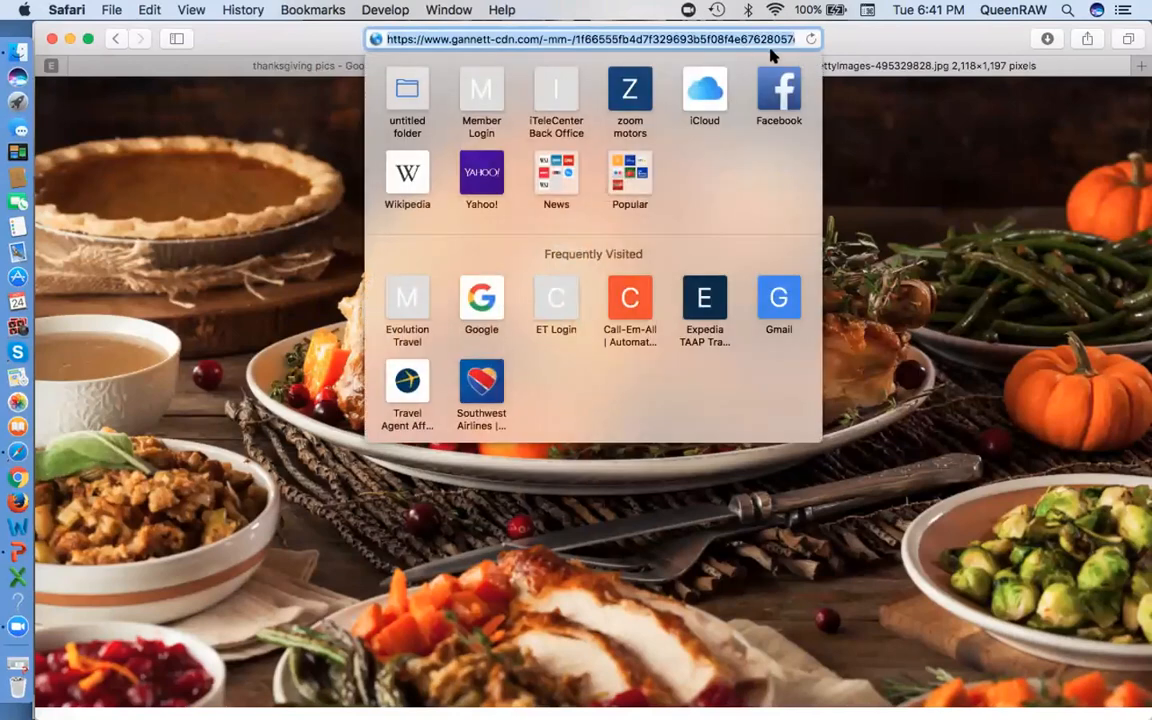
type("FACEbook.com")
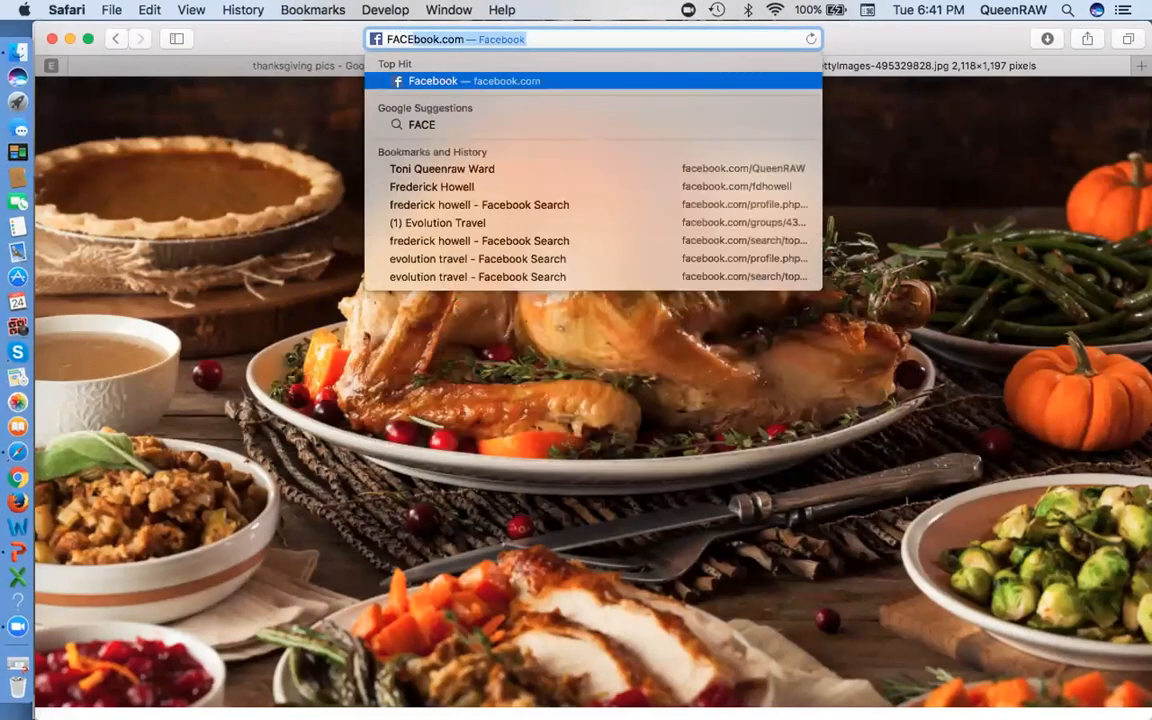
key("Return")
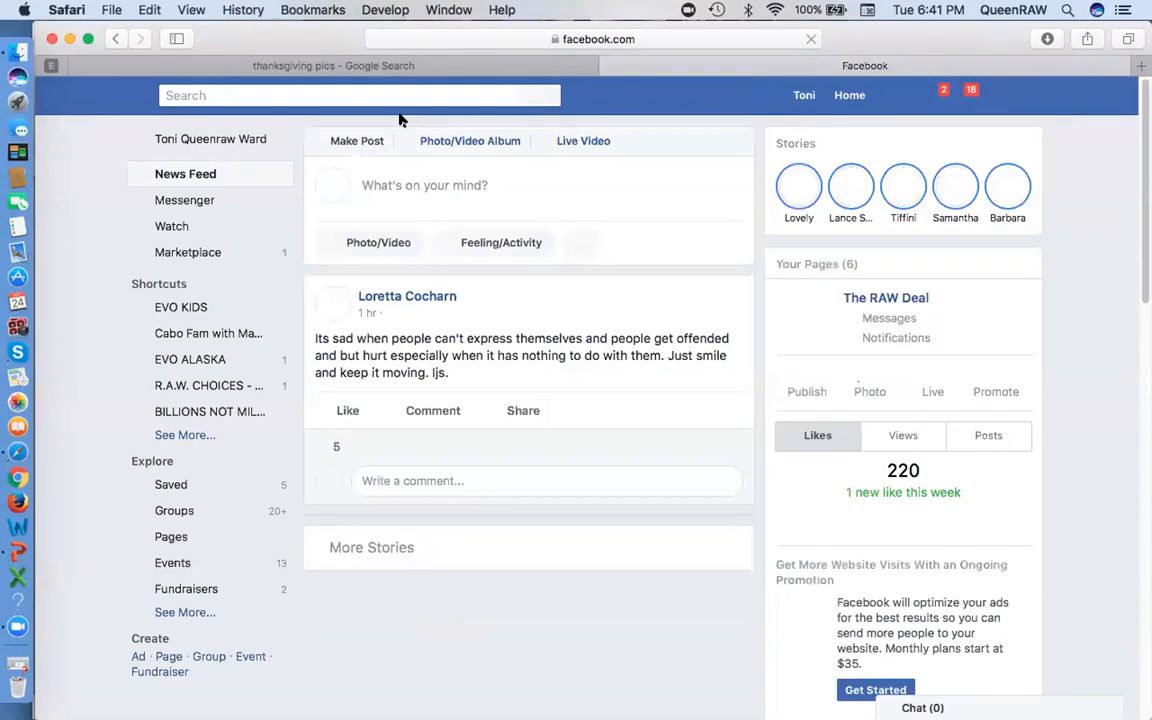
Search Facebook for "evolution travel" and open the joined Evolution Travel group with the company sign as its picture
left_click(351, 94)
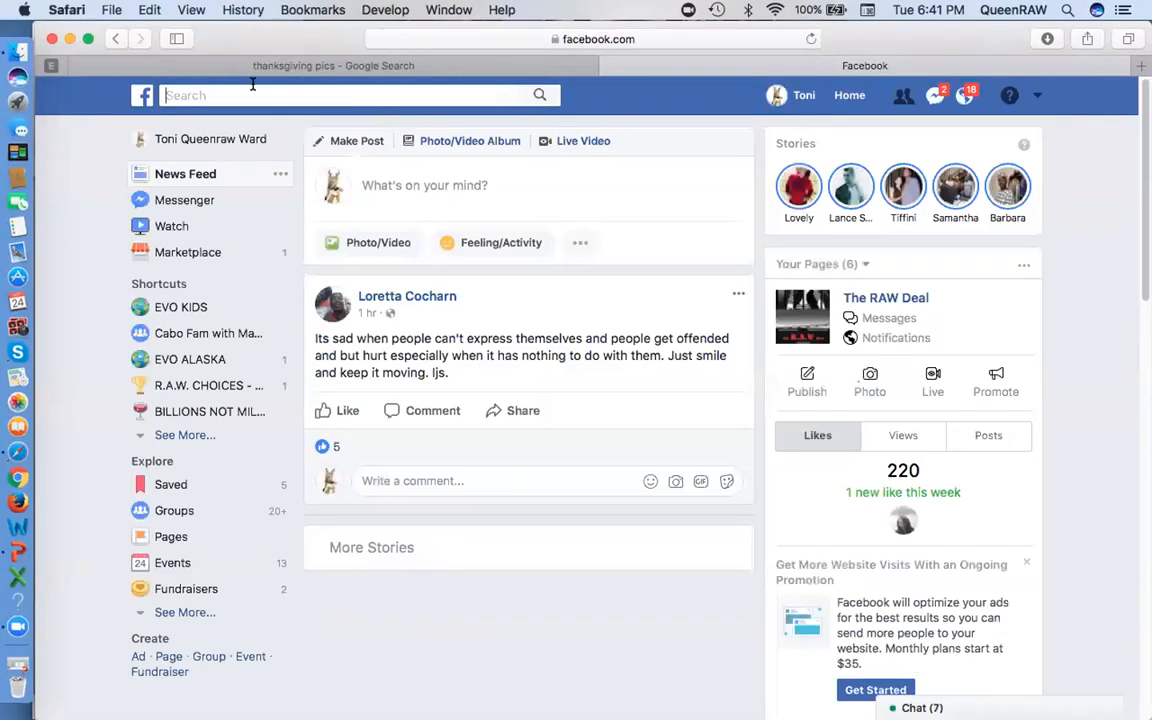
type("EVOL")
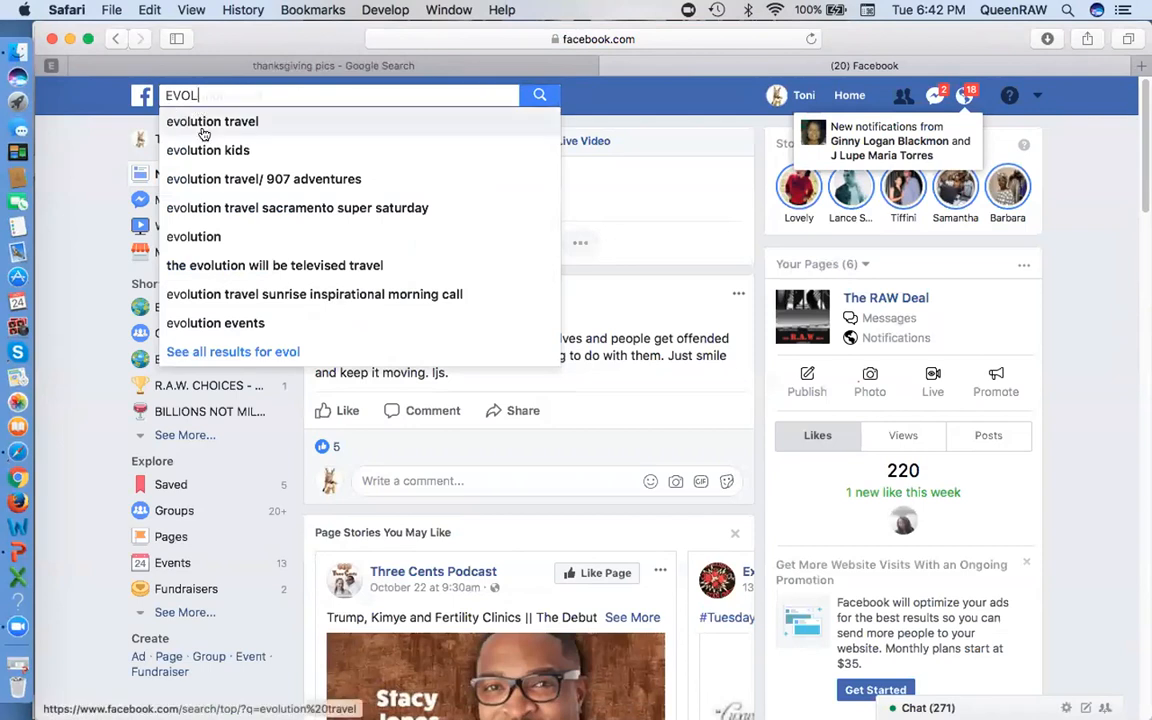
left_click(203, 133)
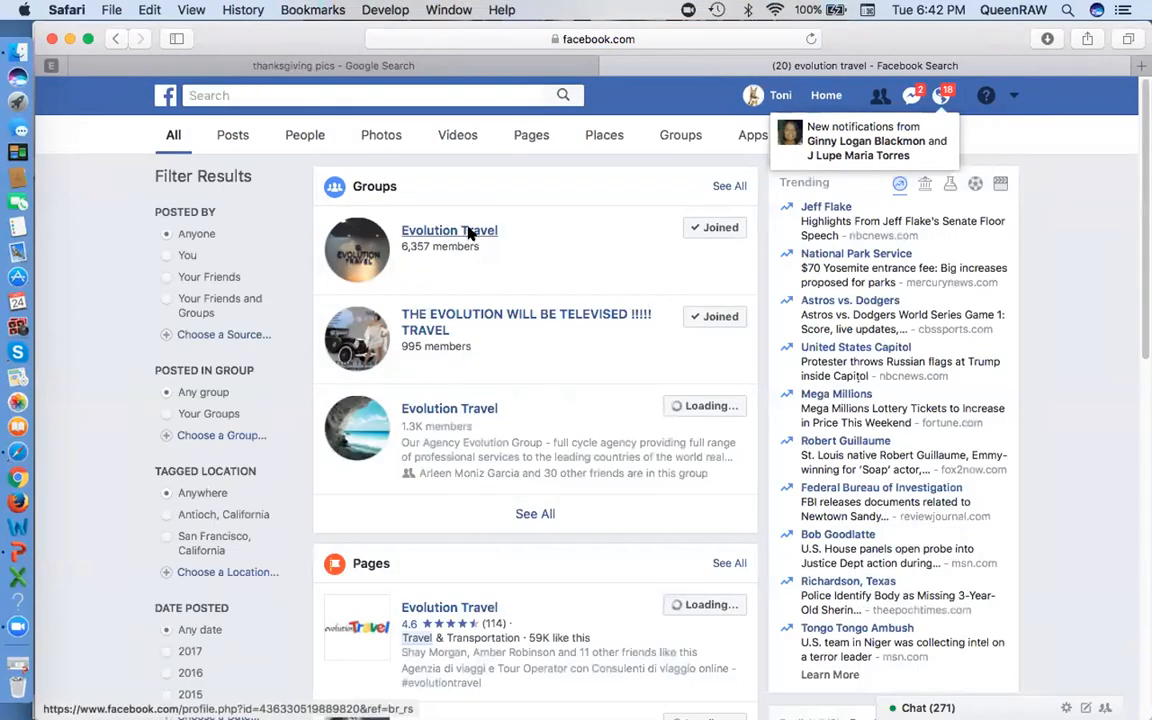
left_click(468, 231)
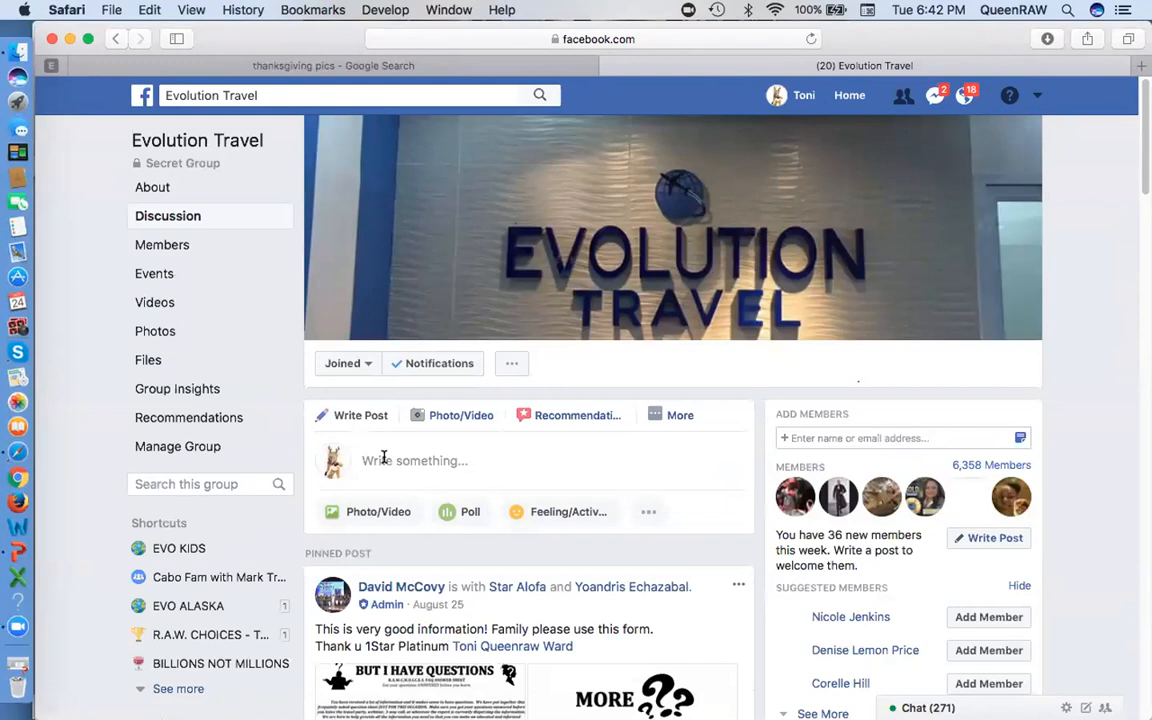
Write the group post "MADE THIS FABULOUS FLYER DURING OUR TRAINING CALL!" followed by a blank line and "SHOULD HAVE BEEN THERE"
left_click(383, 459)
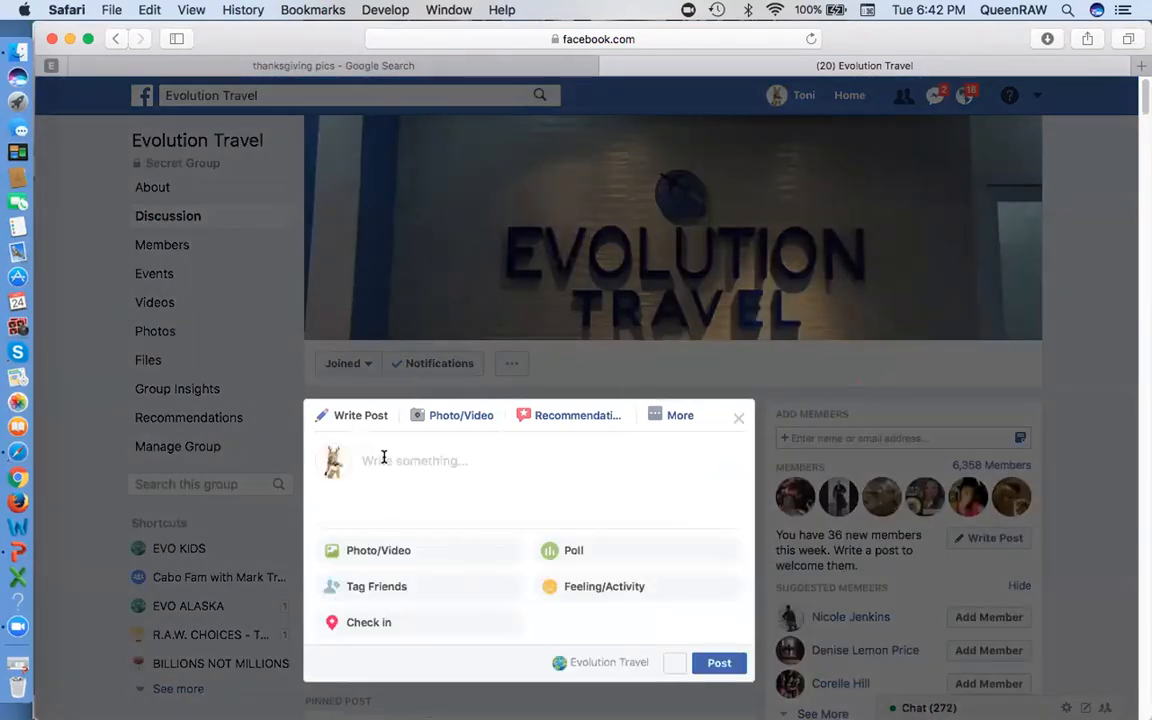
type("MADE THIS FABULOUS")
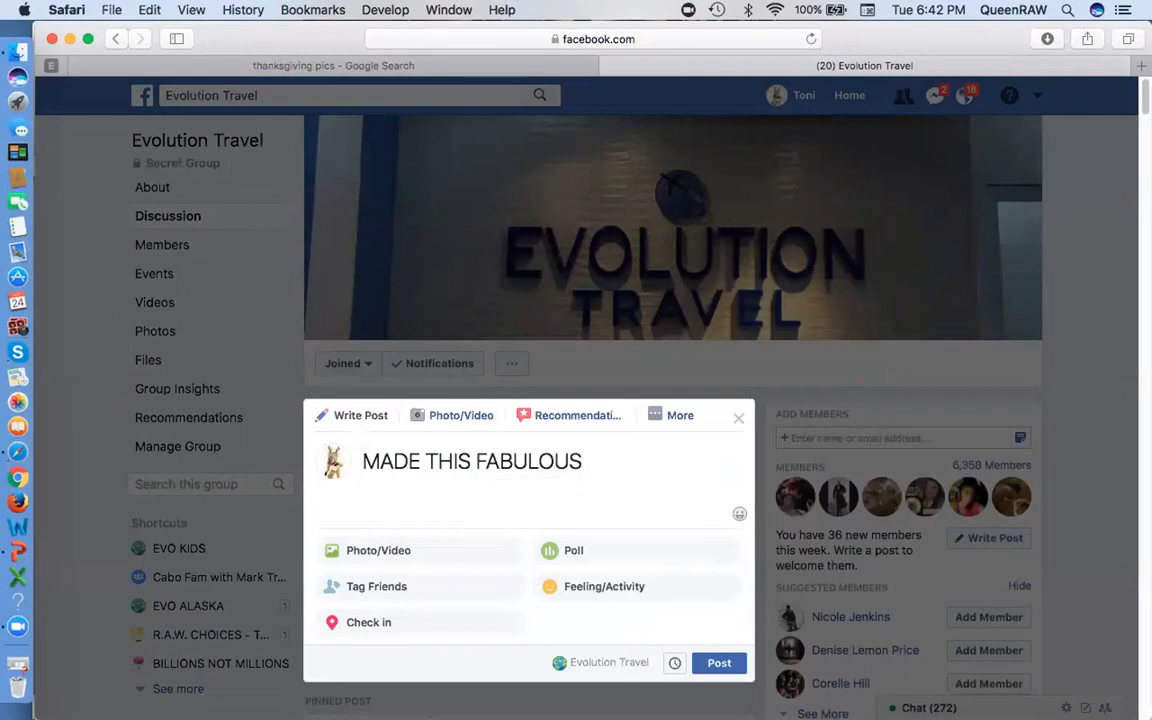
type(" FLYER DURI")
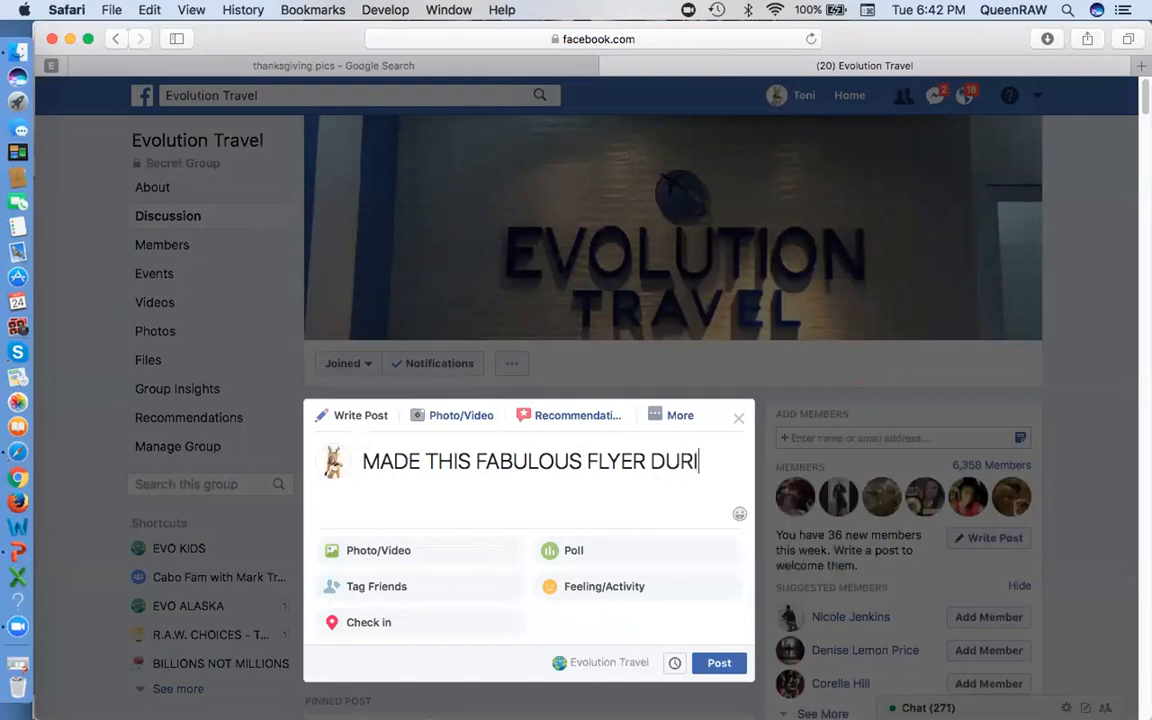
type("NG OUR TRAI")
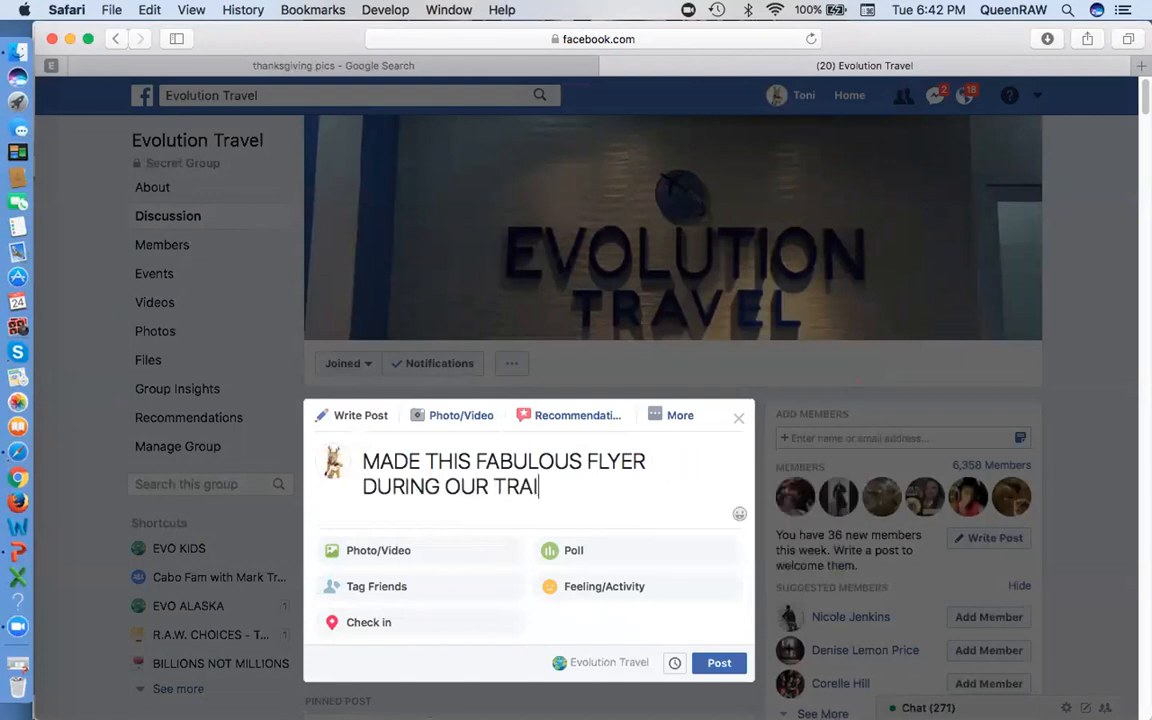
type("NING CALL!")
key("Return")
key("Return")
type("SHOULD HAV")
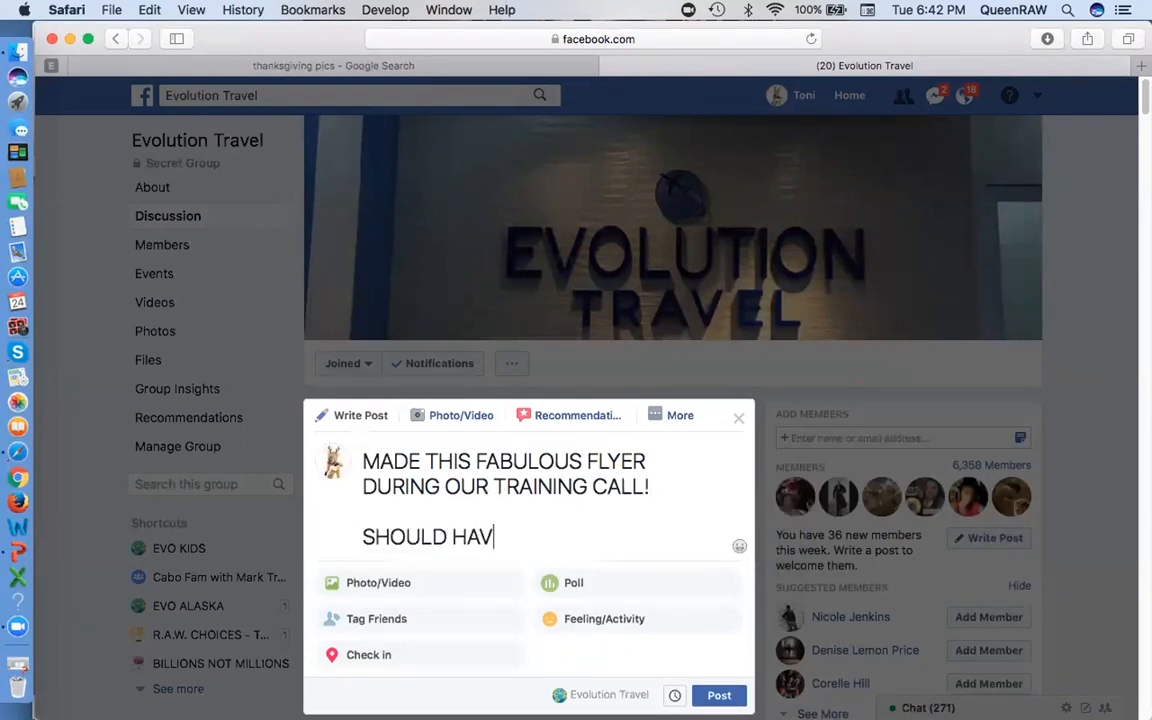
type("E BEEN THERE")
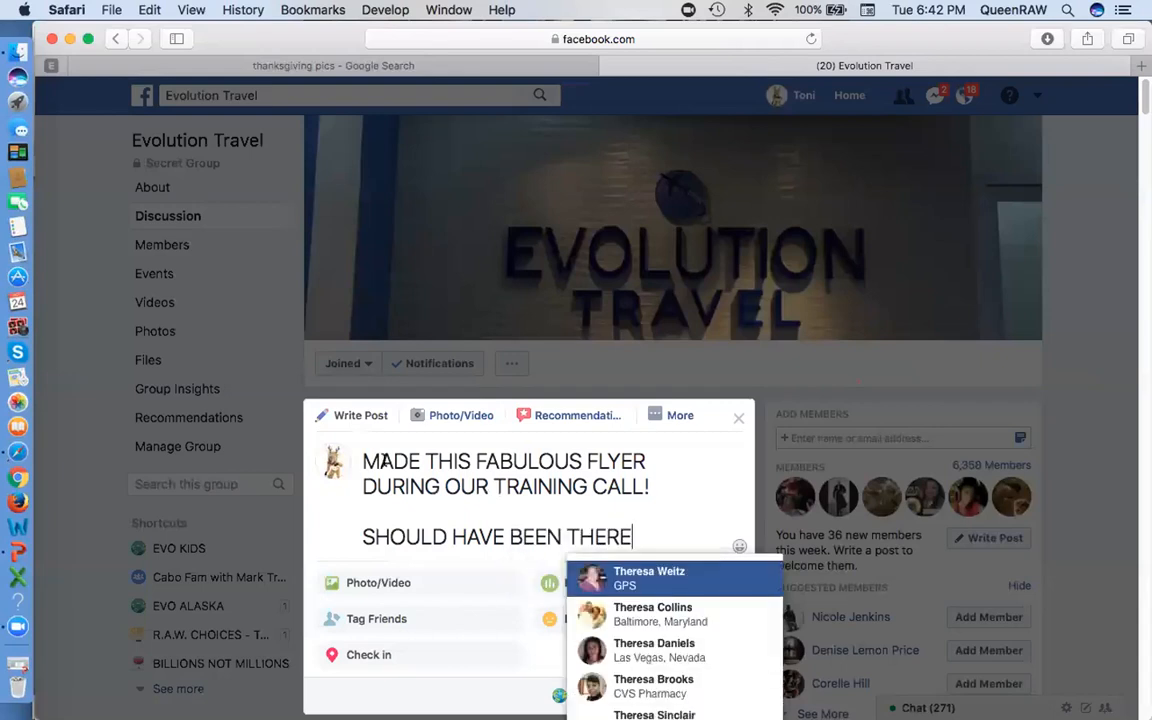
Attach Slide1.jpg from the 444 FOOT DINNER folder in Documents to the group post, publish it, and check the published flyer
left_click(423, 590)
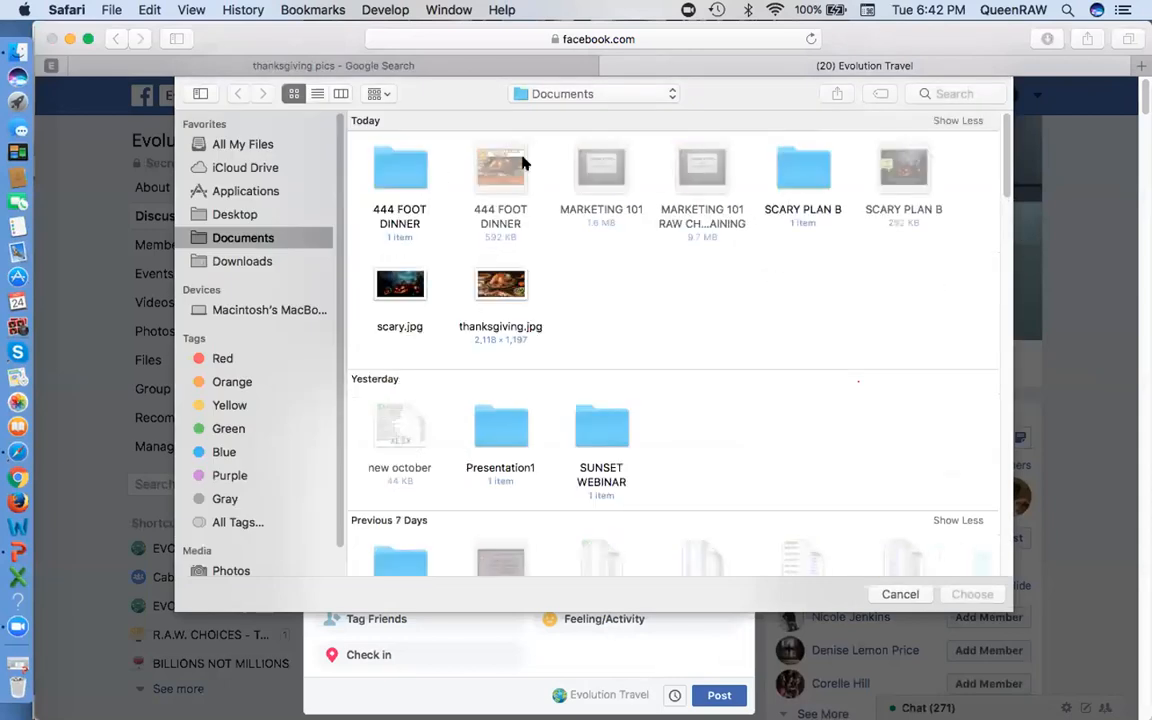
double_click(403, 173)
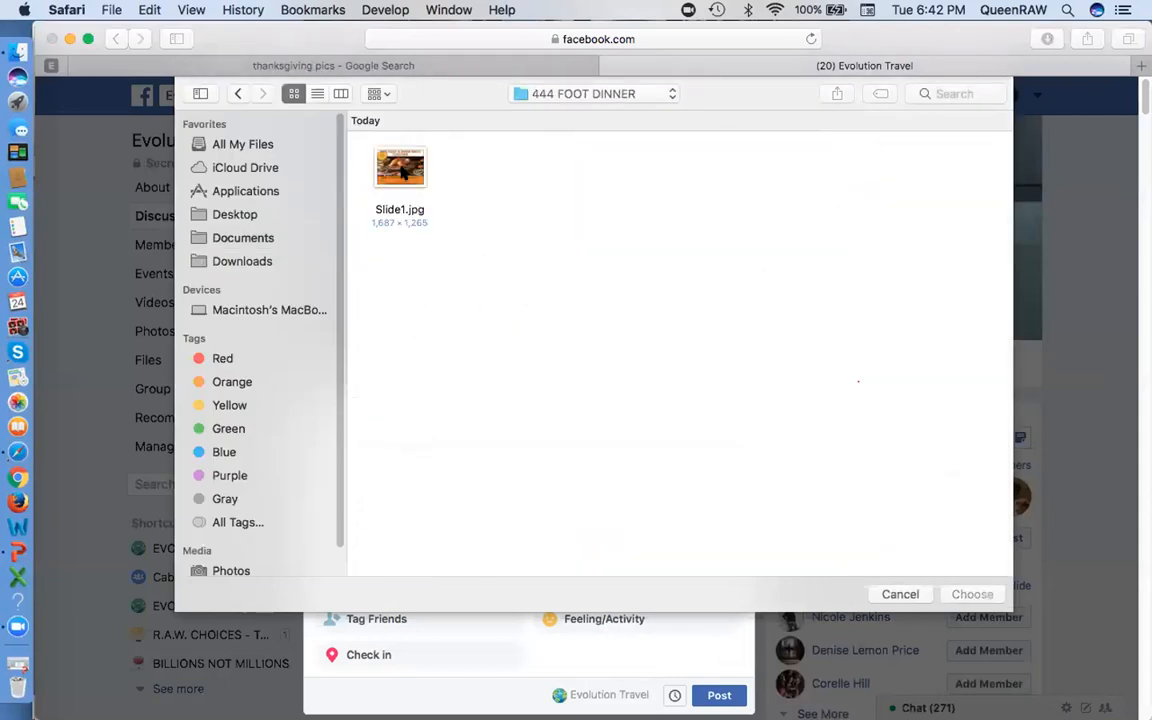
double_click(399, 168)
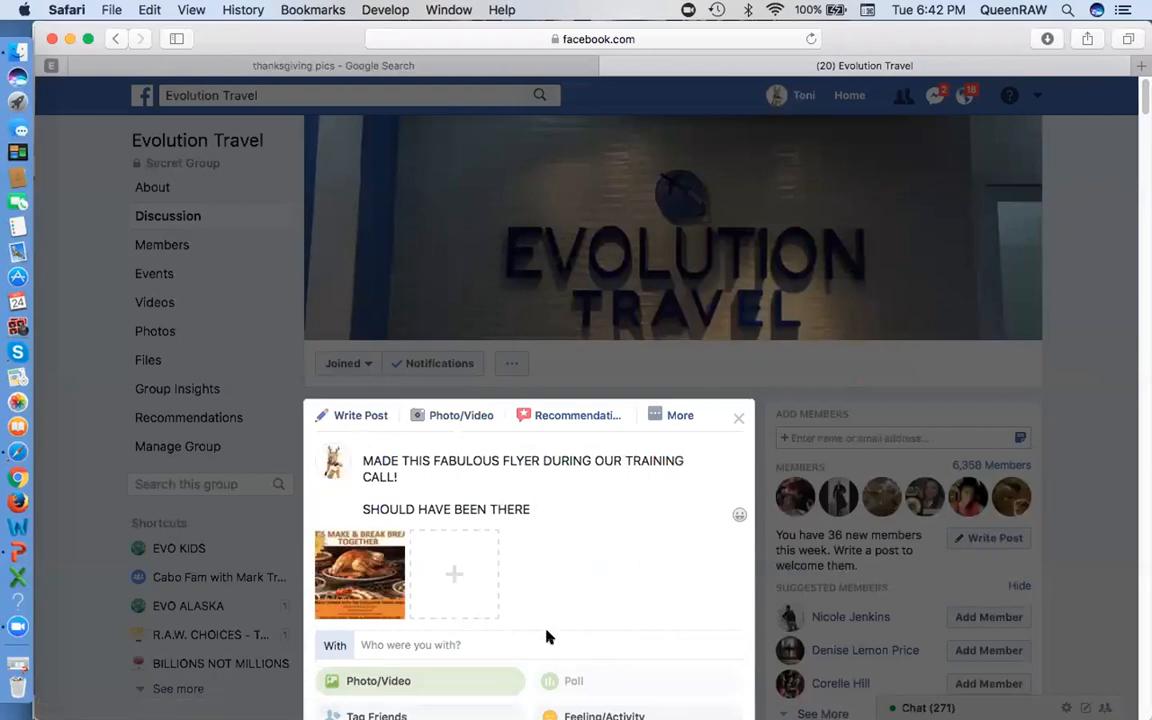
mouse_move(1144, 97)
left_mouse_down()
mouse_move(1144, 124)
mouse_move(1144, 107)
left_mouse_up()
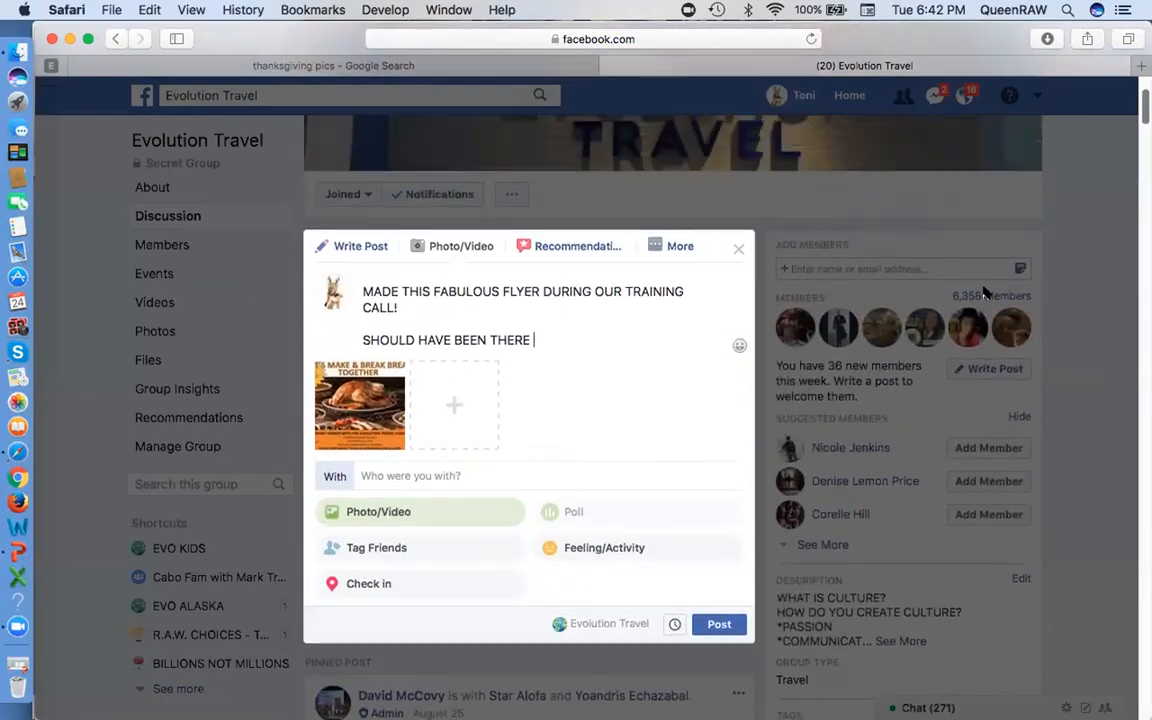
left_click(710, 627)
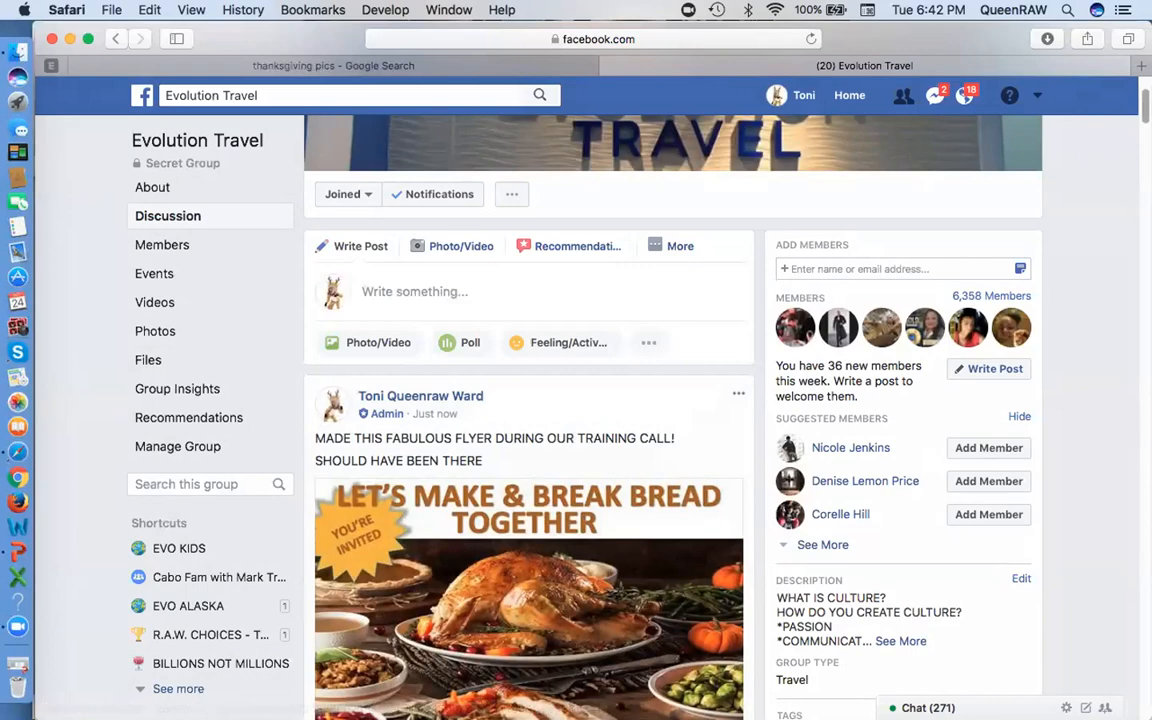
scroll(300, 370, "down", 3)
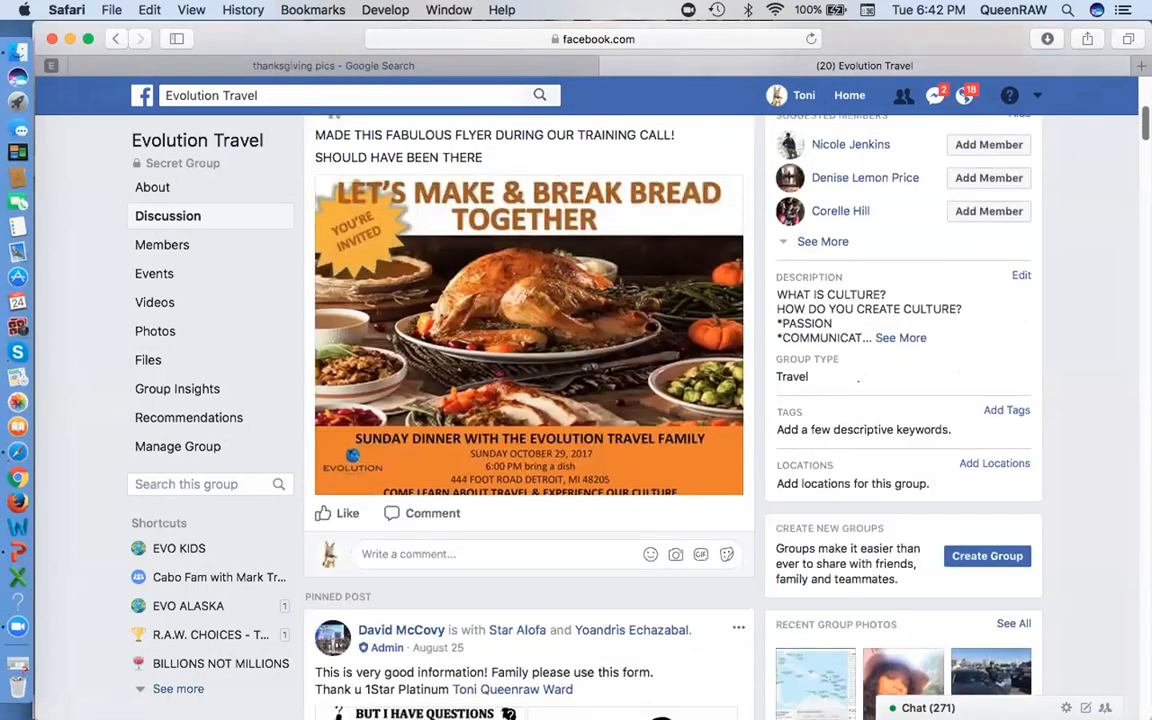
scroll(590, 369, "up", 1)
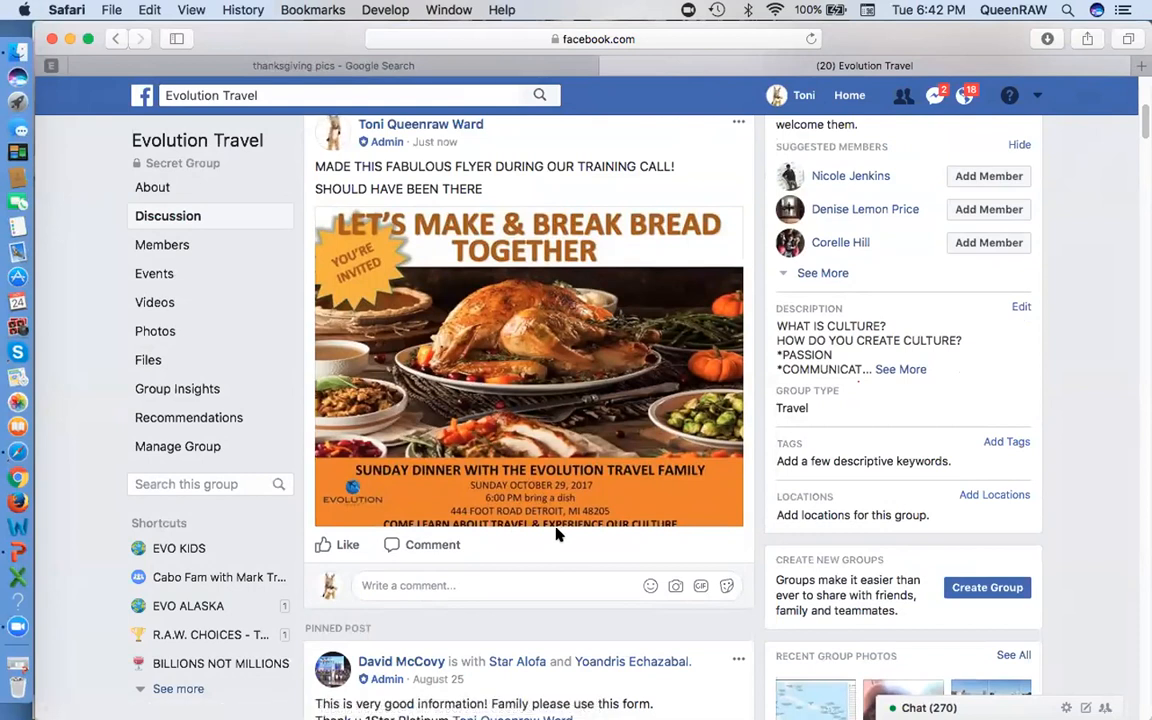
Switch to PowerPoint, move the orange event details box up the slide, and remove the empty line below its last text line
key("super+Tab")
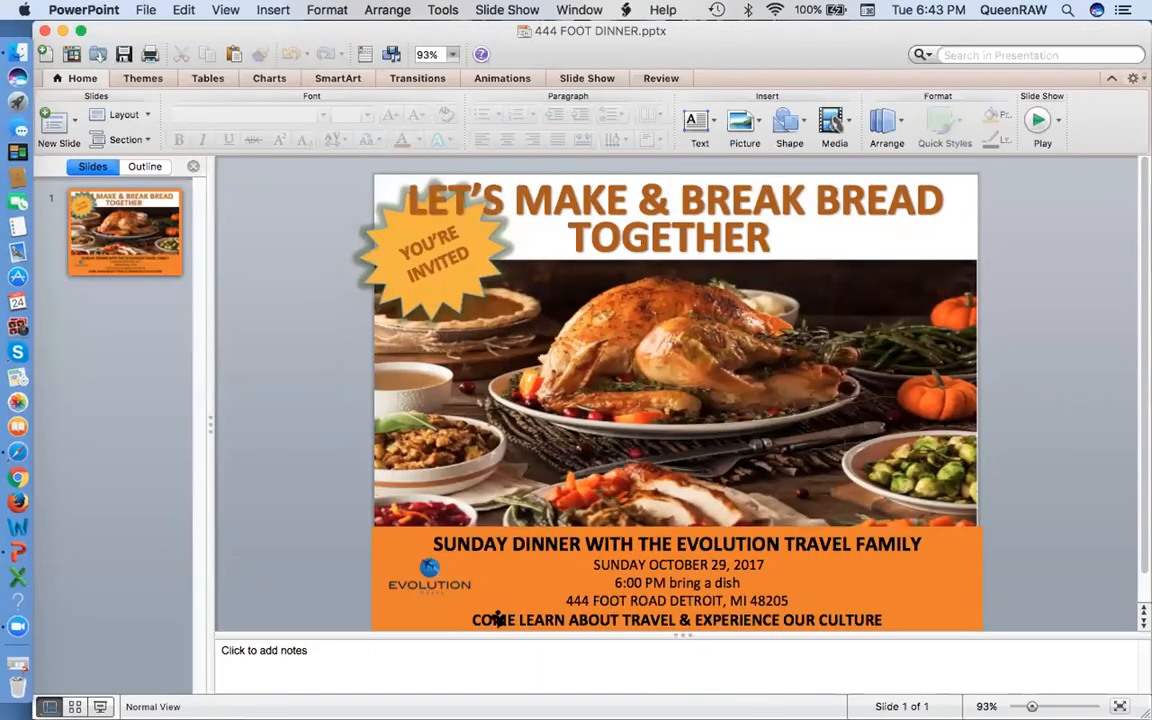
left_click(478, 578)
mouse_move(420, 528)
left_mouse_down()
mouse_move(416, 481)
mouse_move(416, 508)
left_mouse_up()
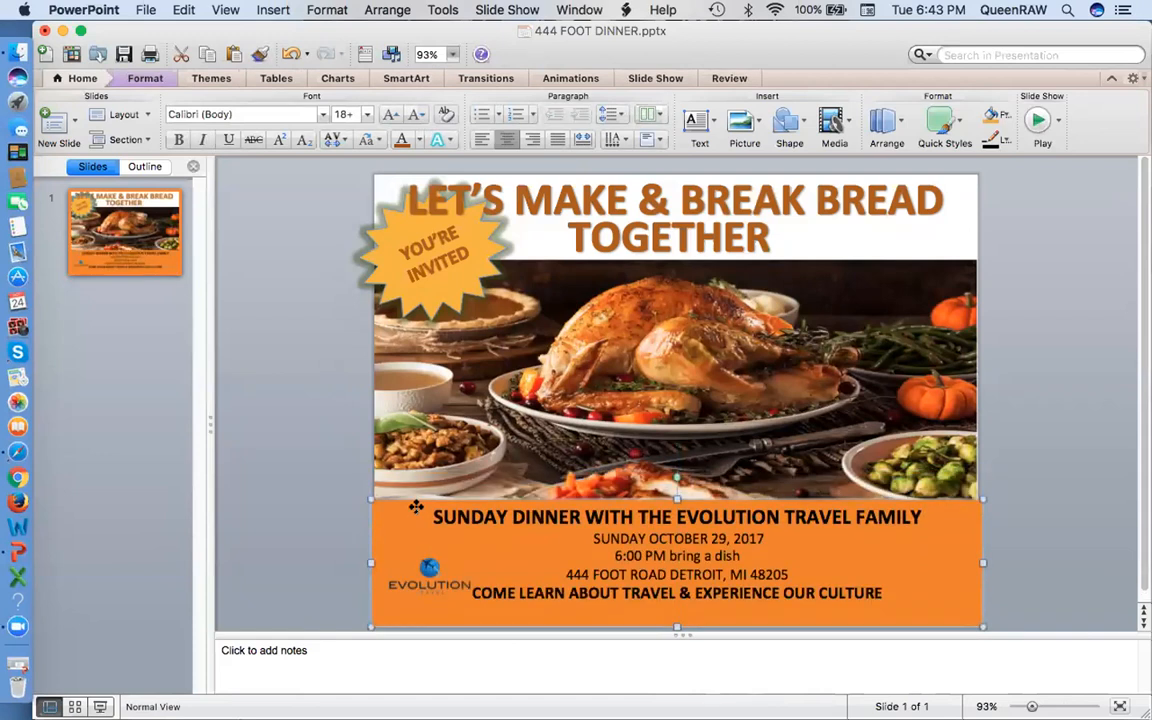
left_click(673, 614)
key("BackSpace")
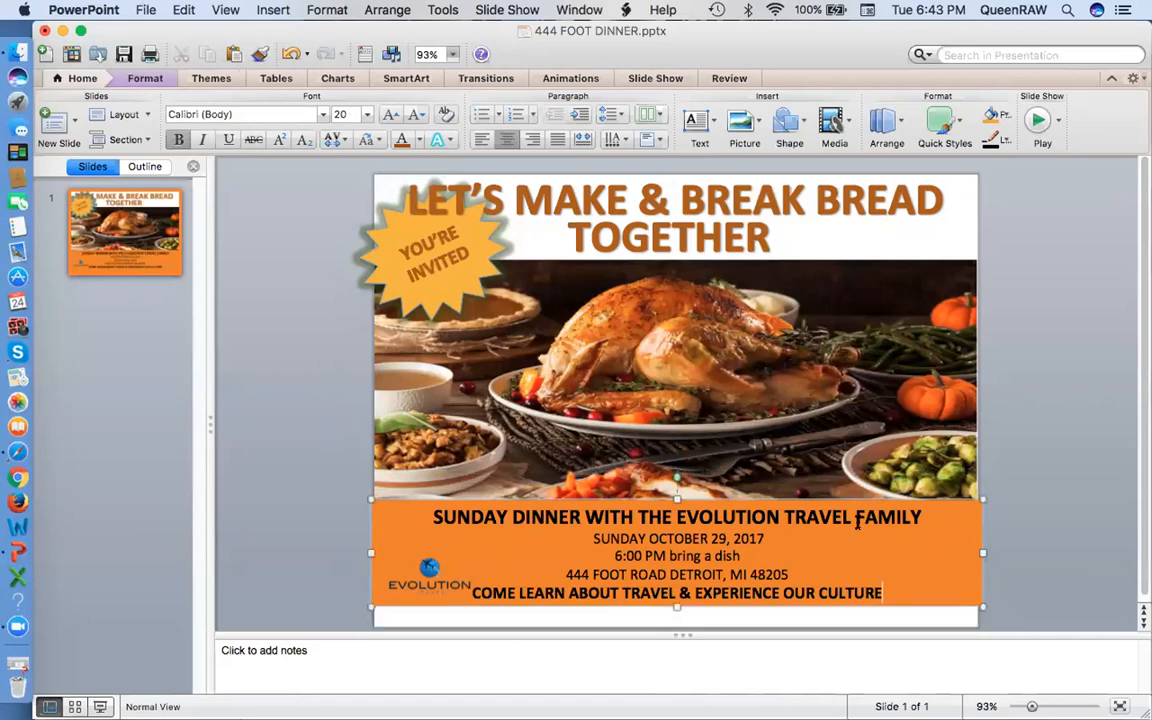
Move the orange event details box down and nudge it until its lower edge meets the bottom of the slide
left_click_drag(923, 499, 923, 519)
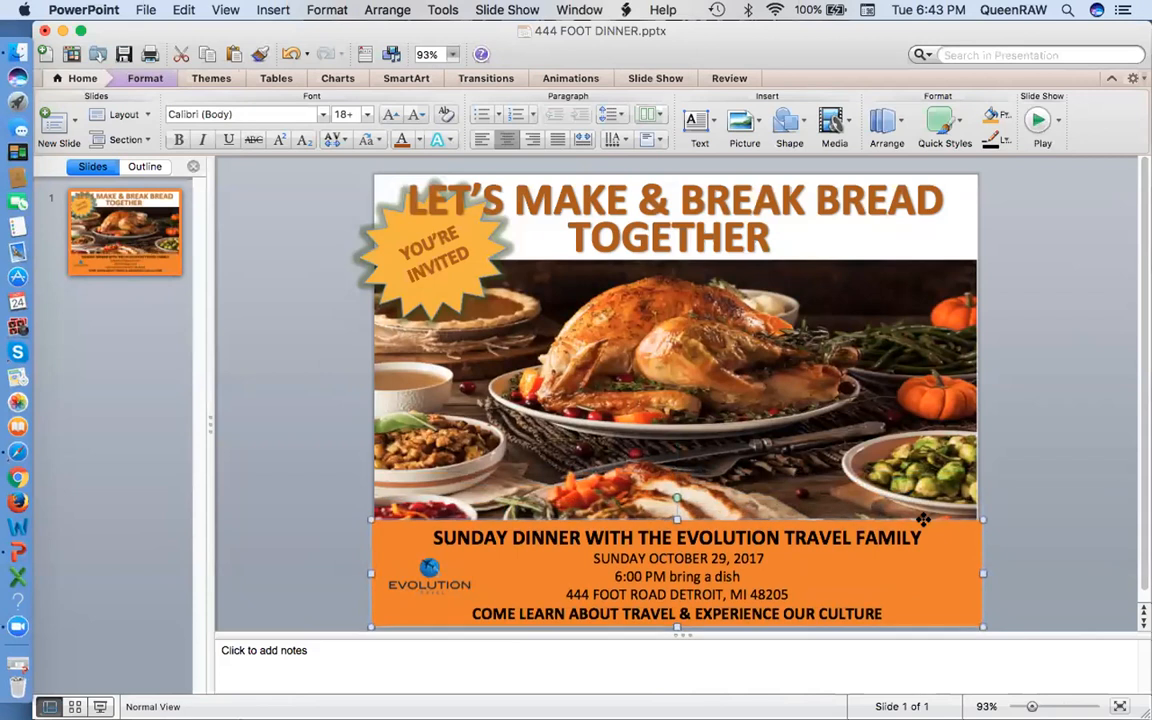
key("Up")
key("Up")
key("Up")
key("Down")
key("Down")
key("Down")
key("Down")
key("Down")
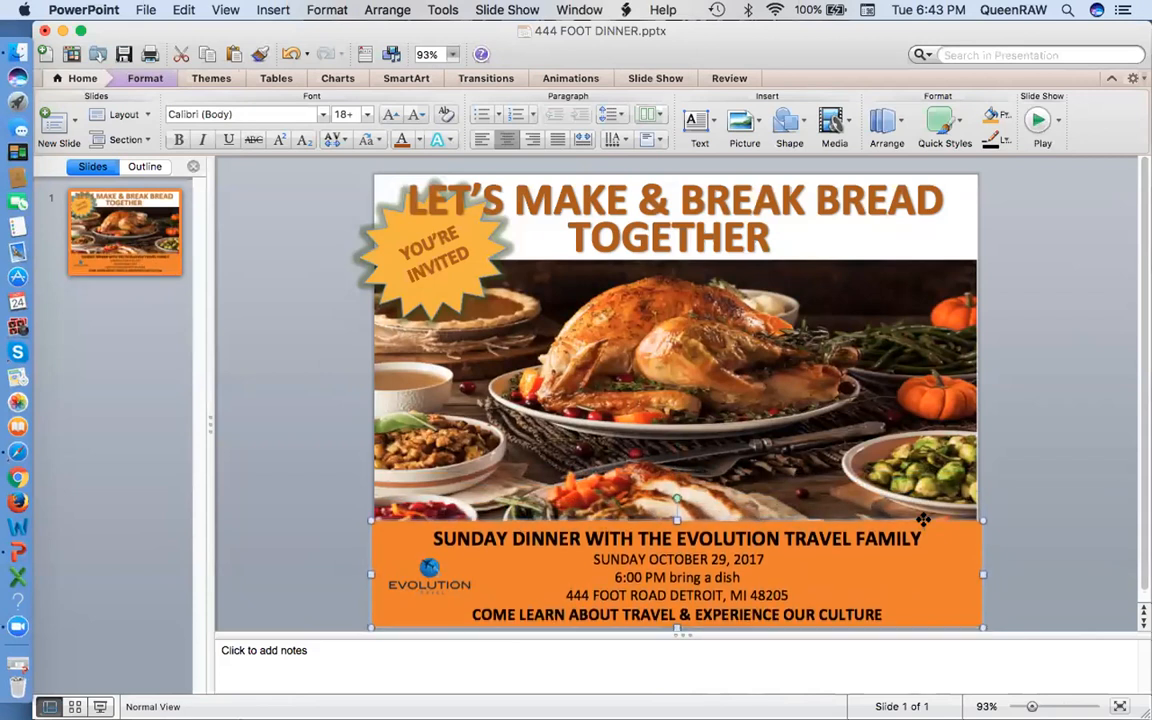
left_click(236, 382)
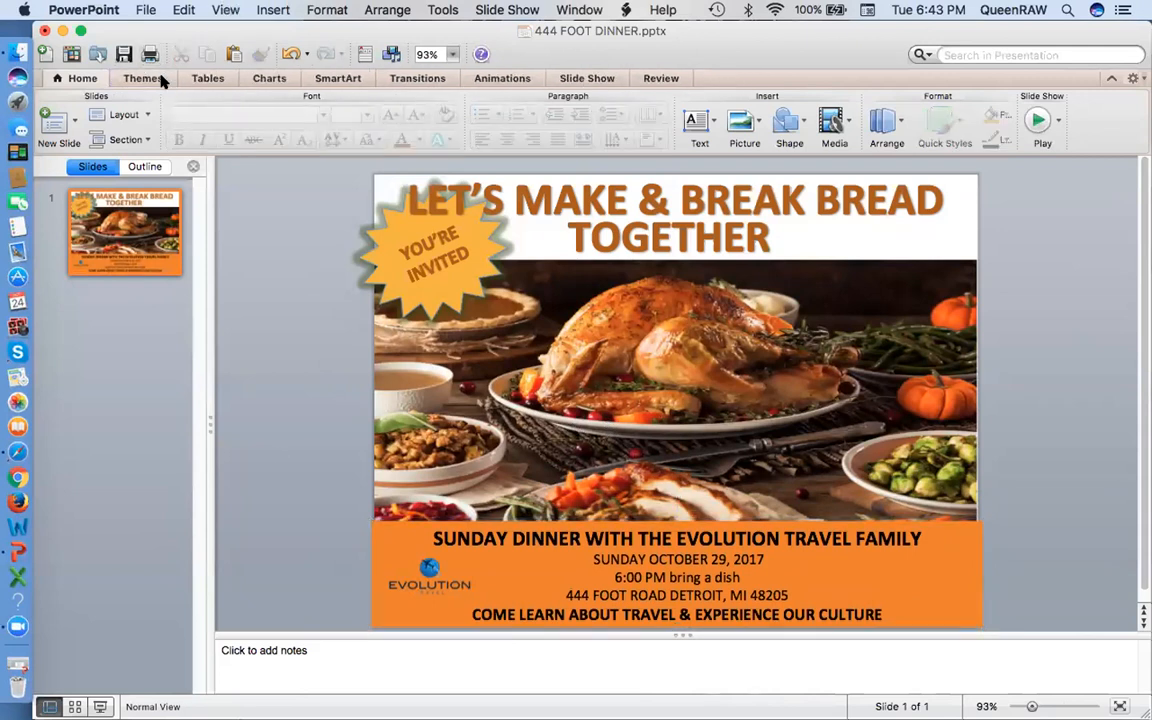
Save the presentation as "444 FOOT DINNER" in PowerPoint Presentation (.pptx) format in Documents, replacing the existing file
left_click(147, 11)
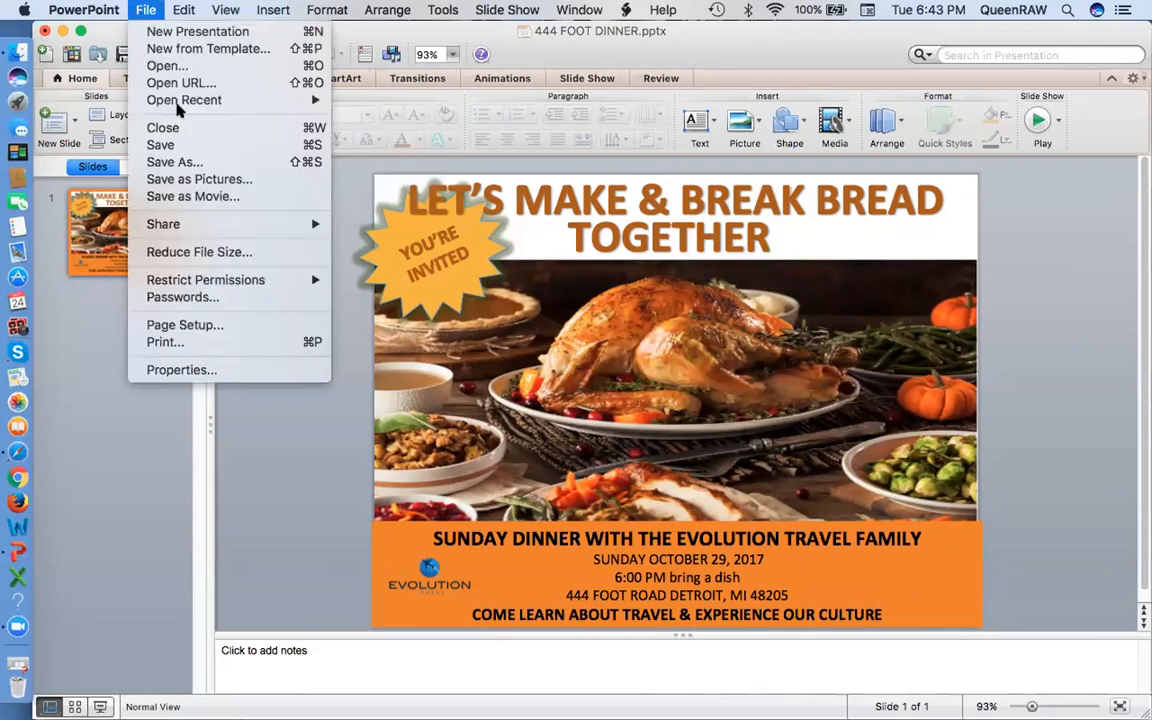
left_click(185, 162)
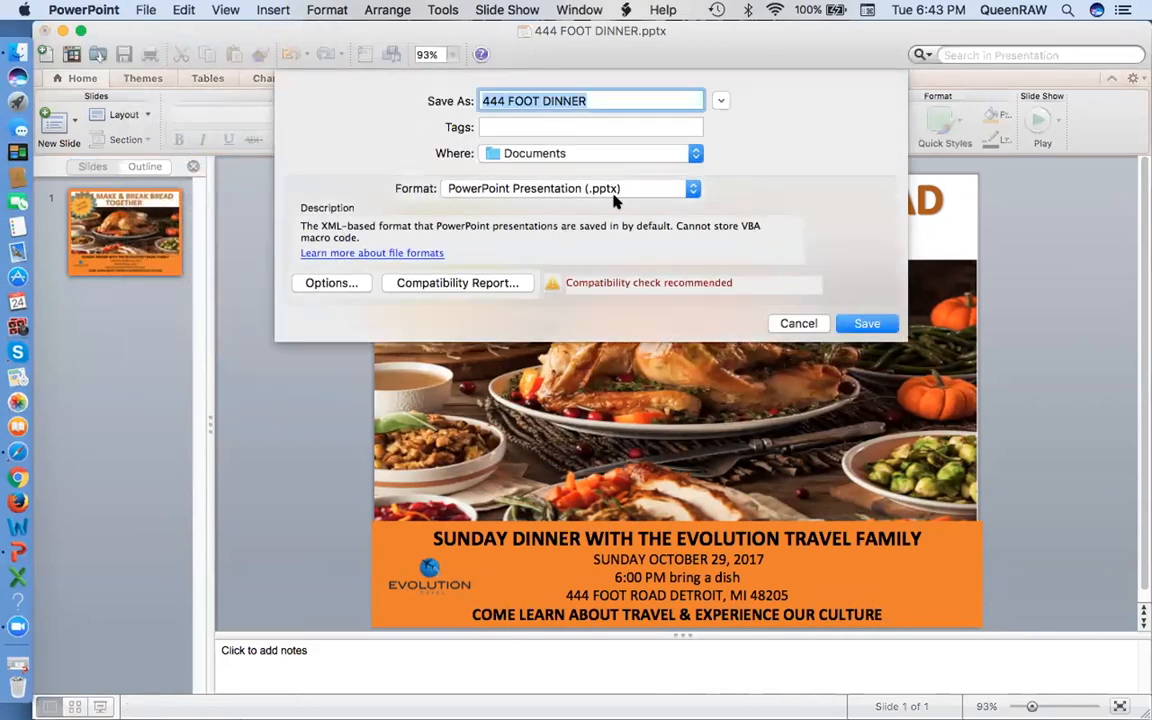
left_click(866, 325)
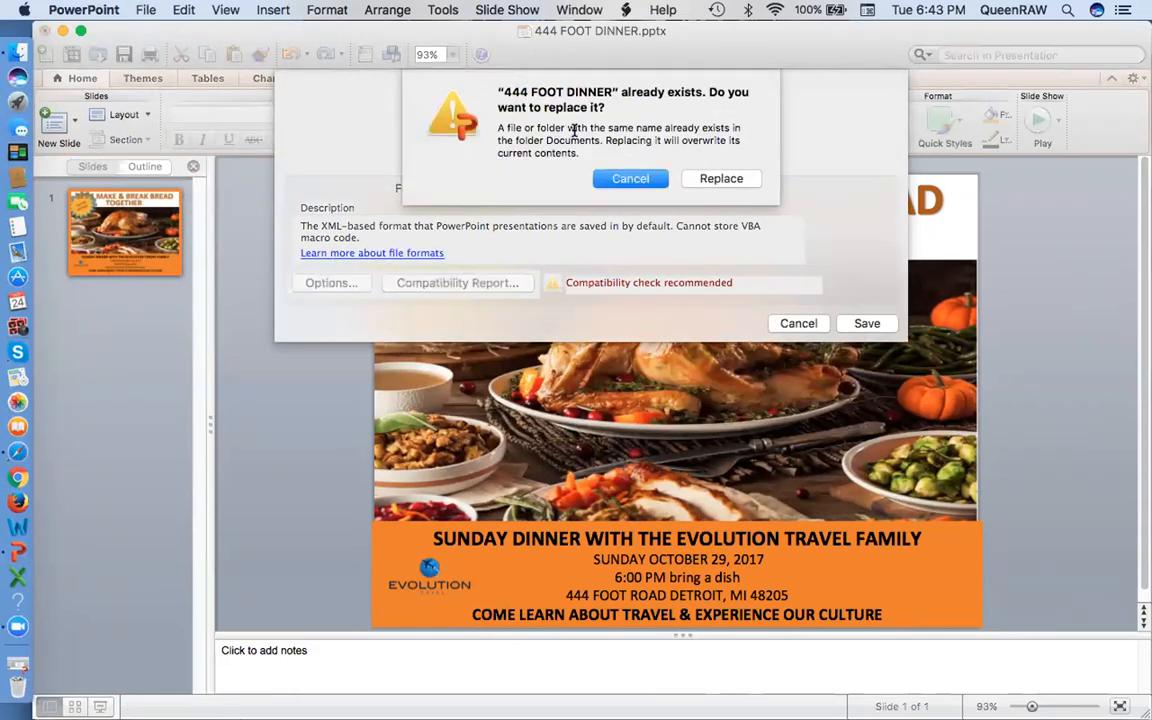
left_click(712, 178)
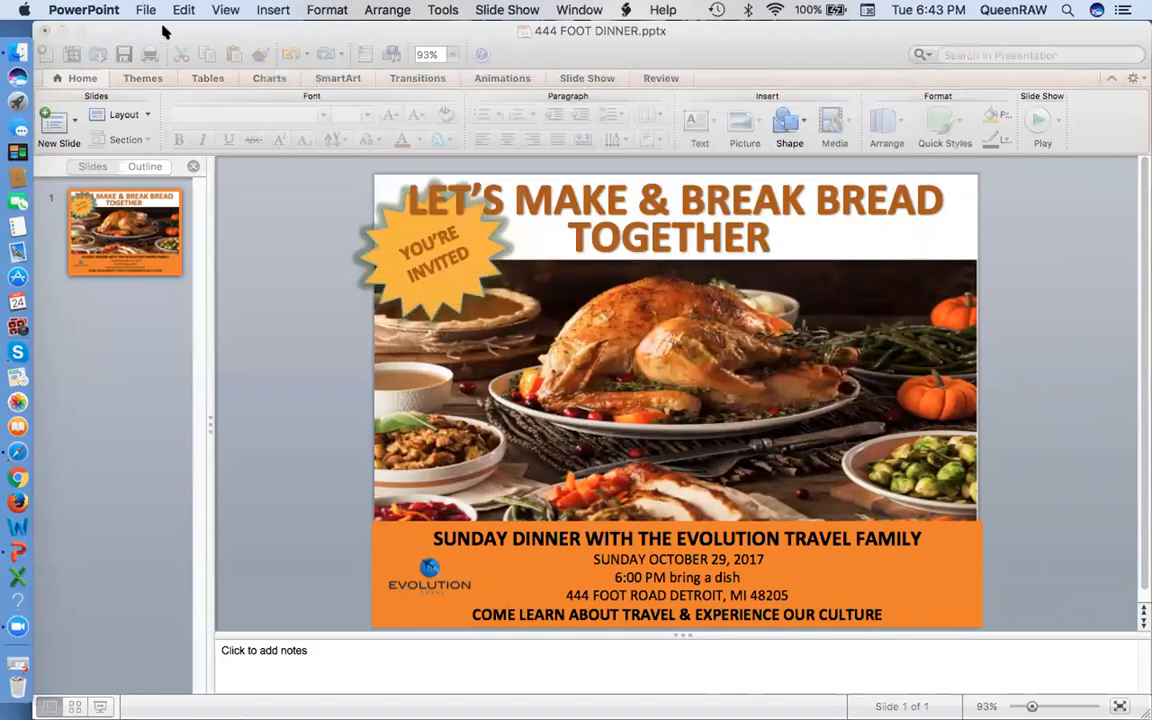
Save the adjusted slide as a JPEG named "444 FOOT DINNER" in Documents, overwriting the earlier picture export
left_click(145, 10)
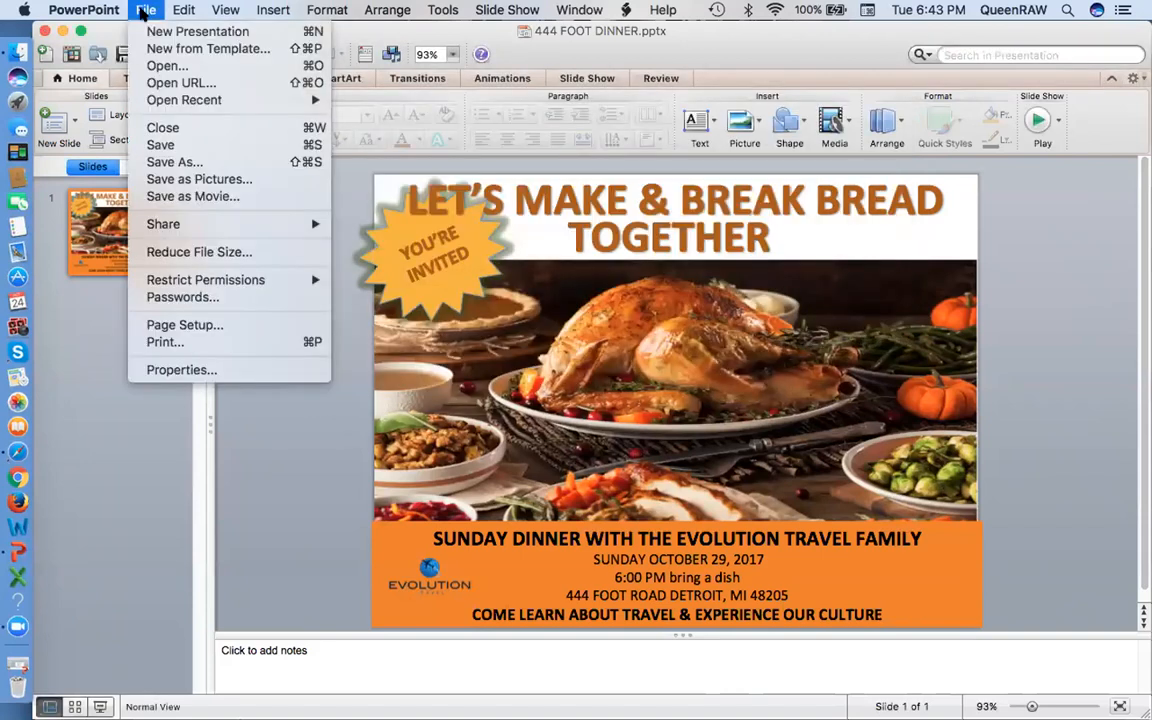
left_click(185, 161)
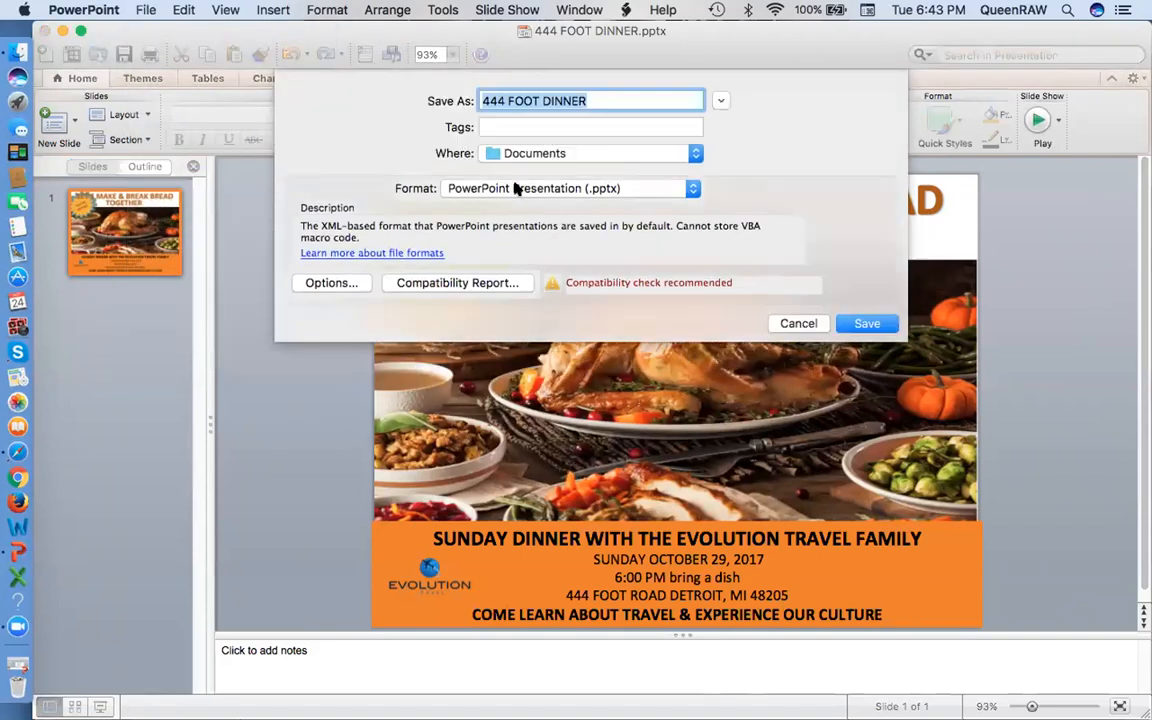
left_click(514, 188)
left_click(551, 486)
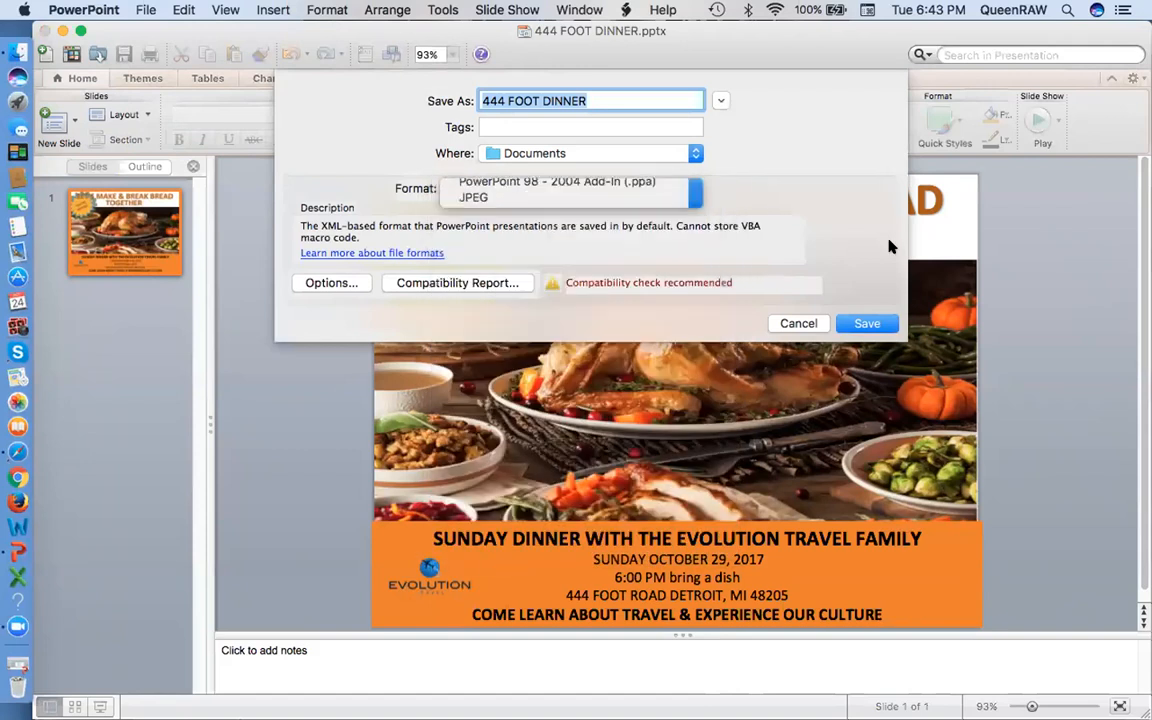
left_click(866, 324)
left_click(718, 183)
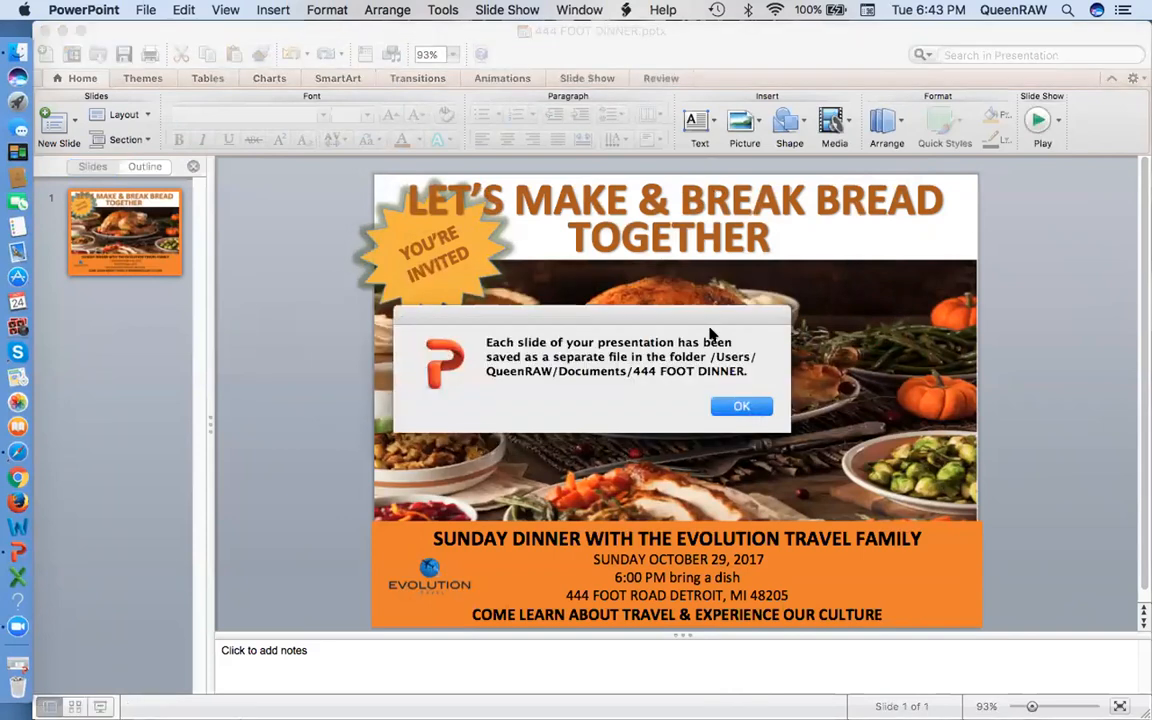
left_click(743, 405)
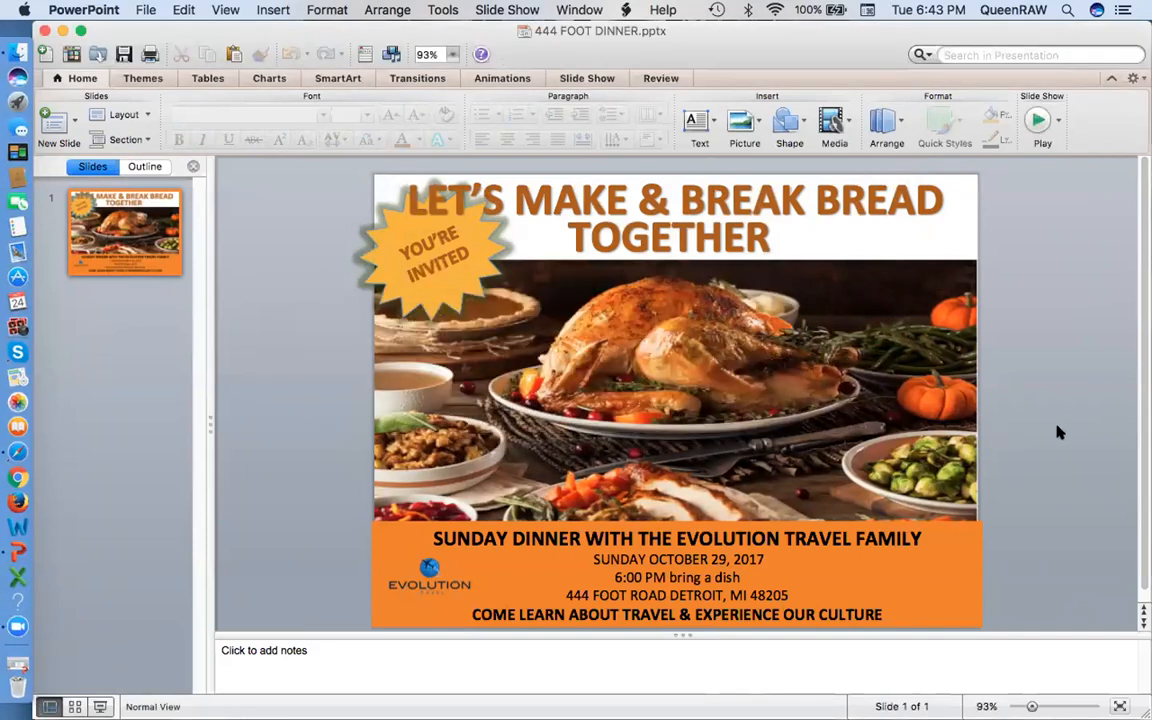
Switch to Safari and attach the updated Slide1.jpg from the 444 FOOT DINNER folder to a comment on the flyer post
key("super+Tab")
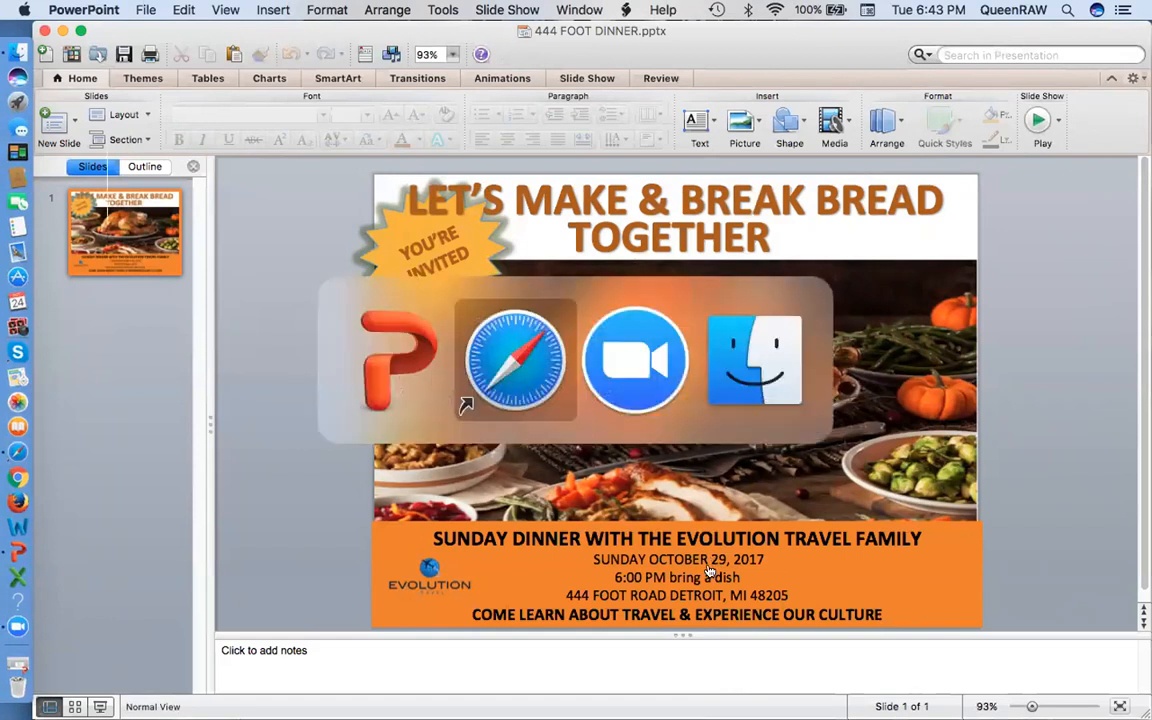
left_click(409, 679)
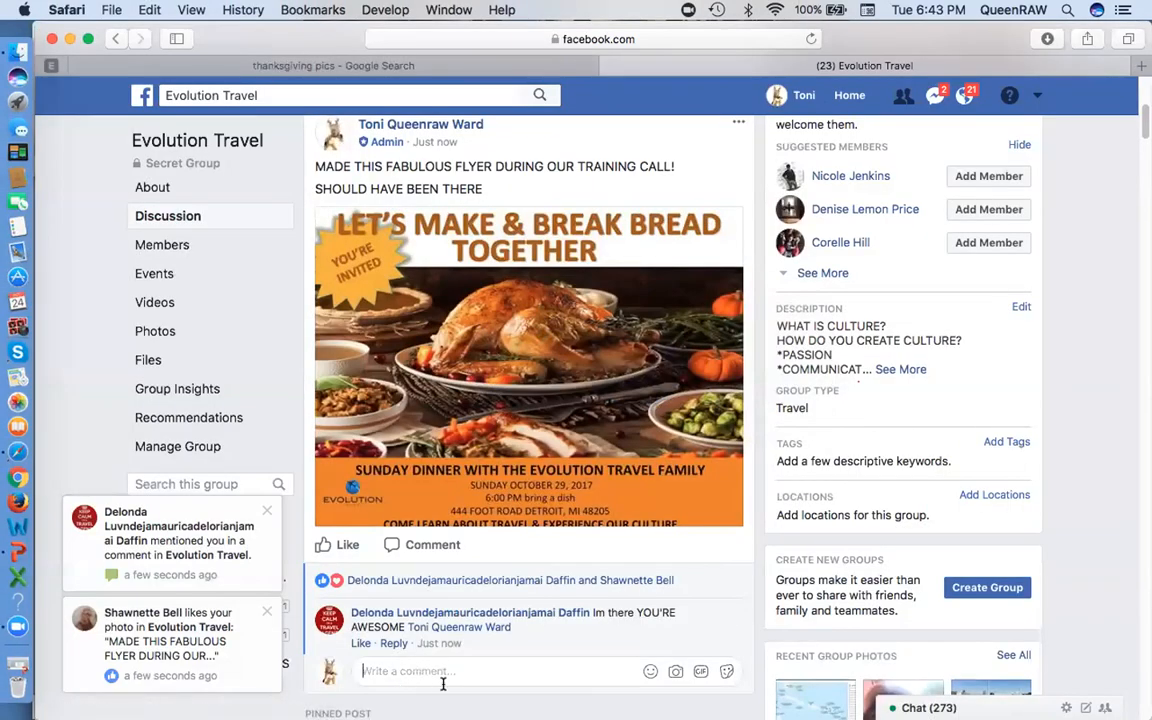
left_click(675, 675)
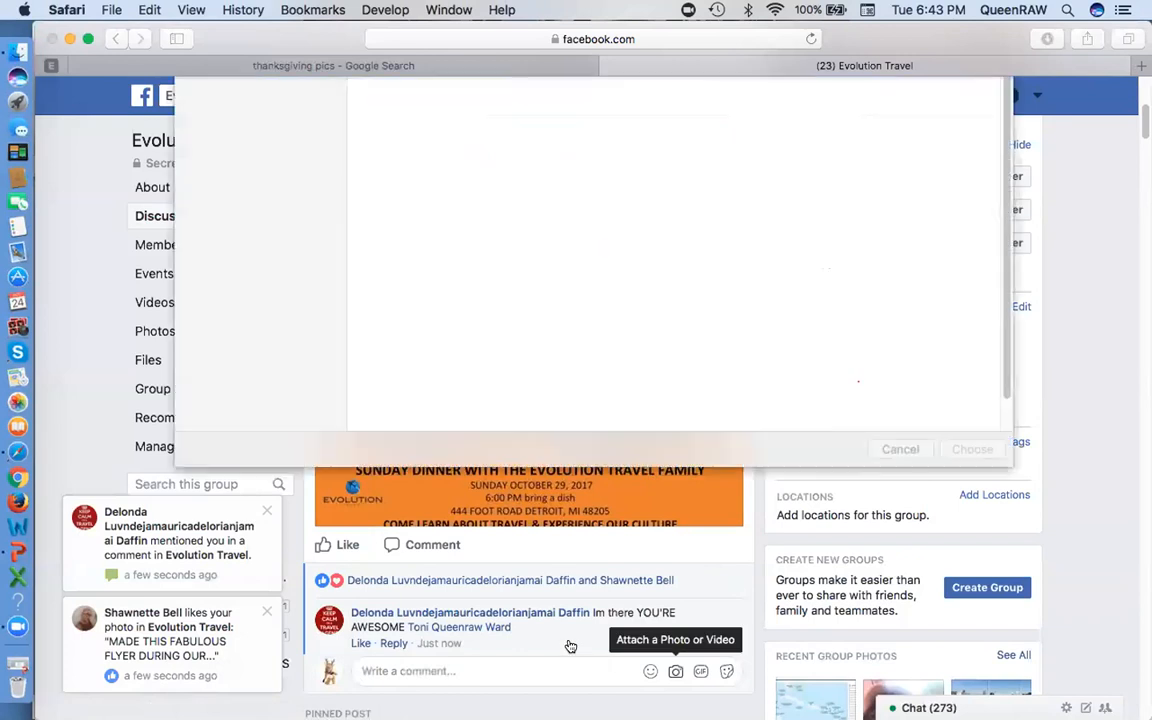
double_click(405, 165)
left_click(400, 172)
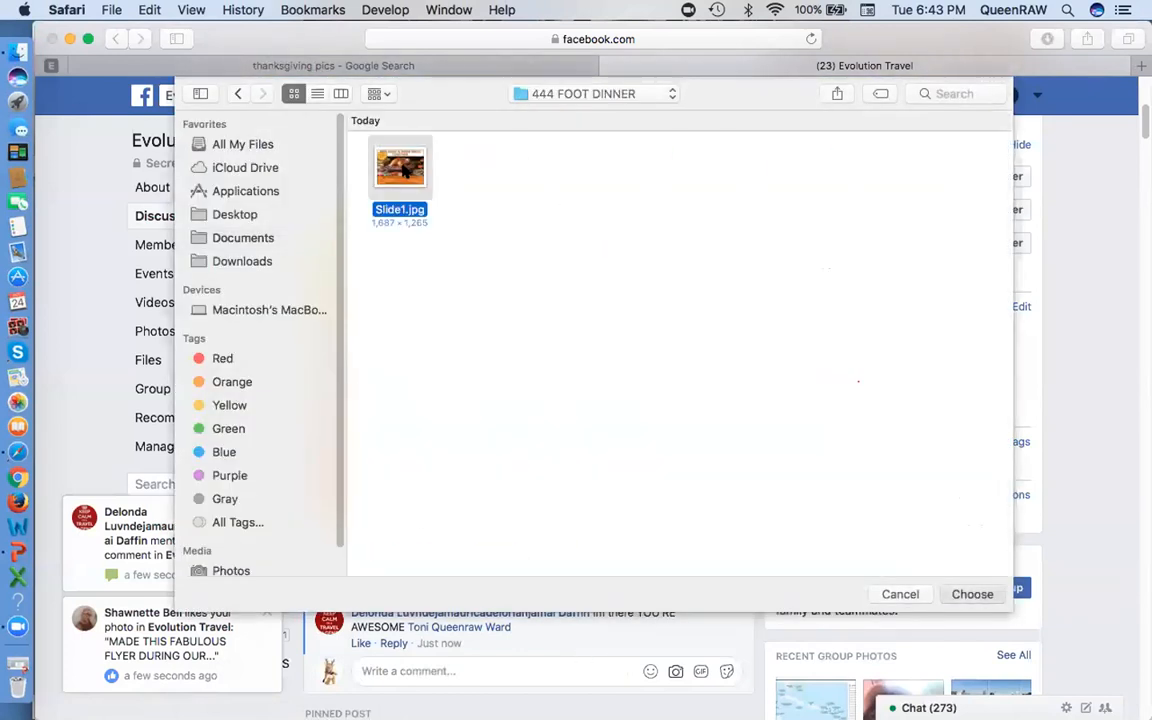
double_click(400, 172)
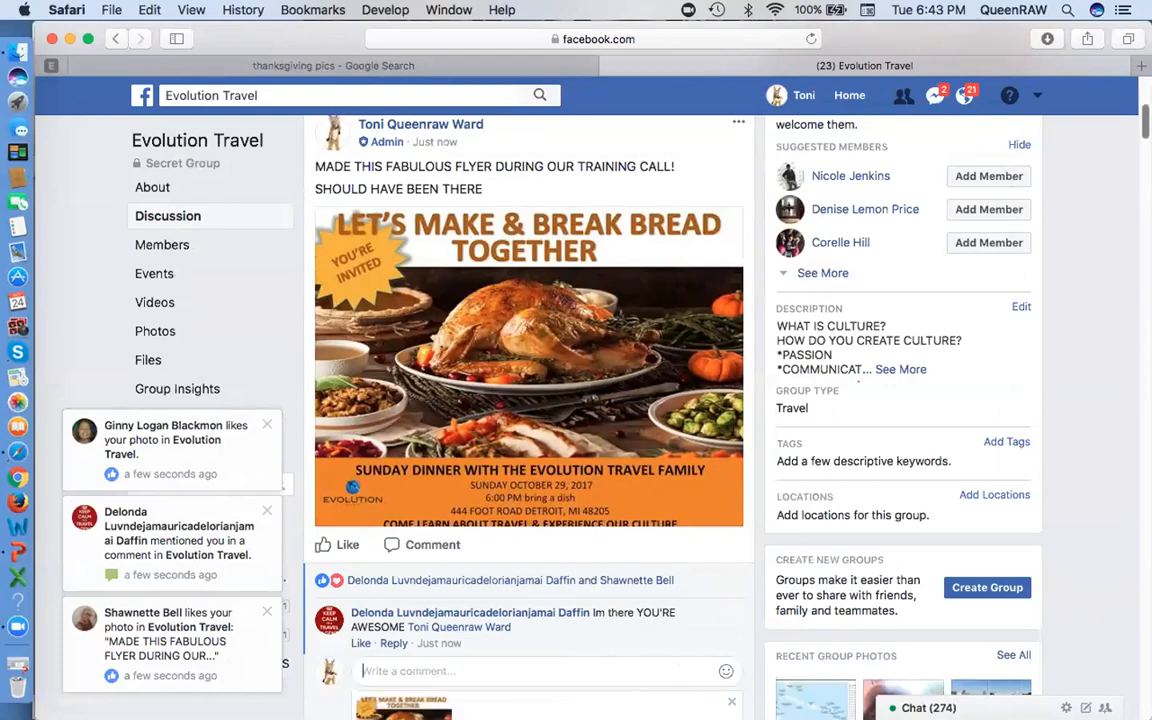
scroll(1133, 320, "down", 5)
scroll(653, 400, "up", 3)
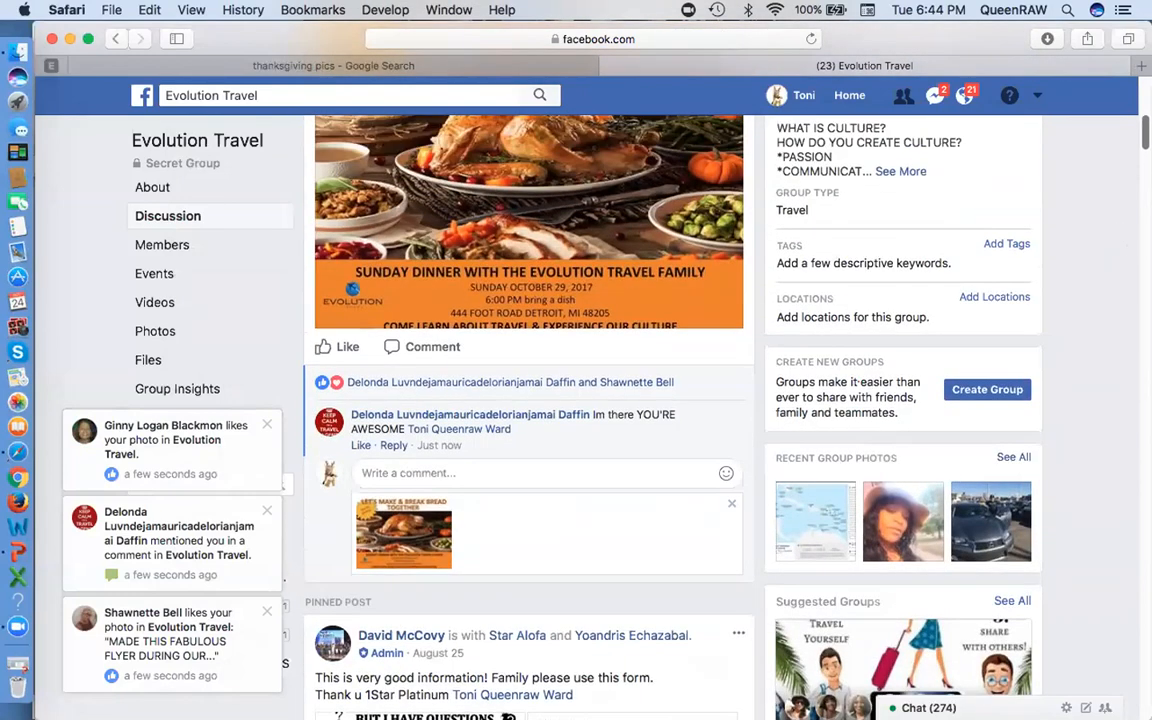
scroll(653, 400, "down", 1)
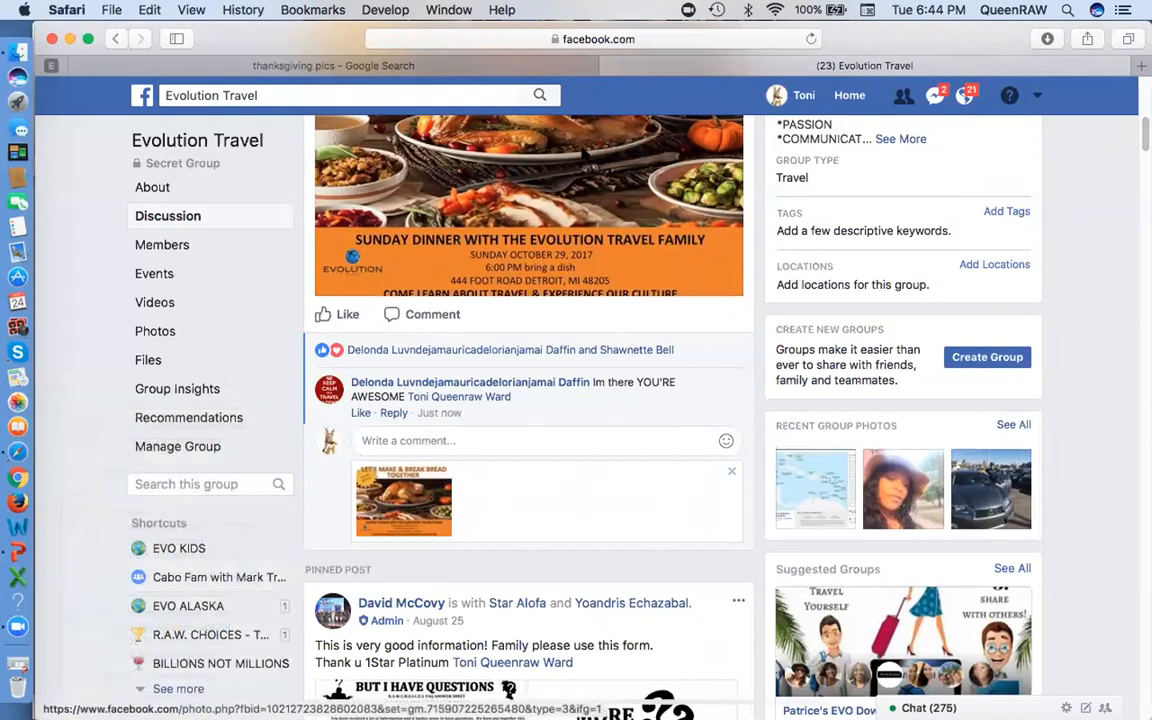
Switch to PowerPoint, open NEW AGENT CERTIFICATE from the full list of recent presentations, and move its window fully into view
key("super+Tab")
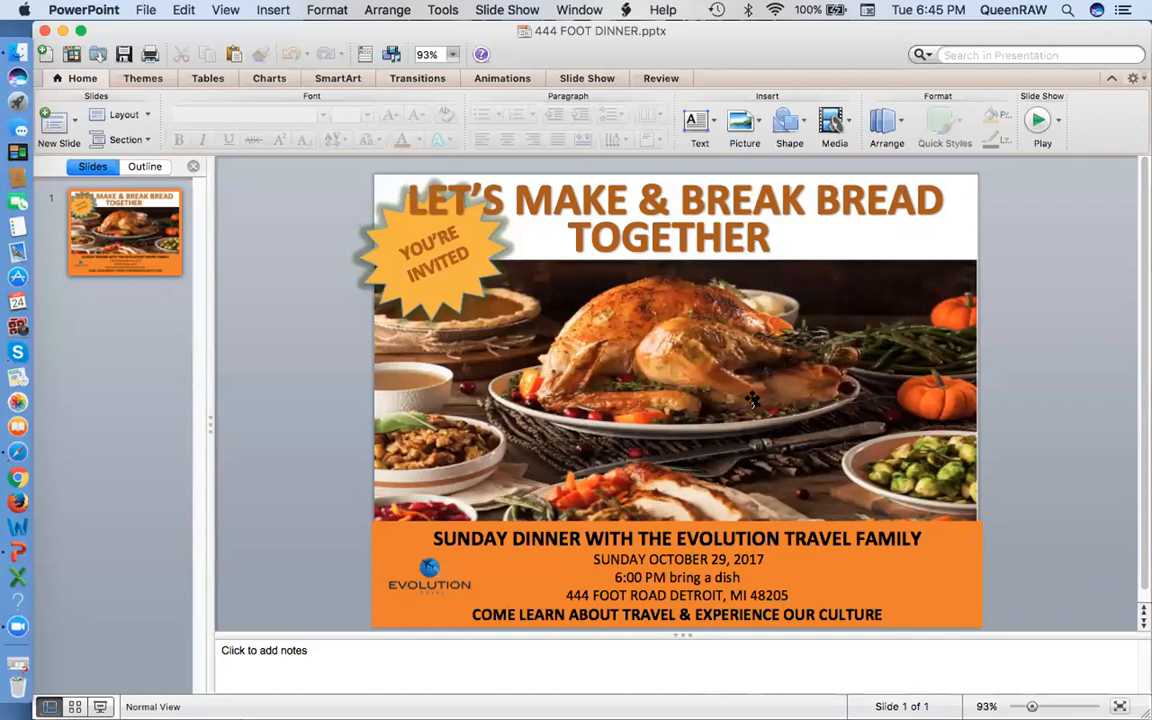
left_click(145, 10)
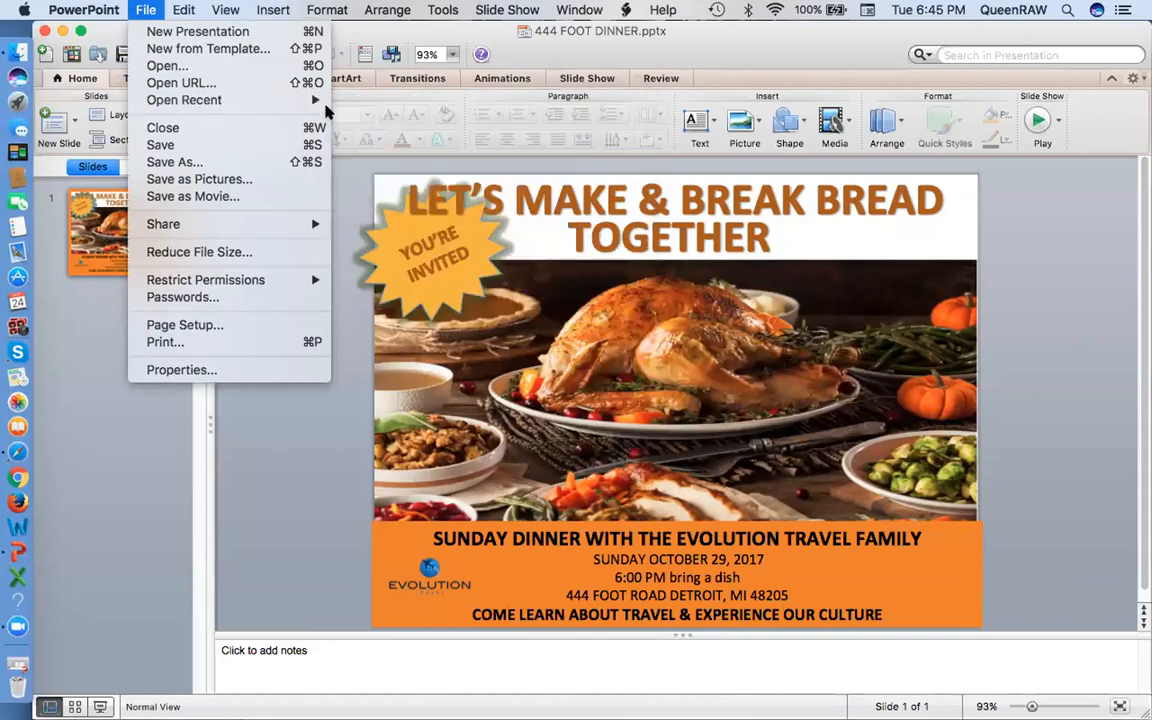
mouse_move(307, 101)
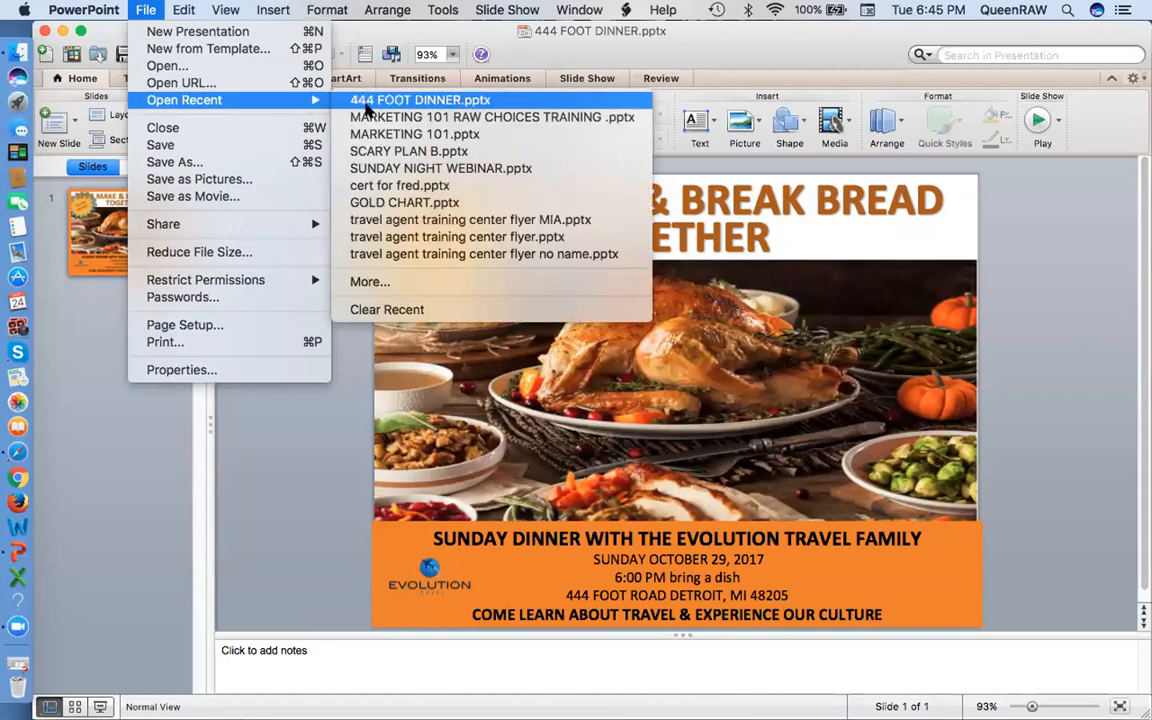
left_click(392, 287)
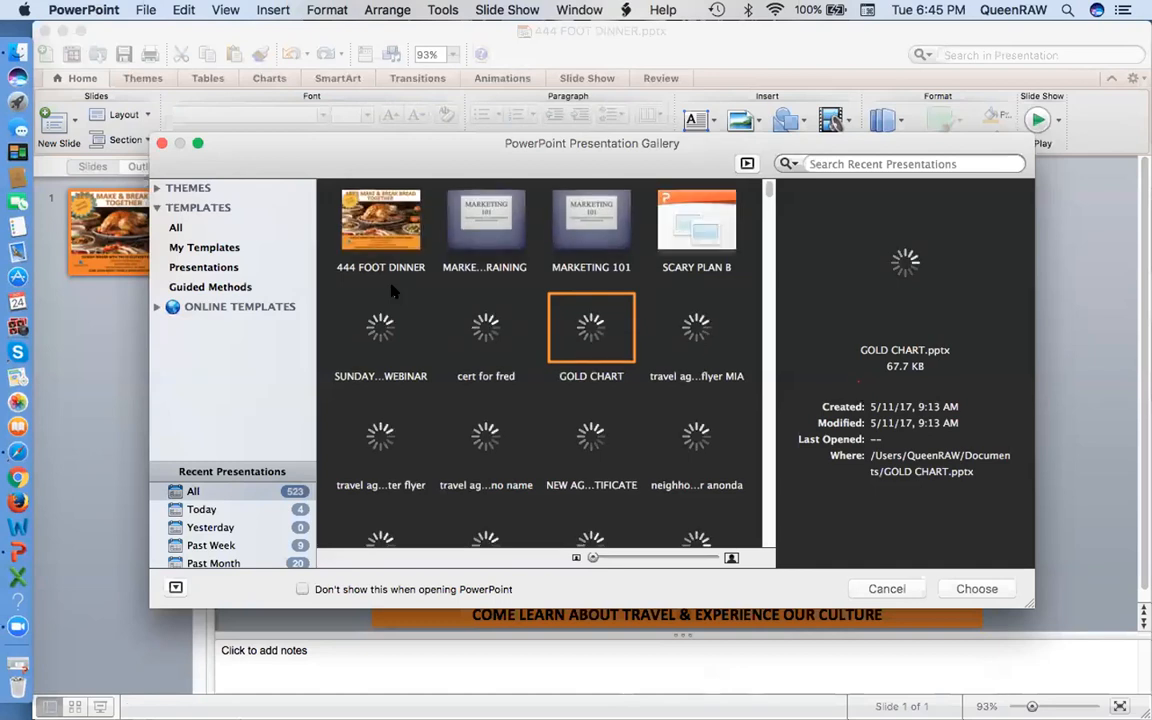
left_click(768, 202)
scroll(768, 202, "up", 3)
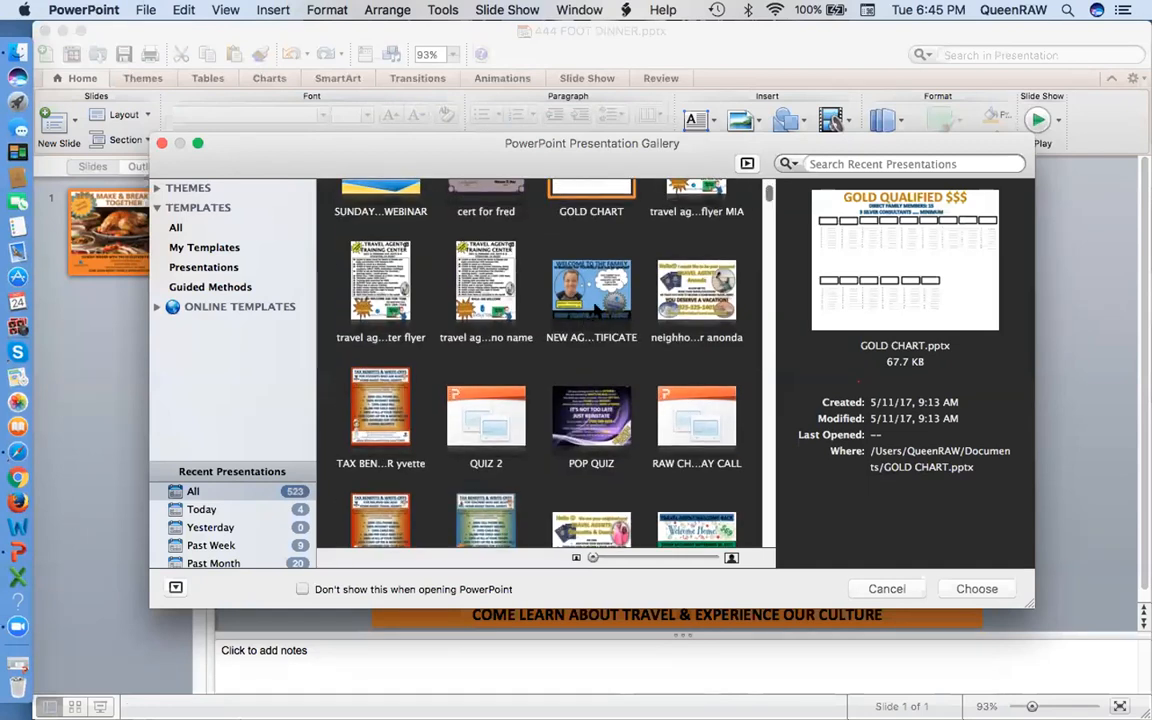
left_click(539, 280)
left_click(984, 590)
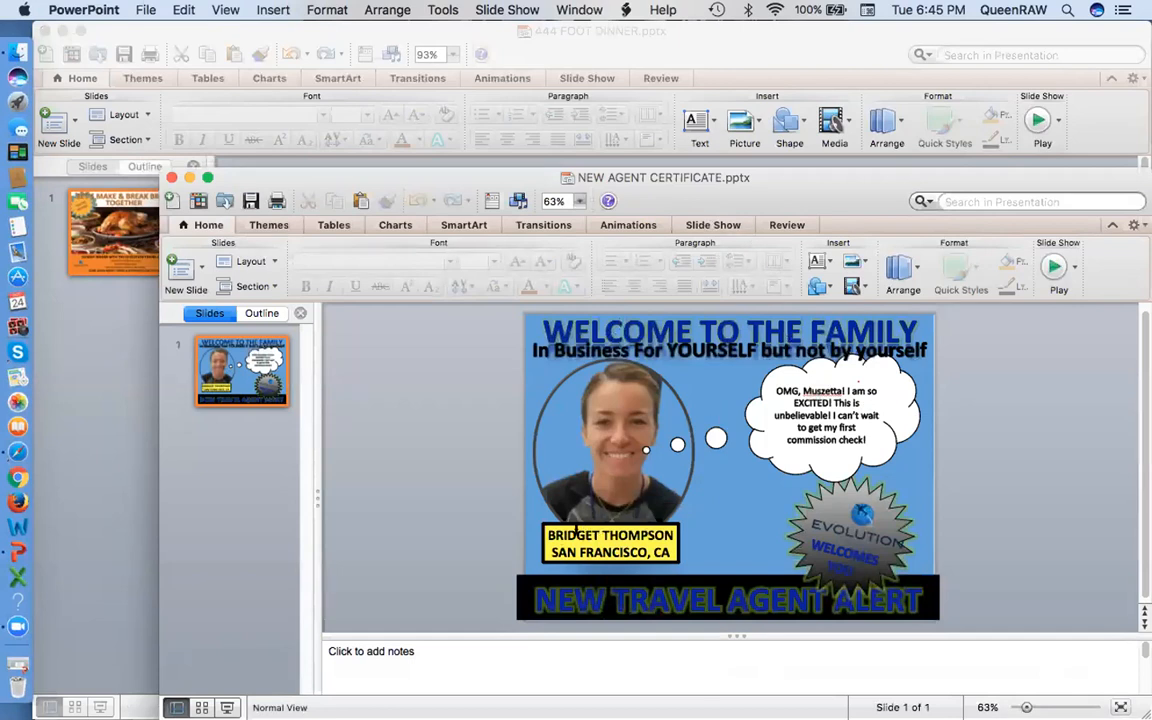
left_click_drag(687, 177, 597, 57)
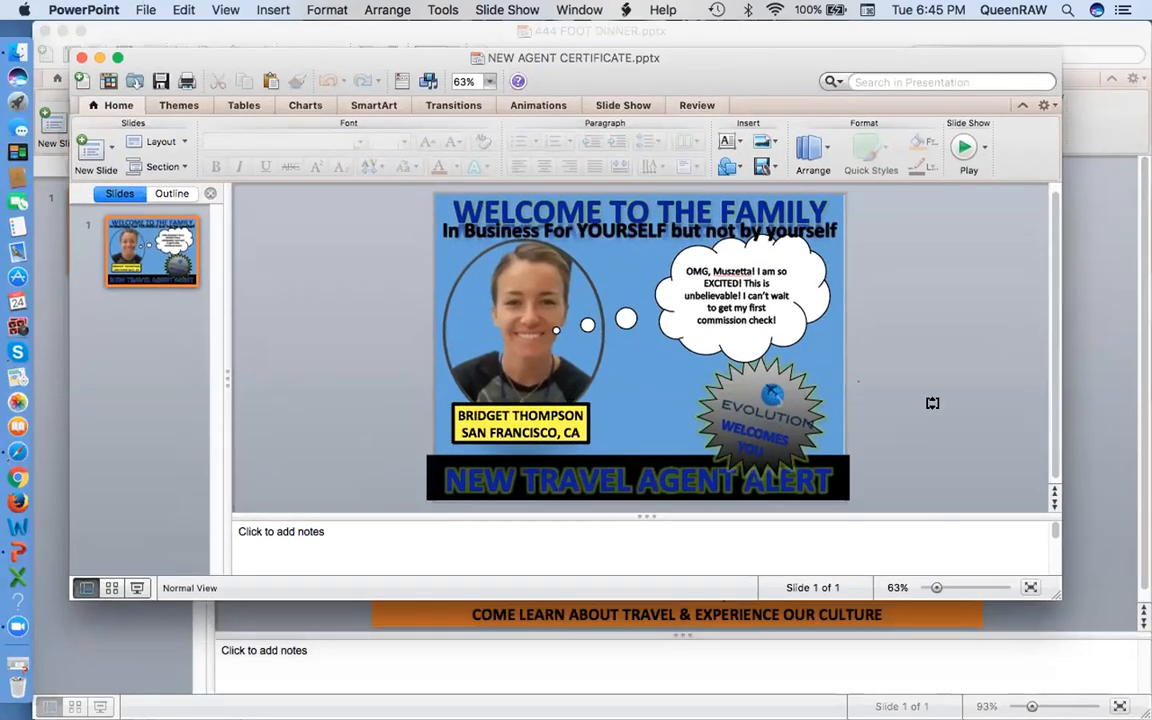